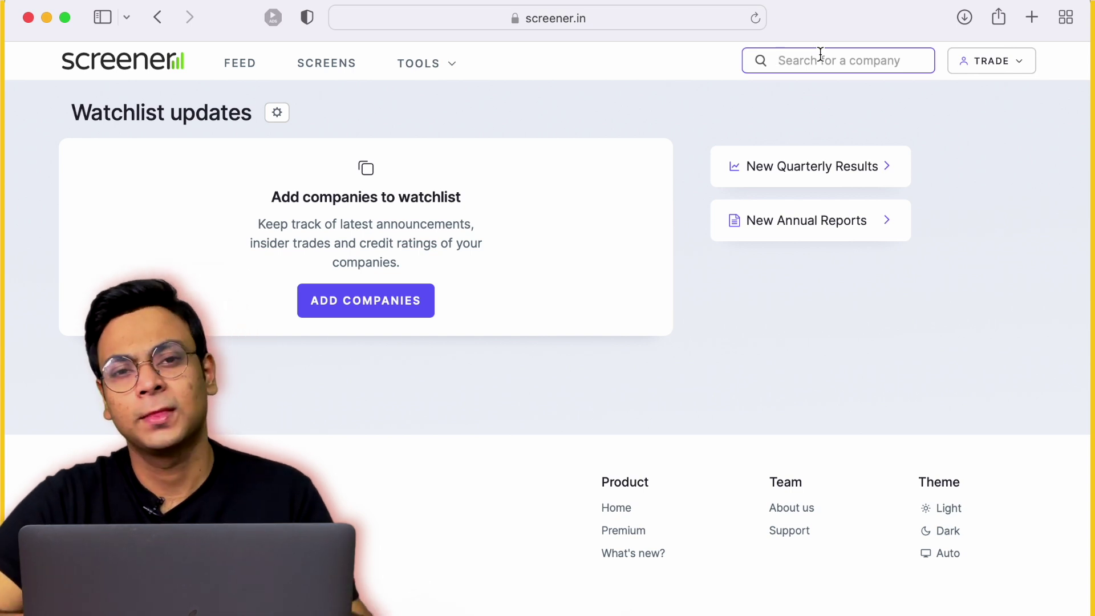
Search for "tata", open the Tata Motors Ltd company page, and open its ratios for editing.
{"action": "type", "text": "tata"}
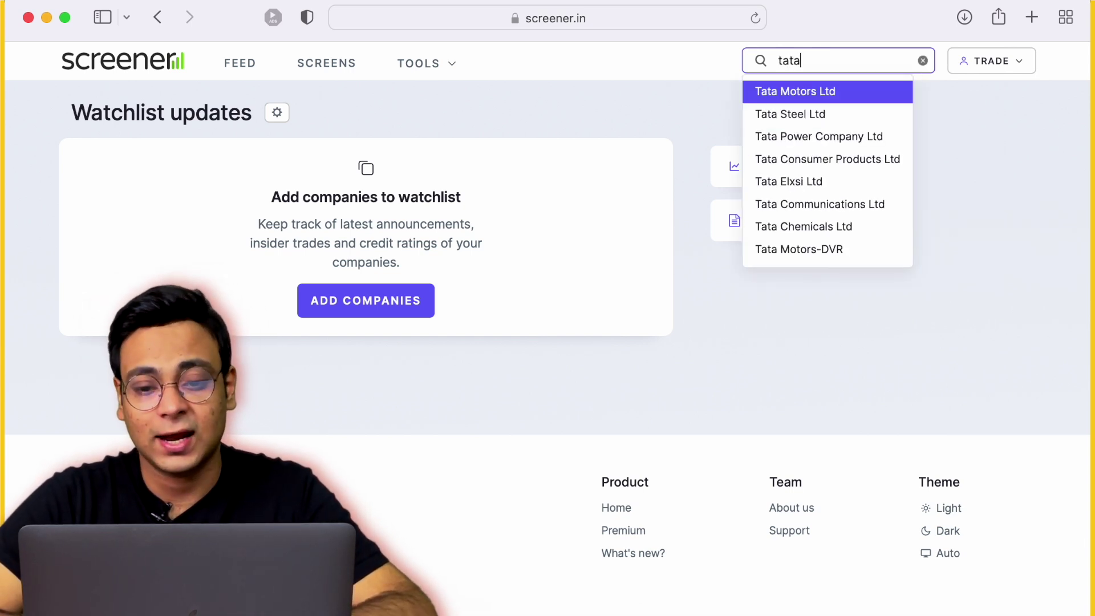
{"action": "left_click", "coordinate": [857, 91]}
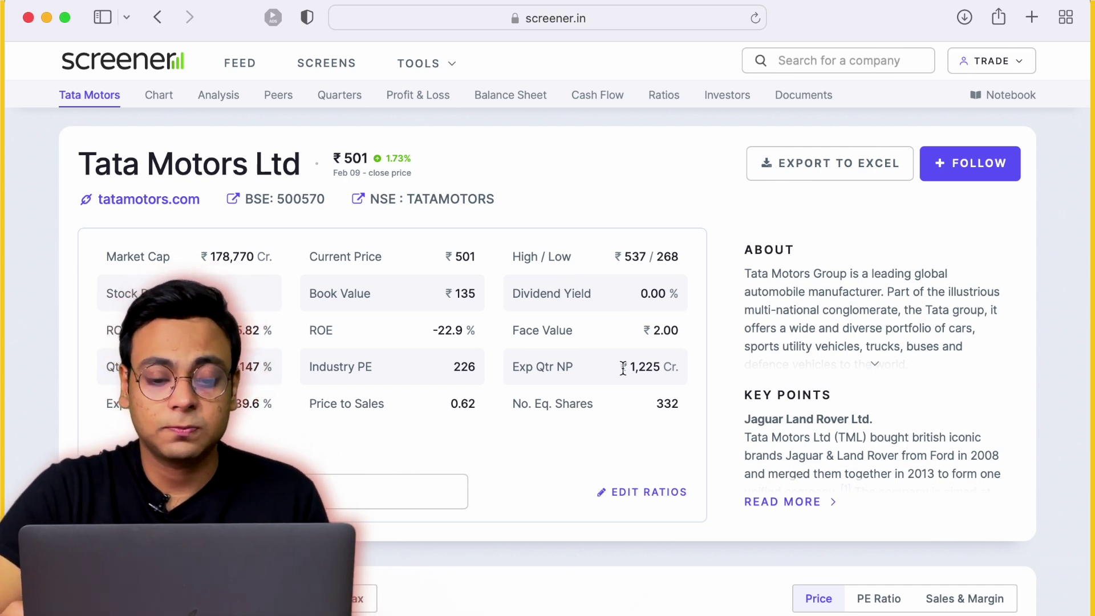
{"action": "left_click", "coordinate": [649, 494]}
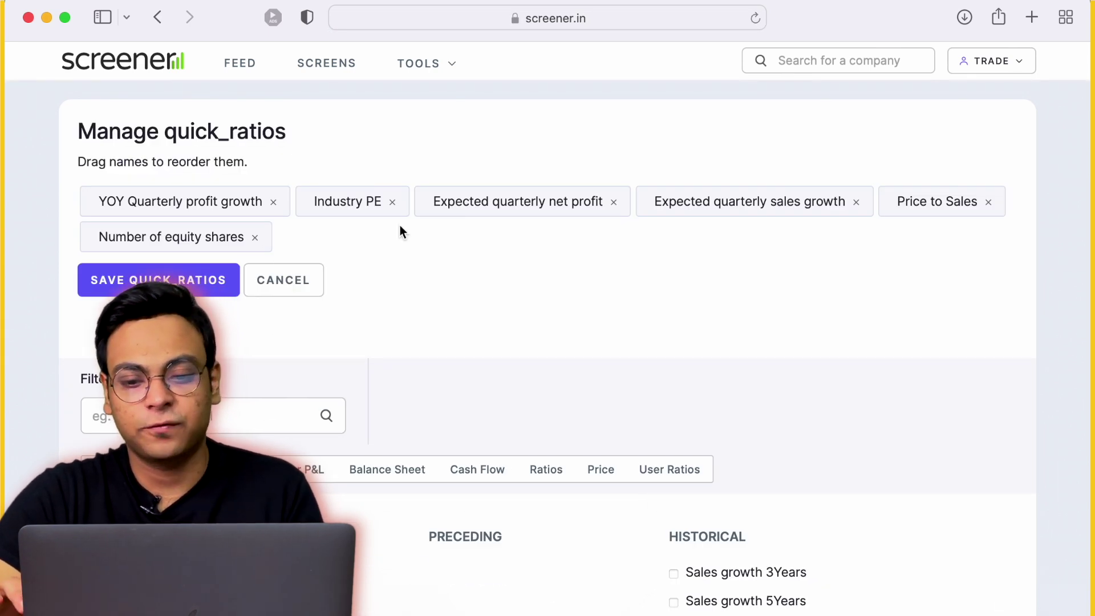
Remove all six existing ratios from quick_ratios, from YOY Quarterly profit growth to Number of equity shares.
{"action": "left_click", "coordinate": [273, 203]}
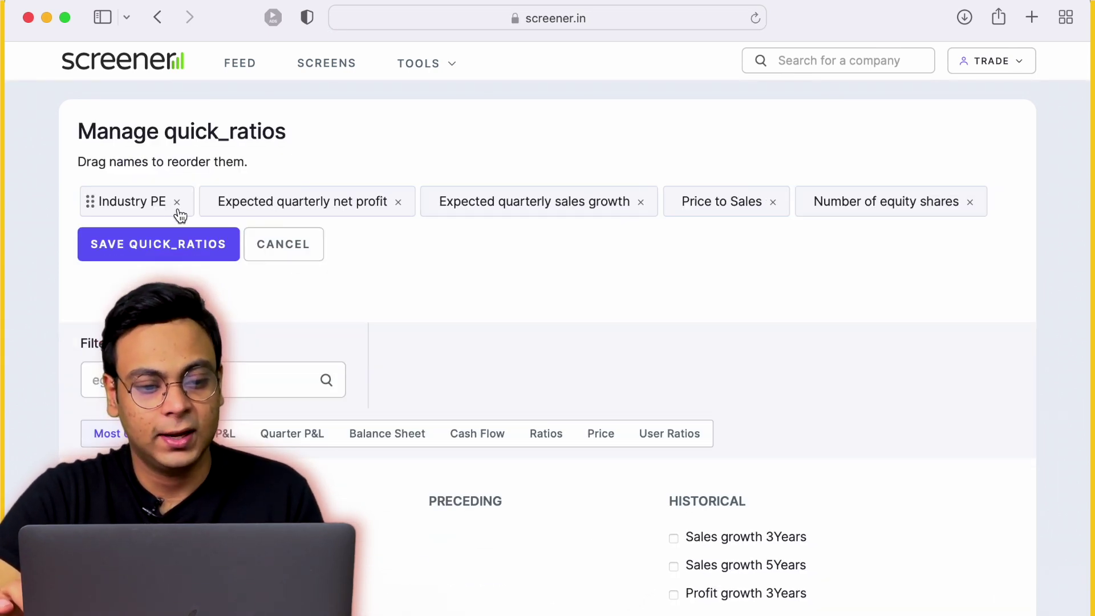
{"action": "left_click", "coordinate": [177, 202]}
{"action": "left_click", "coordinate": [279, 202]}
{"action": "left_click", "coordinate": [300, 203]}
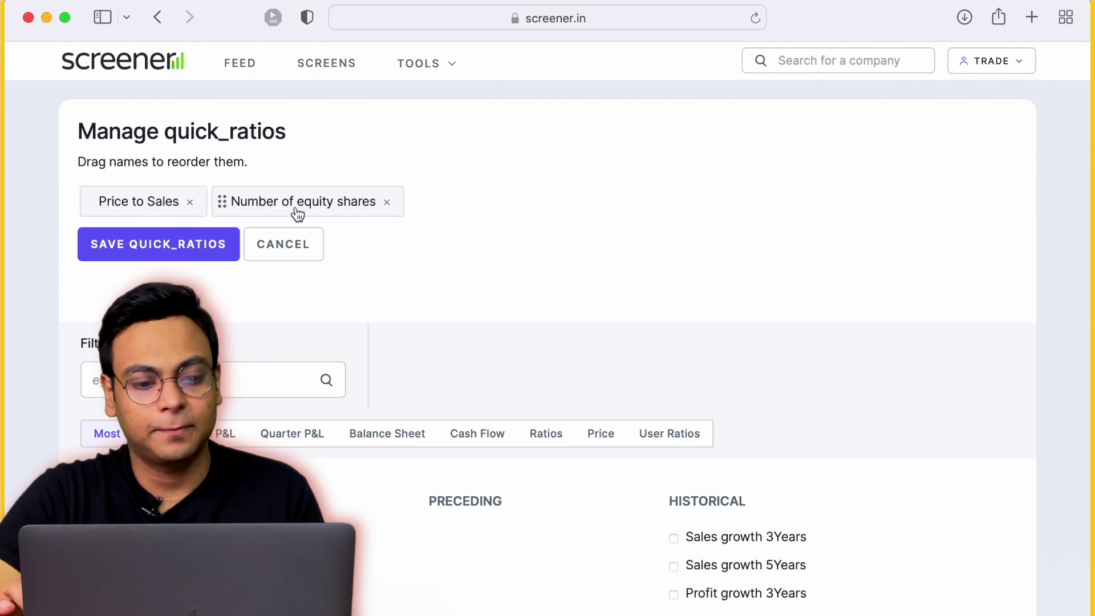
{"action": "left_click", "coordinate": [189, 202]}
{"action": "left_click", "coordinate": [255, 202]}
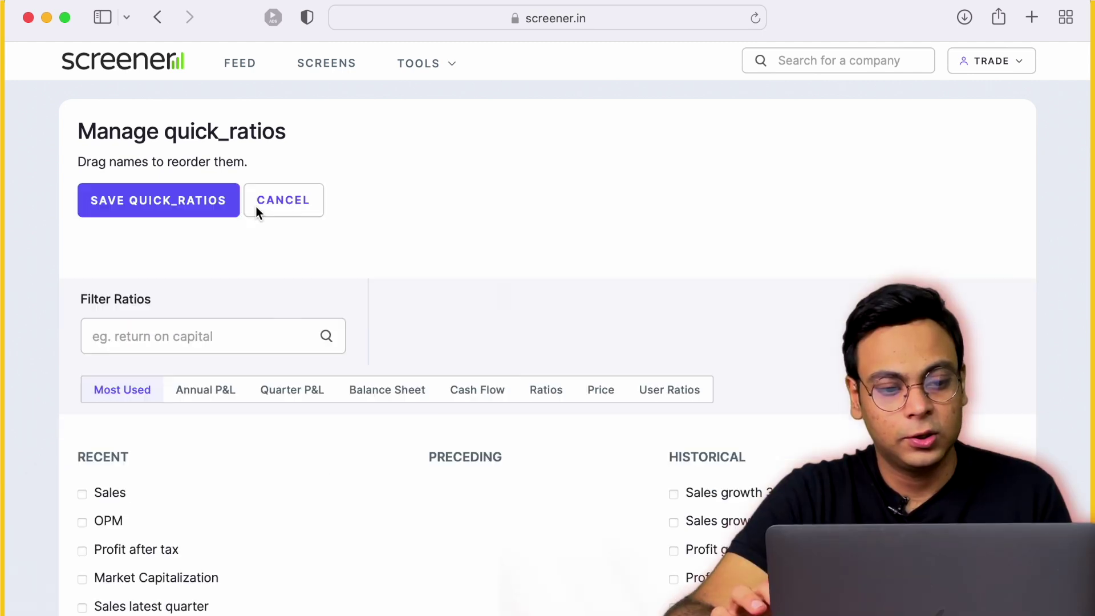
Find and add the Price to Sales and Number of equity shares ratios to quick_ratios.
{"action": "left_click", "coordinate": [185, 336]}
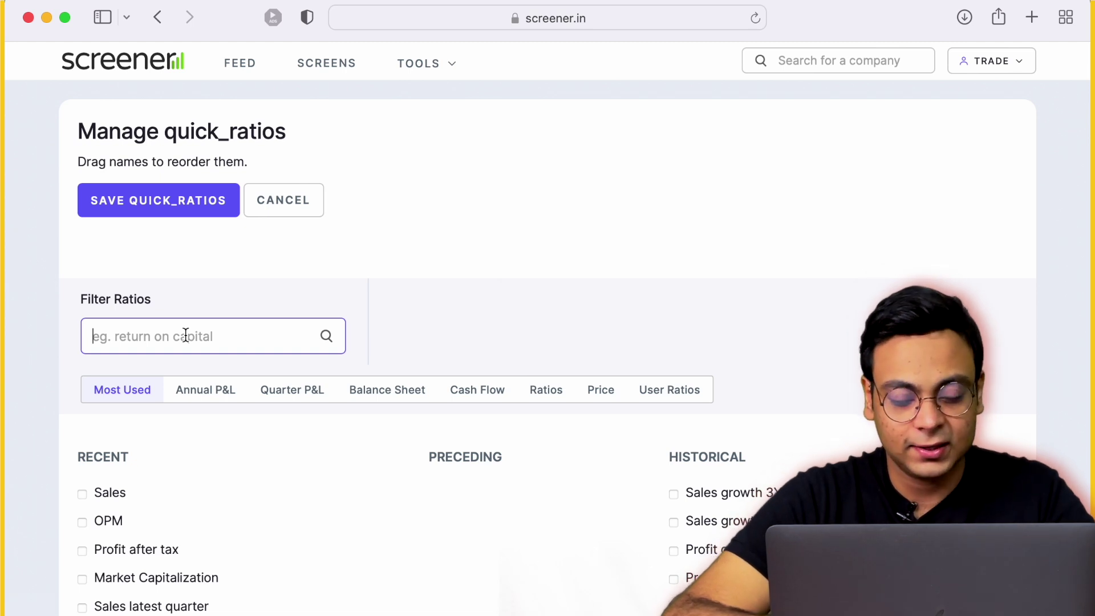
{"action": "type", "text": "price"}
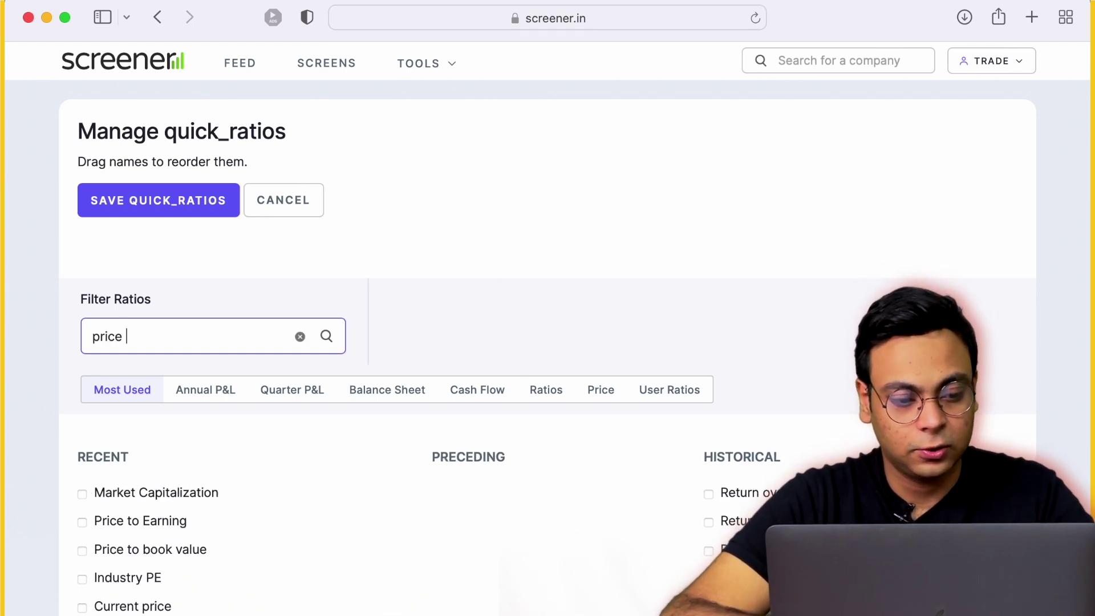
{"action": "type", "text": " to sal"}
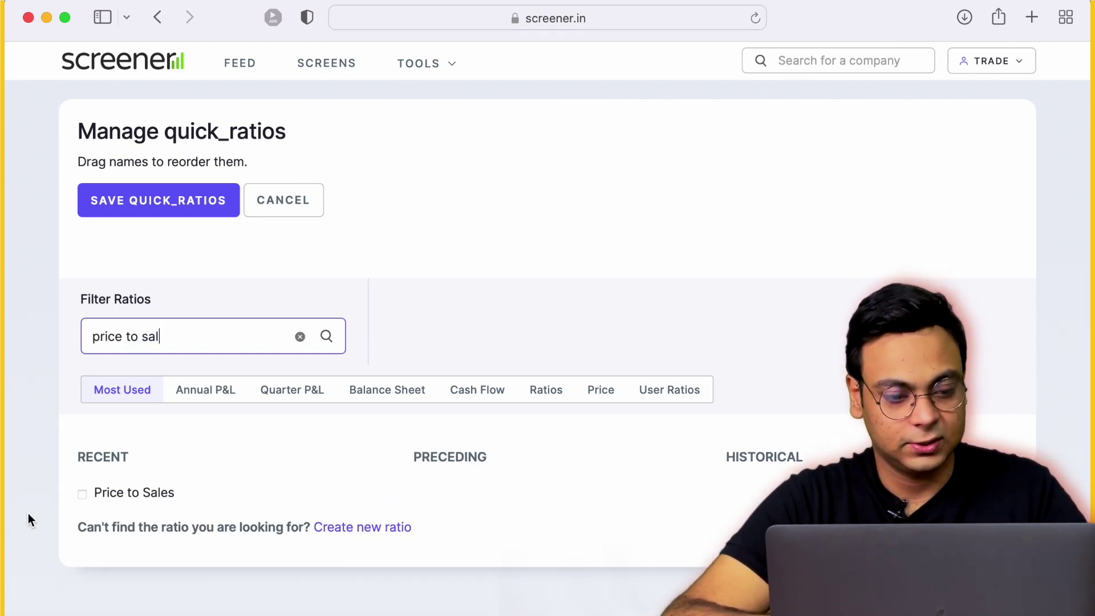
{"action": "left_click", "coordinate": [82, 494]}
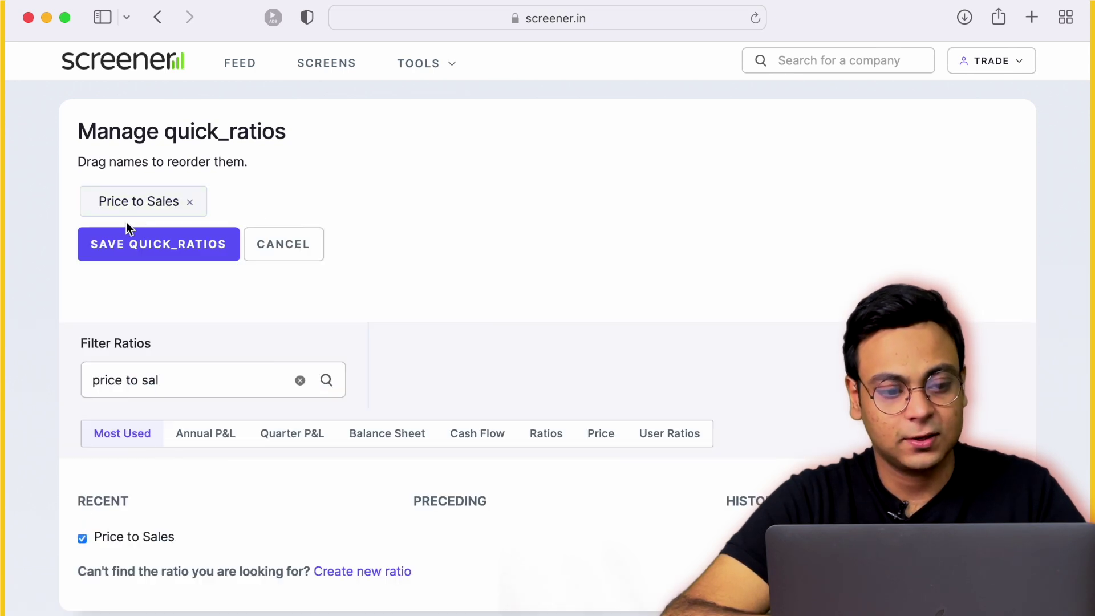
{"action": "triple_click", "coordinate": [180, 384]}
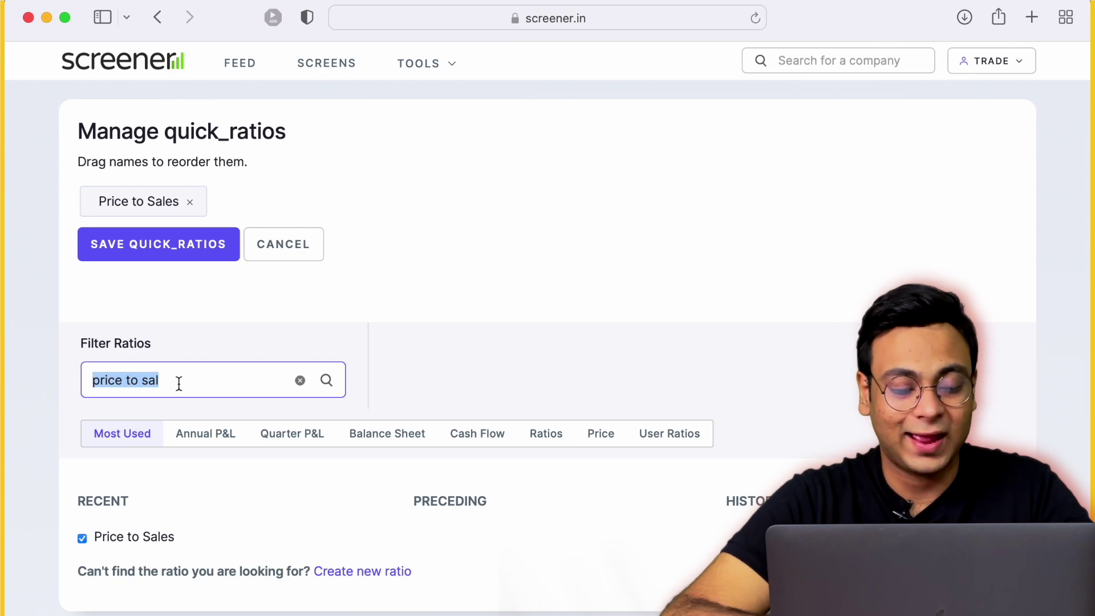
{"action": "type", "text": "numbe"}
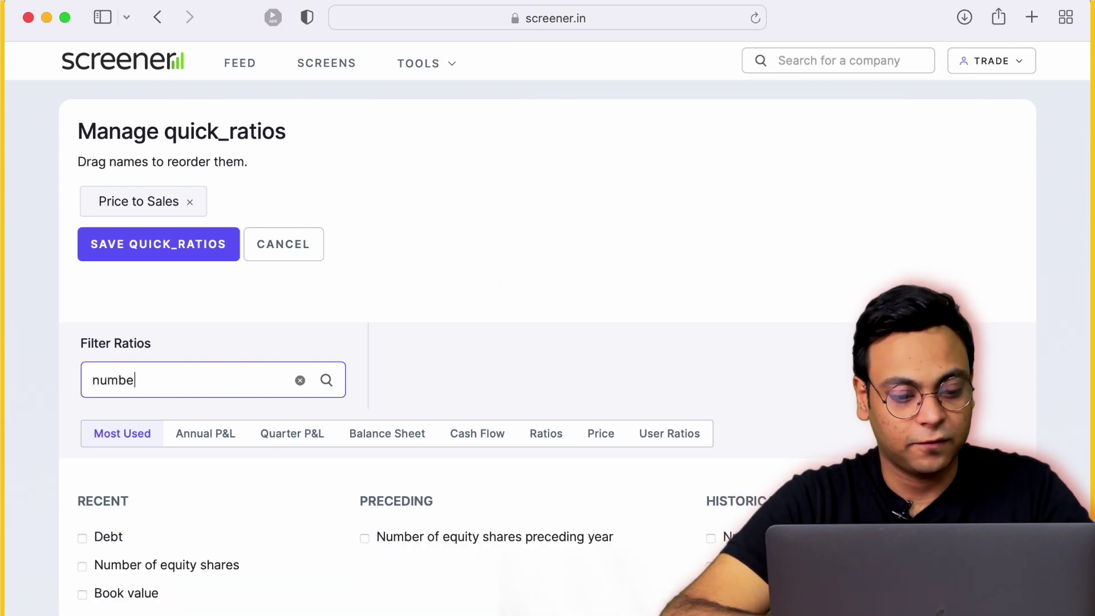
{"action": "left_click", "coordinate": [85, 565]}
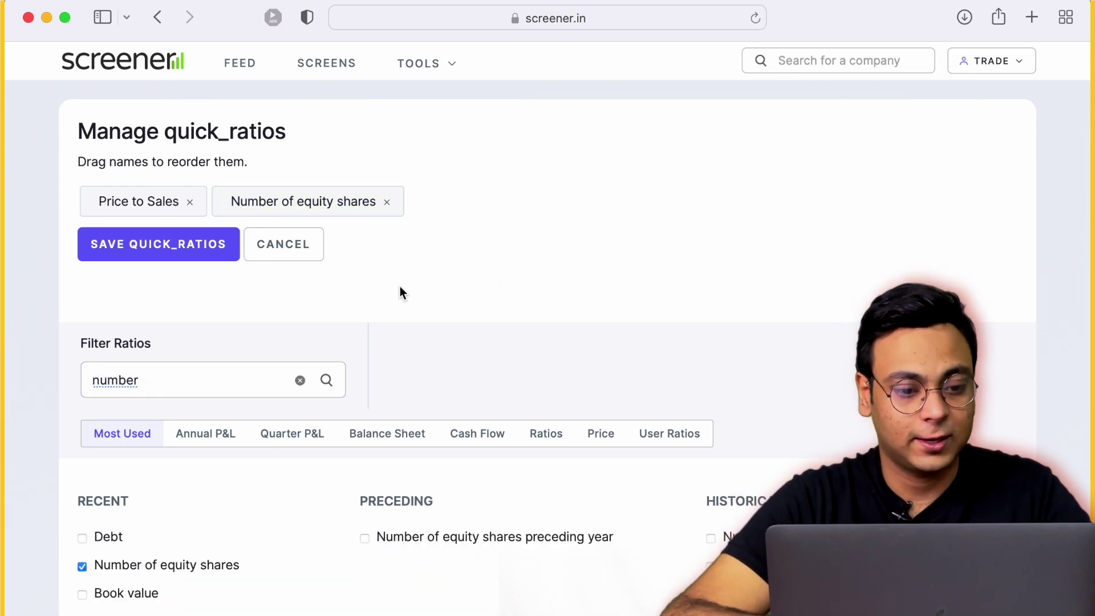
Filter the ratios by "sales gr" and add Expected quarterly sales growth to quick_ratios.
{"action": "left_click", "coordinate": [219, 377]}
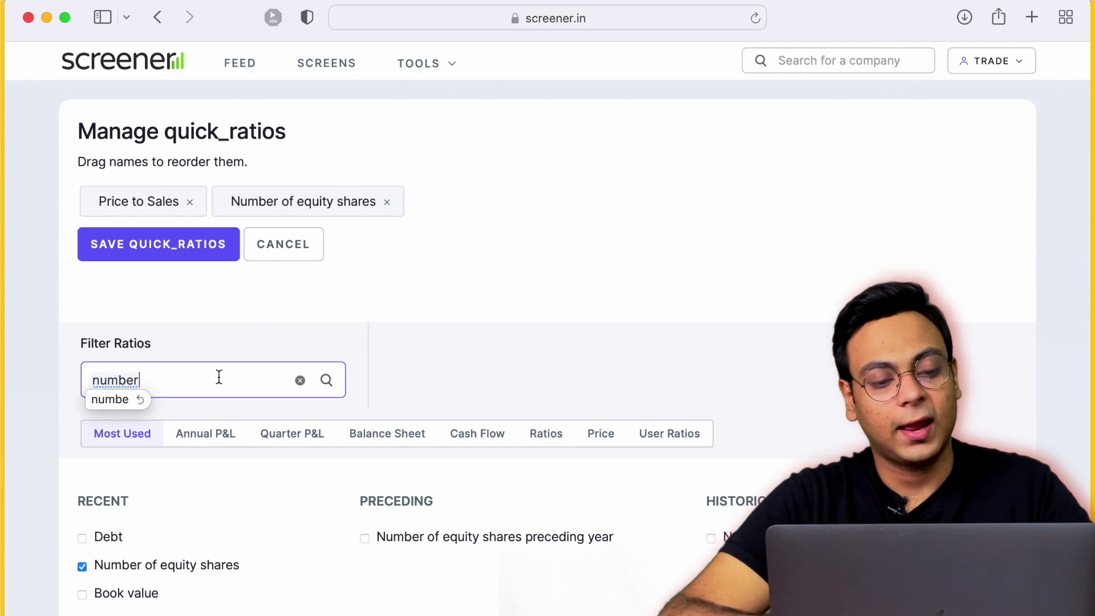
{"action": "left_click", "coordinate": [299, 380]}
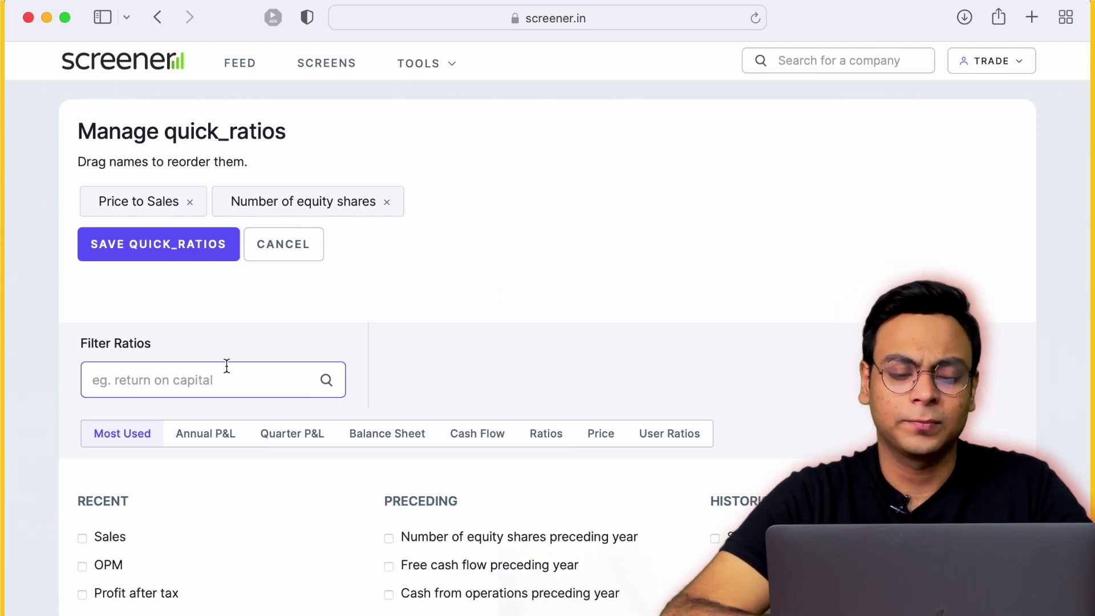
{"action": "type", "text": "sales gr"}
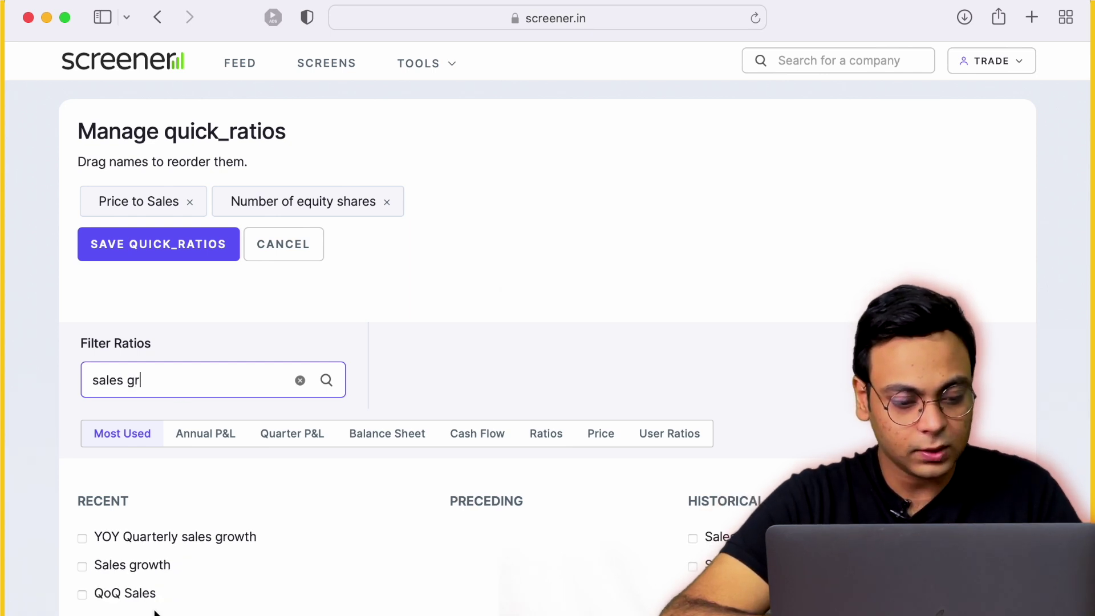
{"action": "scroll", "coordinate": [154, 614], "scroll_direction": "down", "scroll_amount": 1}
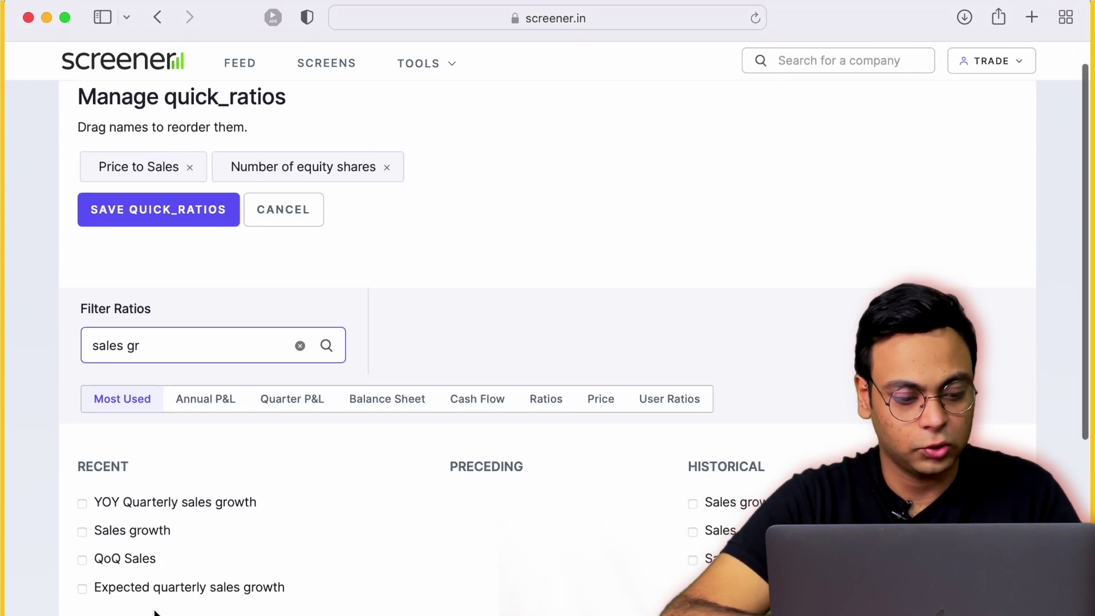
{"action": "left_click", "coordinate": [86, 593]}
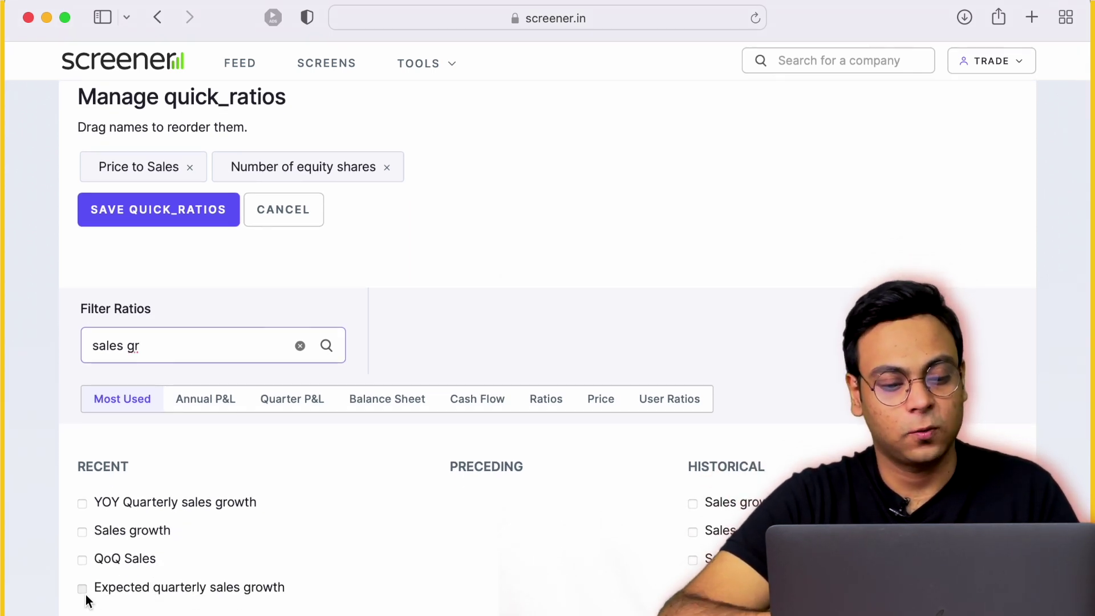
Filter the ratios by "expected", add Expected quarterly net profit, and save quick_ratios.
{"action": "left_click", "coordinate": [215, 338]}
{"action": "key", "text": "super+a"}
{"action": "key", "text": "BackSpace"}
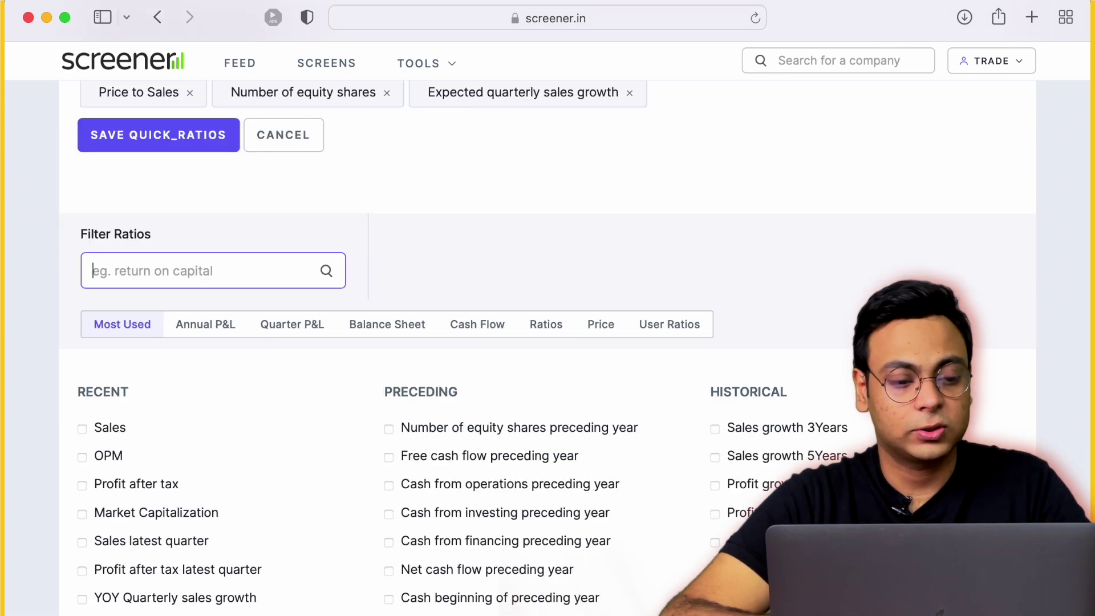
{"action": "type", "text": "expected"}
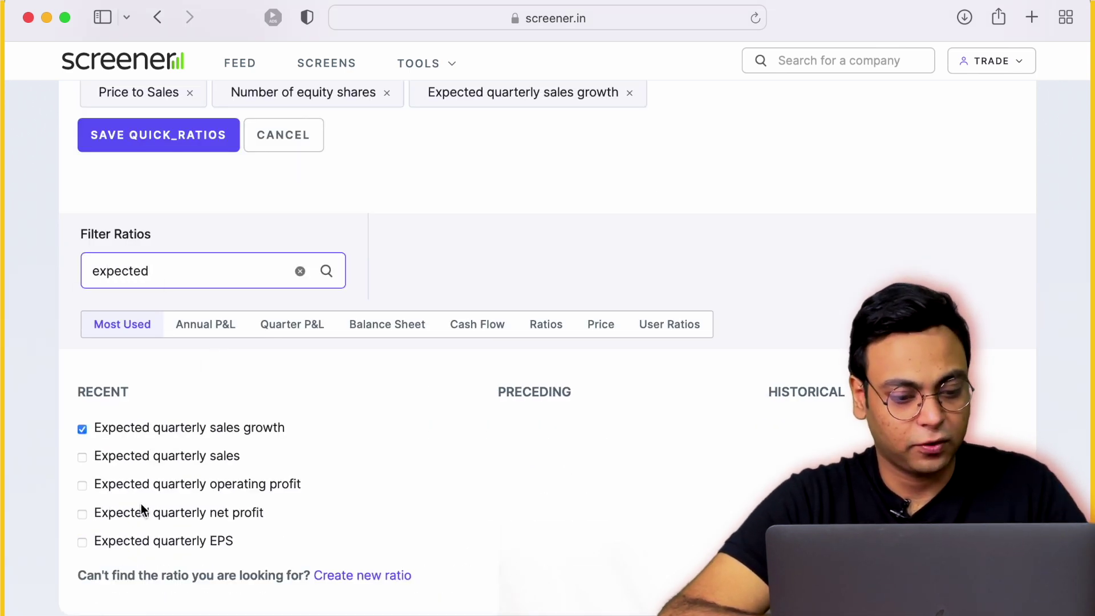
{"action": "left_click", "coordinate": [83, 515]}
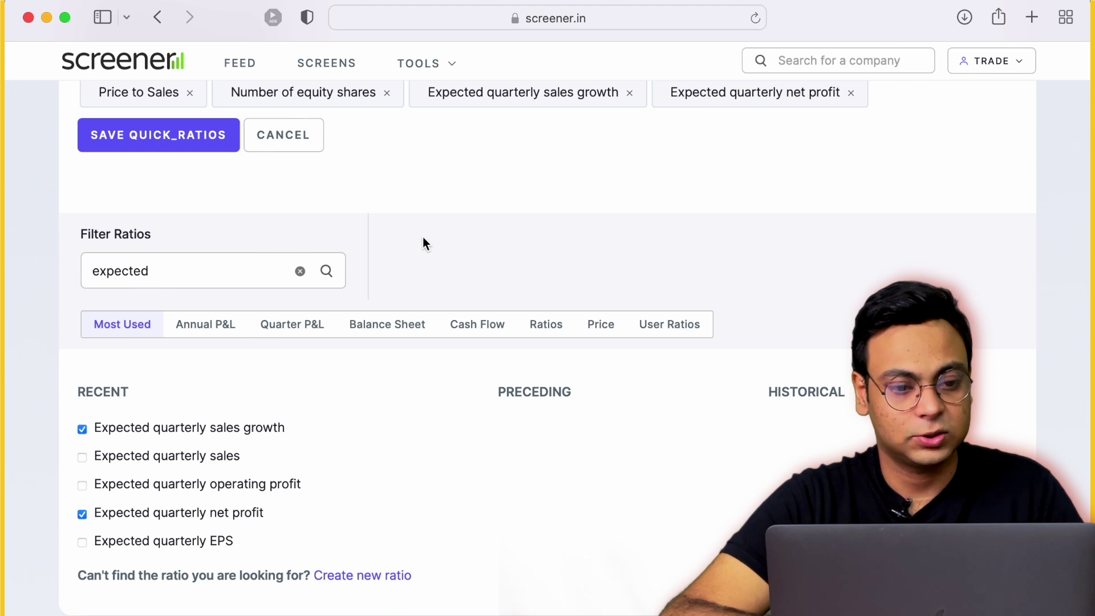
{"action": "scroll", "coordinate": [422, 237], "scroll_direction": "up", "scroll_amount": 2}
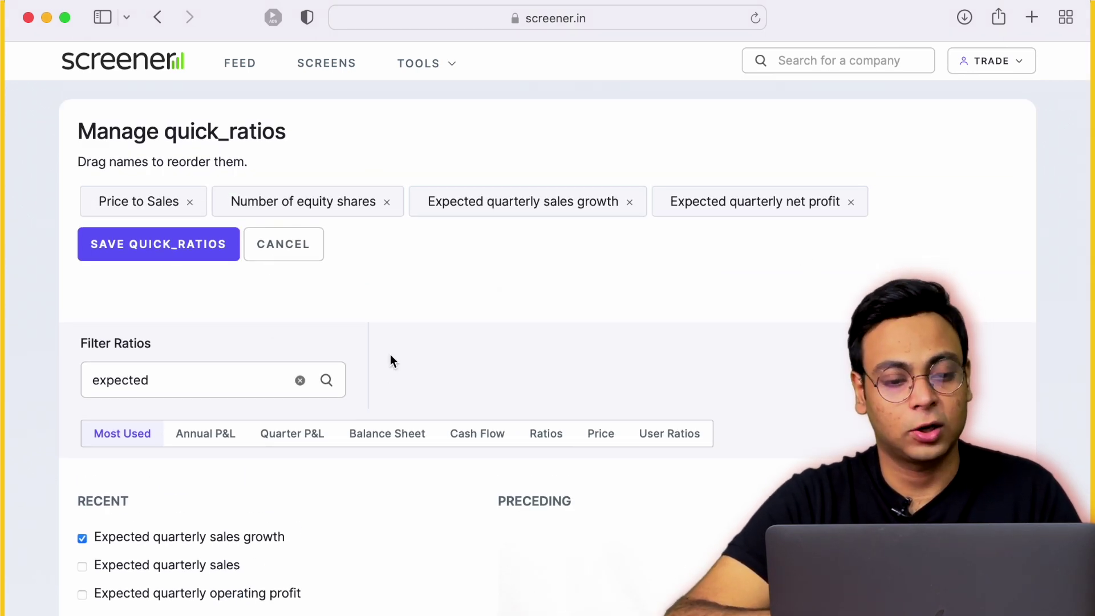
{"action": "left_click", "coordinate": [155, 257]}
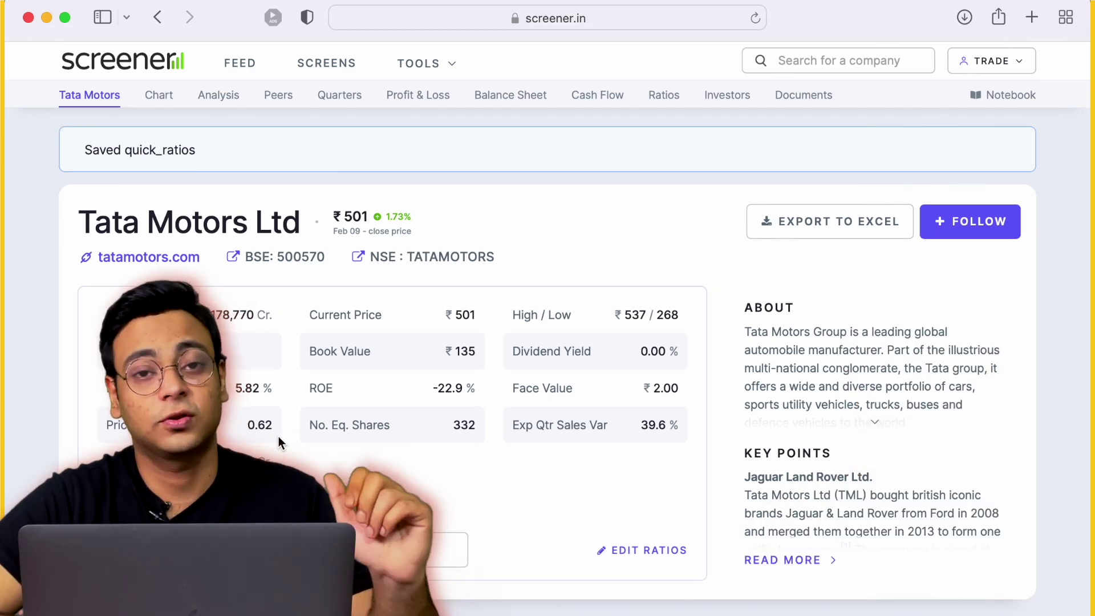
Bring up Tata Motors' Quarterly Results table and open the Calculator app over it.
{"action": "scroll", "coordinate": [279, 436], "scroll_direction": "down", "scroll_amount": 6}
{"action": "scroll", "coordinate": [278, 436], "scroll_direction": "down", "scroll_amount": 18}
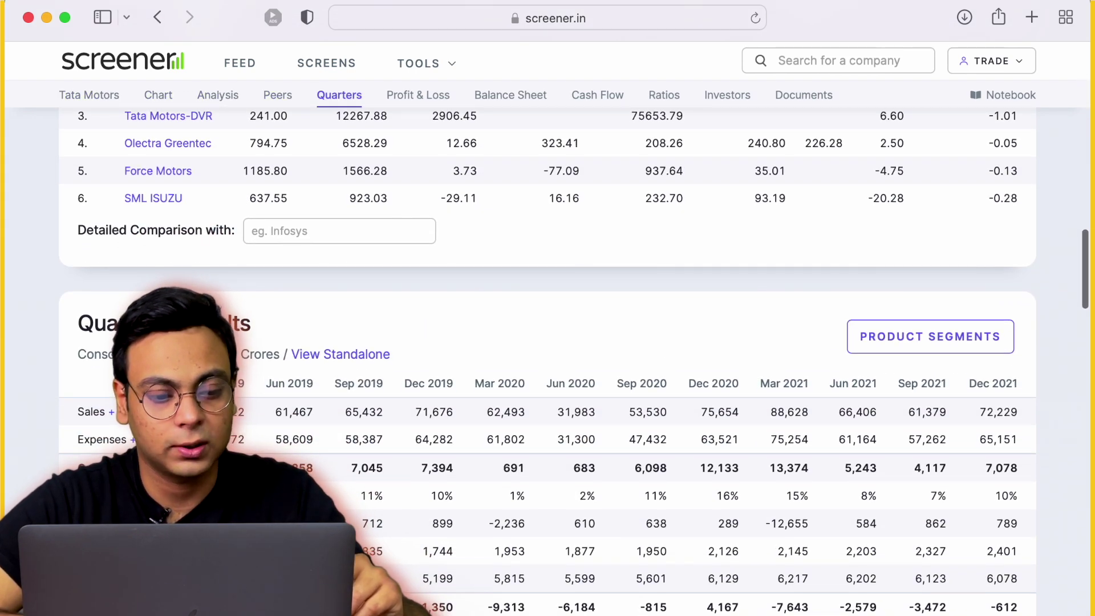
{"action": "scroll", "coordinate": [279, 436], "scroll_direction": "down", "scroll_amount": 1}
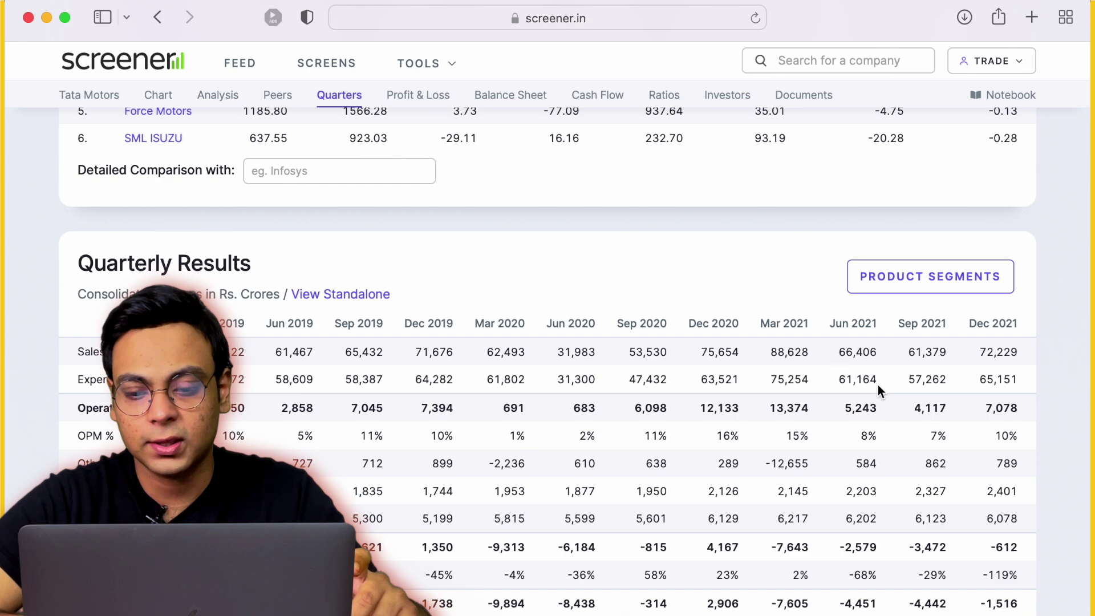
{"action": "scroll", "coordinate": [643, 471], "scroll_direction": "down", "scroll_amount": 1}
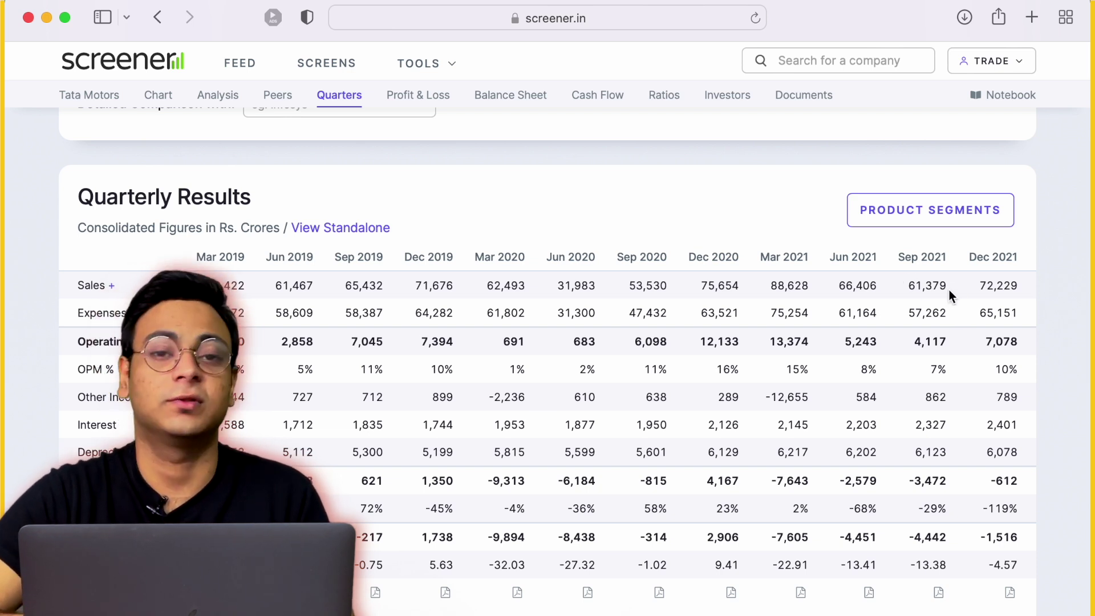
{"action": "key", "text": "super+space"}
{"action": "type", "text": "cal"}
{"action": "type", "text": "c"}
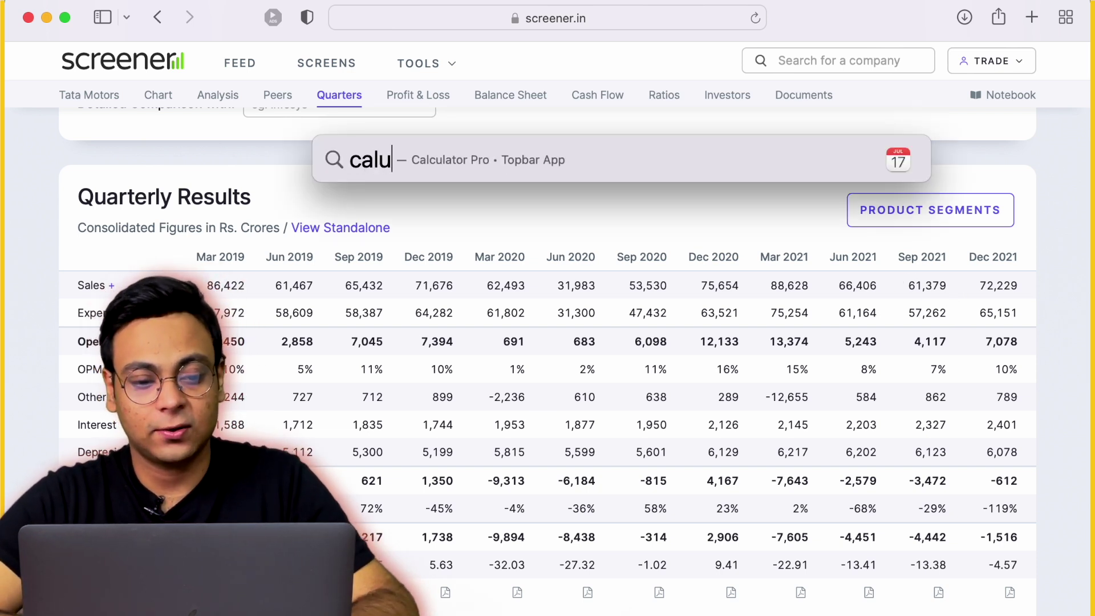
{"action": "key", "text": "Return"}
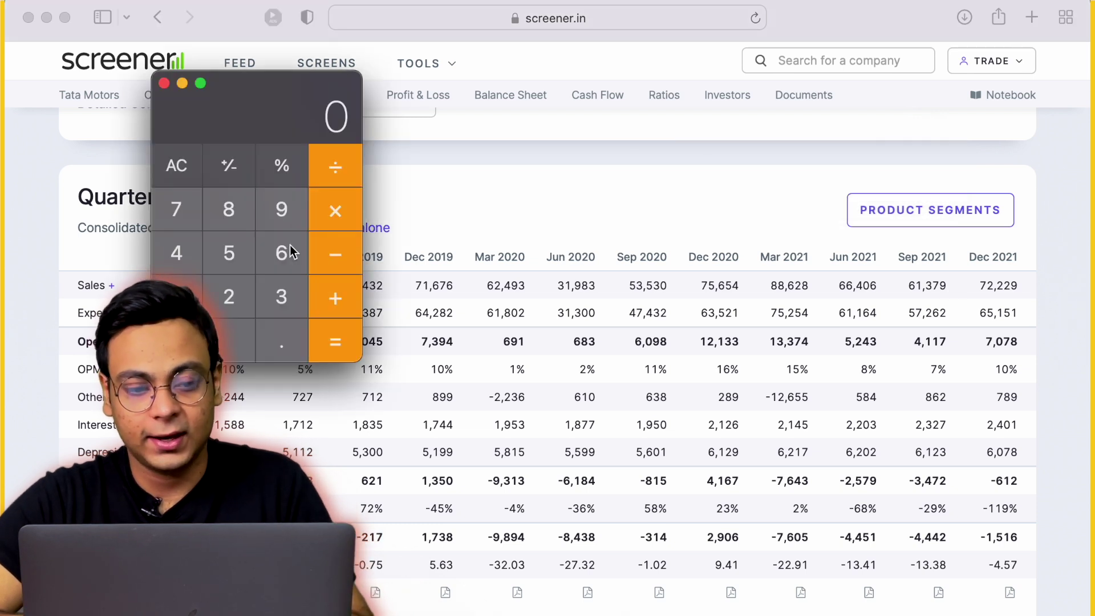
Add the Dec 2021 sales of 72229 and the Sep 2021 sales of 61379 in the calculator.
{"action": "left_click", "coordinate": [177, 208]}
{"action": "left_click", "coordinate": [227, 297]}
{"action": "left_click", "coordinate": [228, 294]}
{"action": "left_click", "coordinate": [228, 294]}
{"action": "left_click", "coordinate": [286, 212]}
{"action": "left_click", "coordinate": [335, 298]}
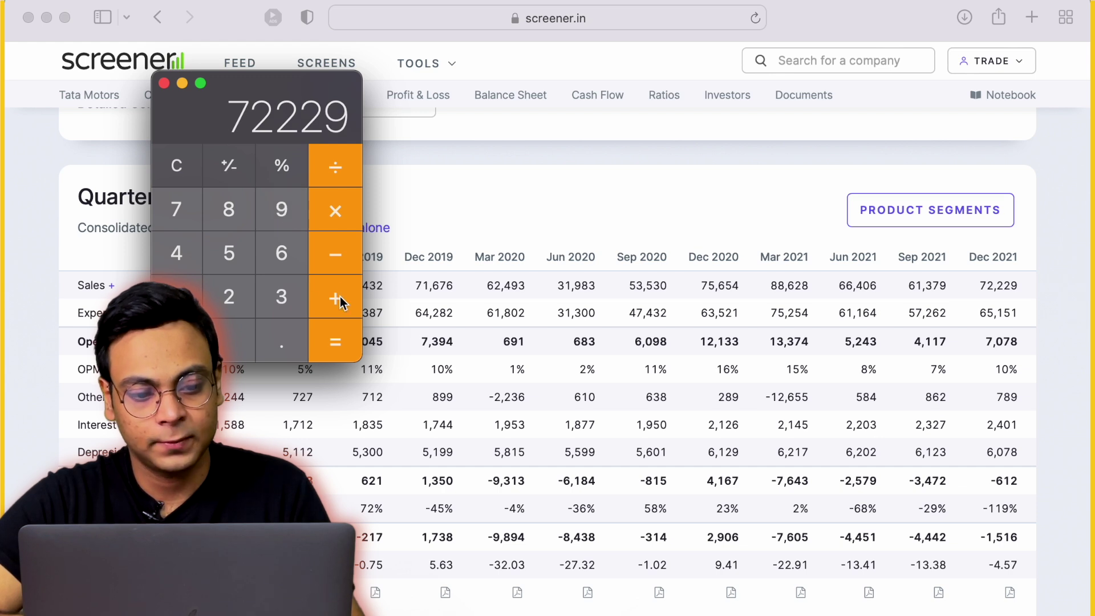
{"action": "left_click", "coordinate": [282, 250]}
{"action": "left_click", "coordinate": [176, 297]}
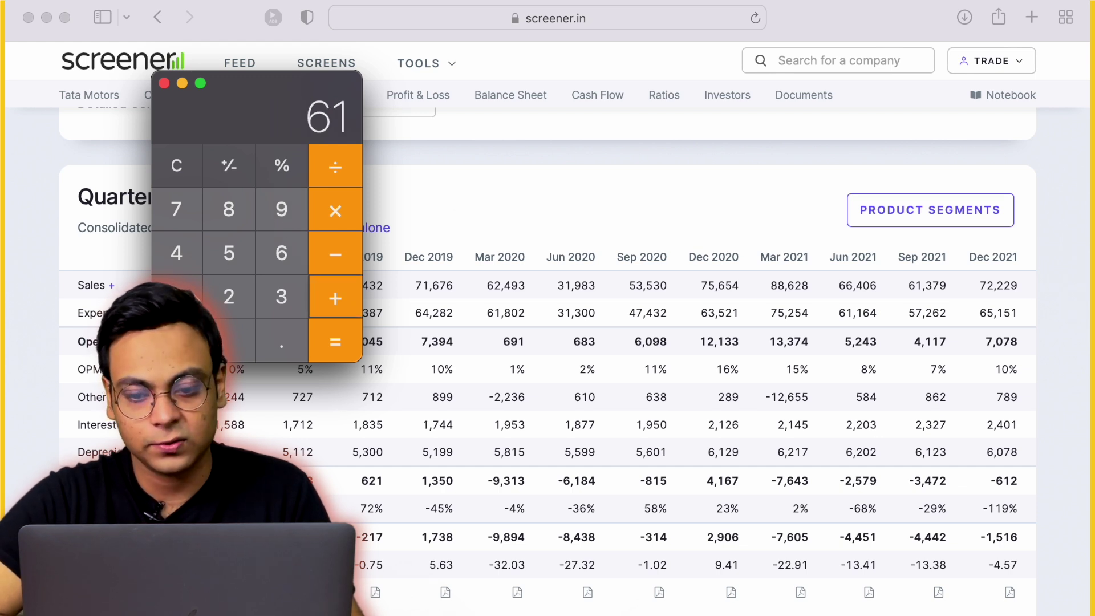
{"action": "left_click", "coordinate": [268, 294]}
{"action": "left_click", "coordinate": [178, 206]}
{"action": "left_click", "coordinate": [277, 216]}
{"action": "left_click", "coordinate": [328, 346]}
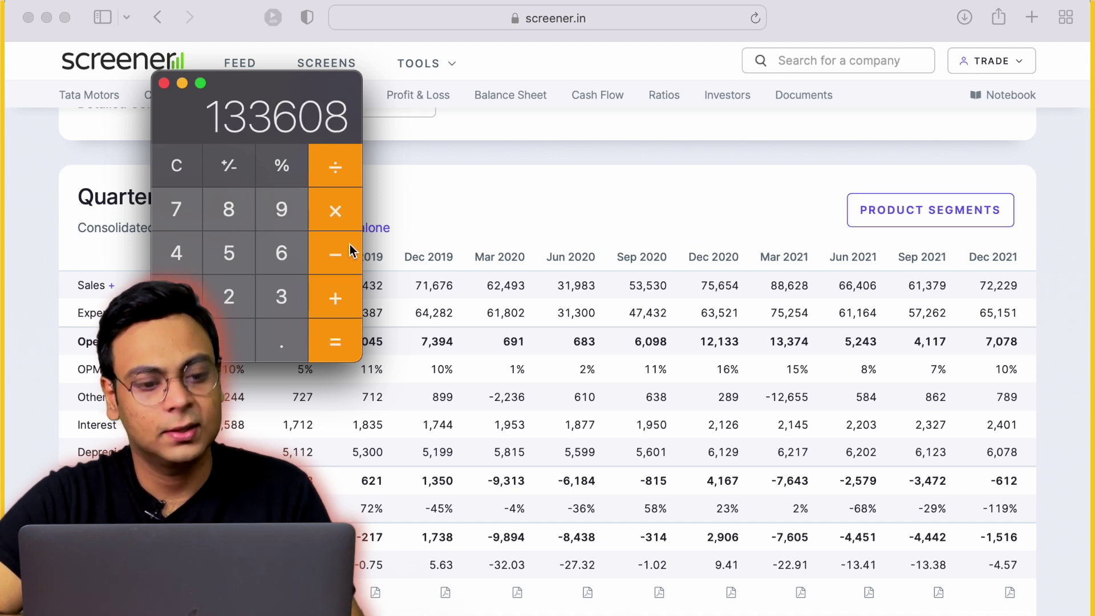
Divide the two-quarter sales sum by 2 and multiply the average by 4 to annualise it.
{"action": "left_click", "coordinate": [340, 168]}
{"action": "left_click", "coordinate": [241, 300]}
{"action": "left_click", "coordinate": [336, 342]}
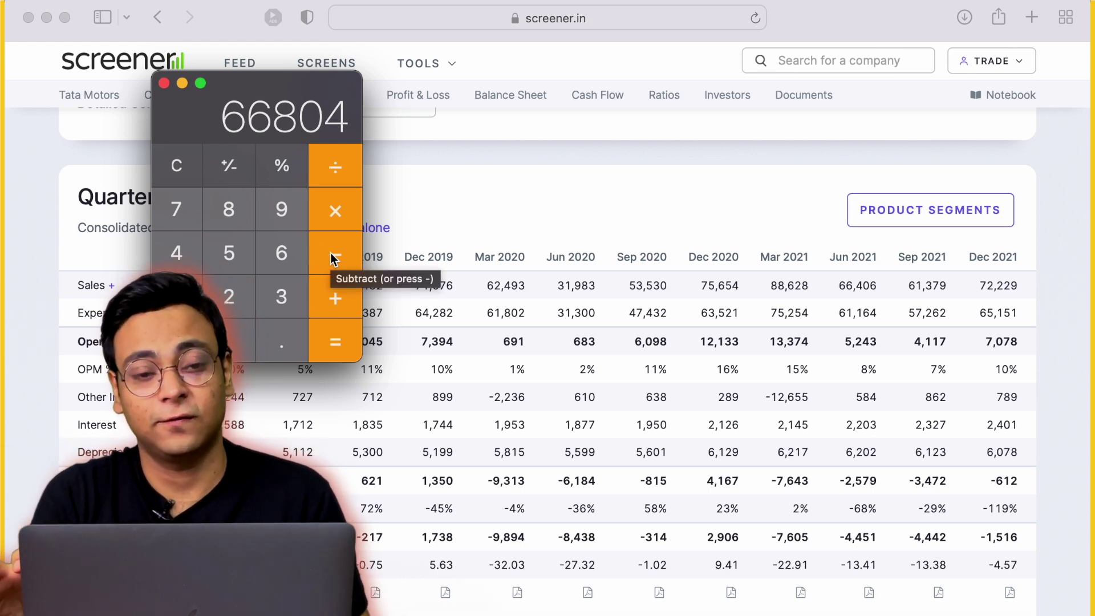
{"action": "left_click", "coordinate": [335, 214]}
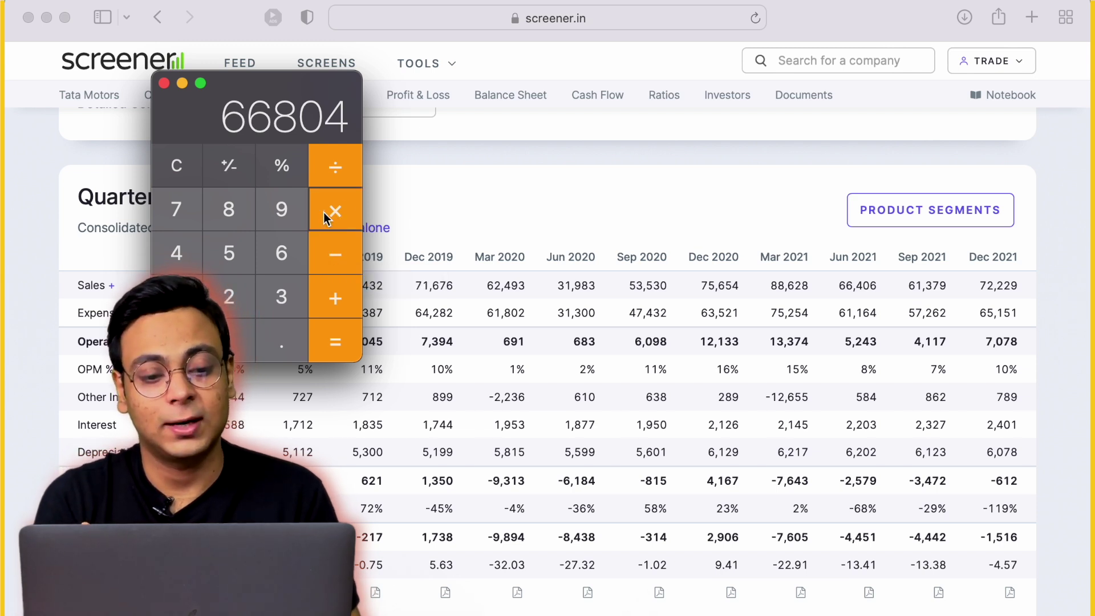
{"action": "left_click", "coordinate": [179, 257]}
{"action": "left_click", "coordinate": [325, 349]}
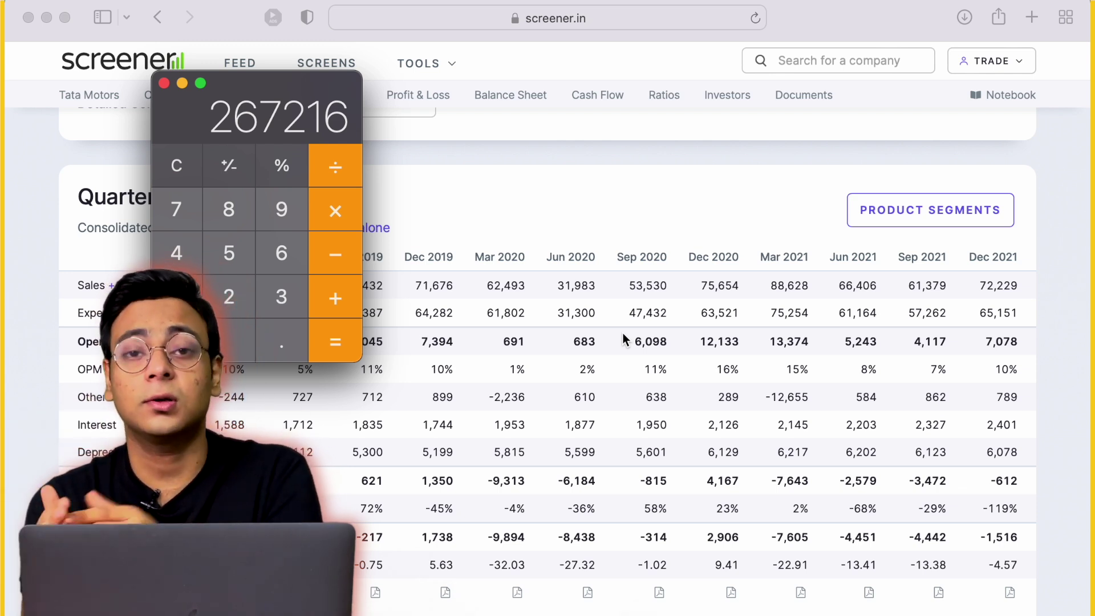
Return to the Tata Motors page in the browser and view the annual sales in the Profit & Loss table.
{"action": "left_click", "coordinate": [543, 235]}
{"action": "scroll", "coordinate": [558, 215], "scroll_direction": "down", "scroll_amount": 5}
{"action": "scroll", "coordinate": [558, 219], "scroll_direction": "down", "scroll_amount": 3}
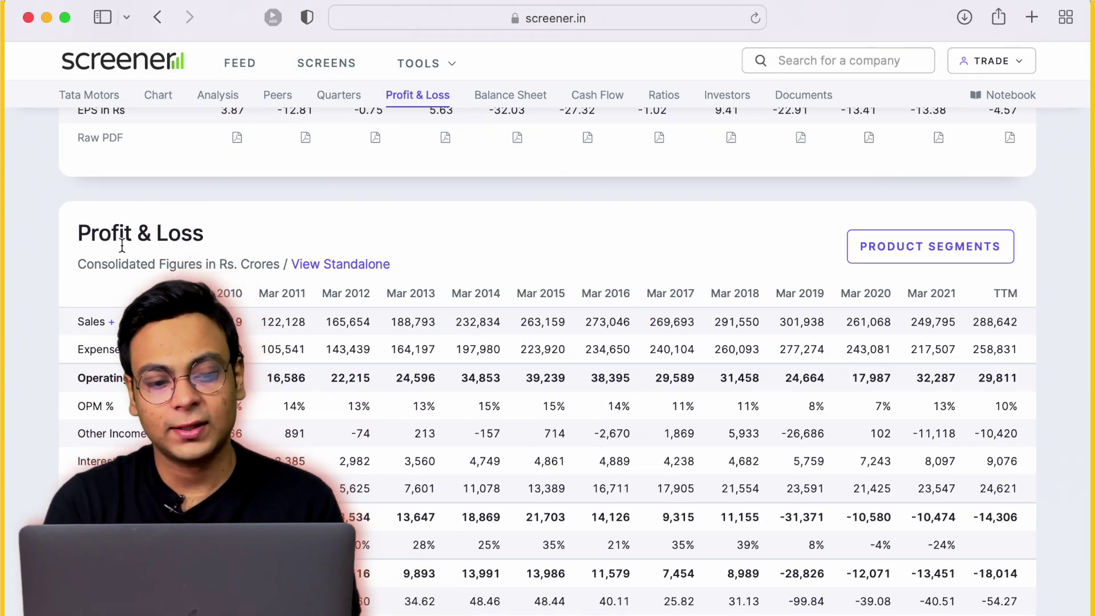
Expand the Sales row in the Profit & Loss table to show yearly sales growth and place the Calculator over the page.
{"action": "scroll", "coordinate": [122, 247], "scroll_direction": "down", "scroll_amount": 1}
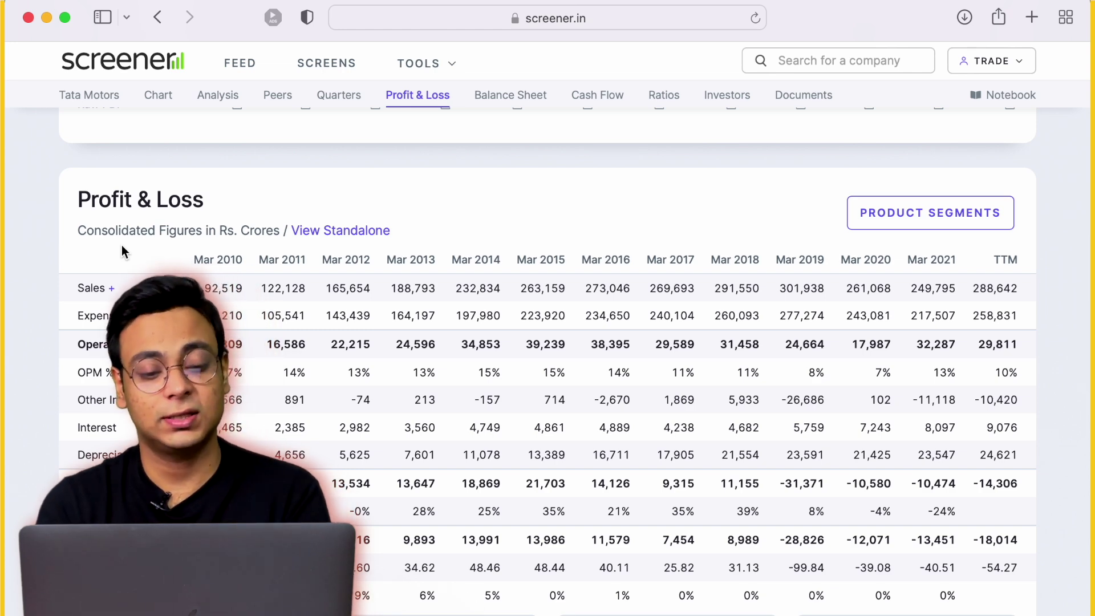
{"action": "left_click", "coordinate": [105, 289]}
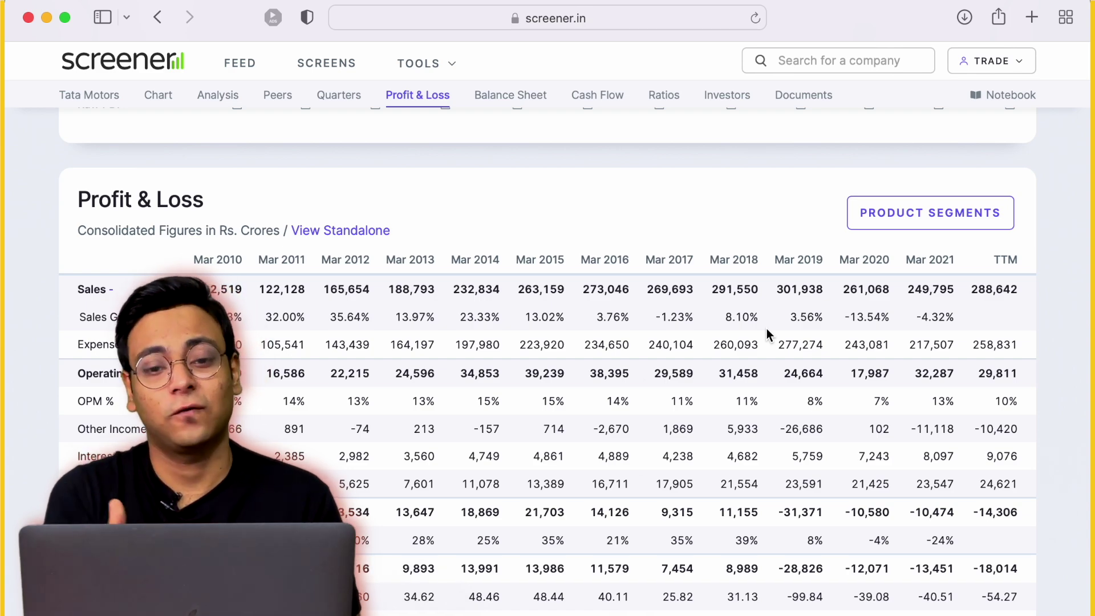
{"action": "key", "text": "ctrl+Up"}
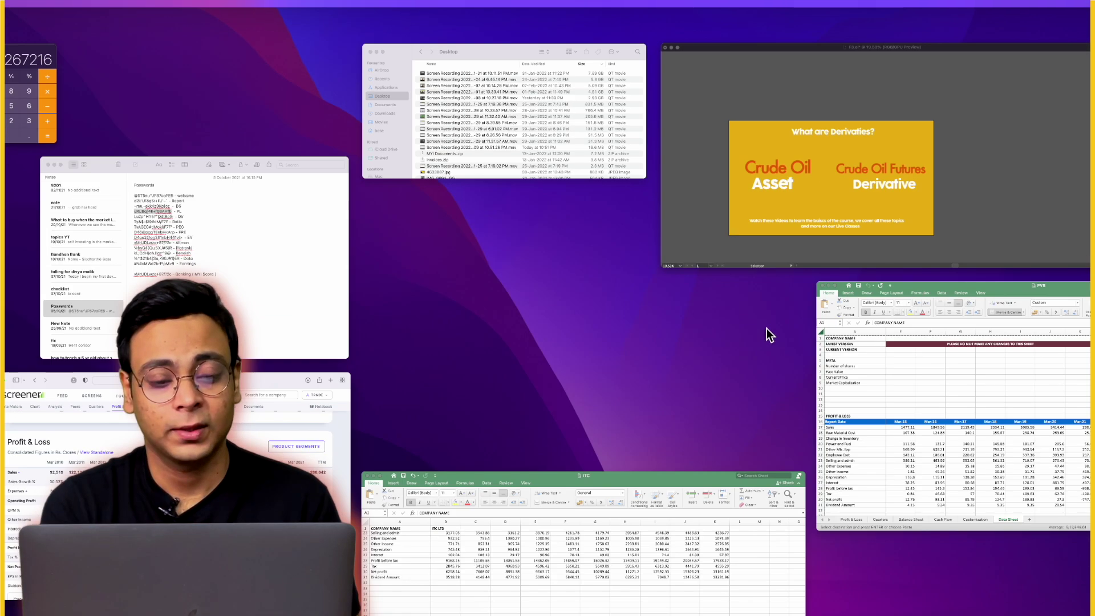
{"action": "left_click", "coordinate": [40, 101]}
{"action": "left_click_drag", "start_coordinate": [272, 100], "coordinate": [499, 162]}
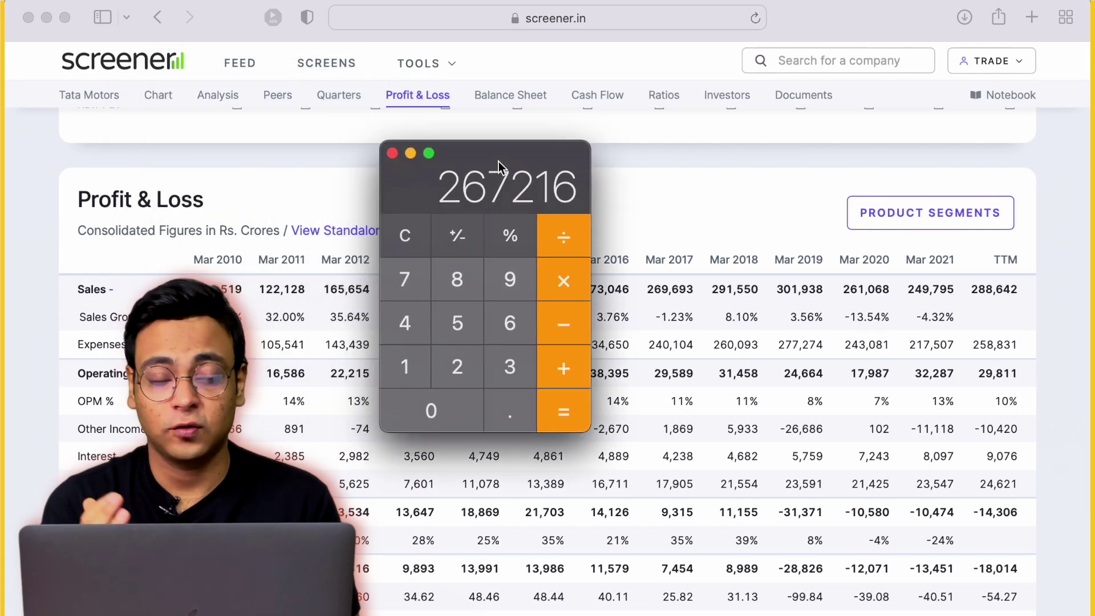
Multiply the annualised sales of 267216 by 1.05 in the calculator to apply 5% growth.
{"action": "left_click", "coordinate": [565, 284]}
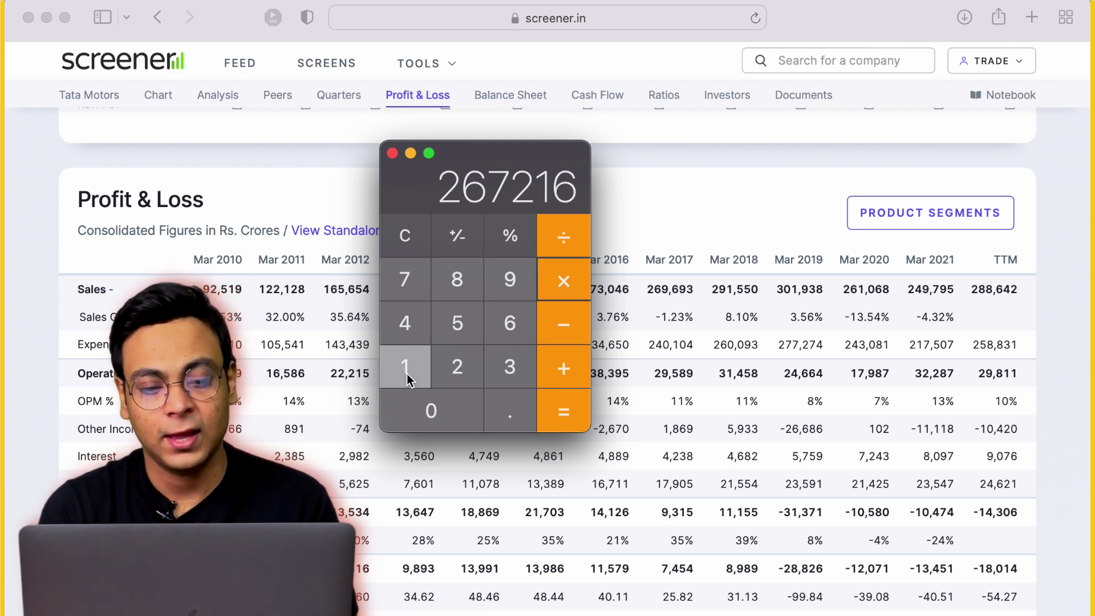
{"action": "left_click", "coordinate": [406, 374]}
{"action": "left_click", "coordinate": [522, 417]}
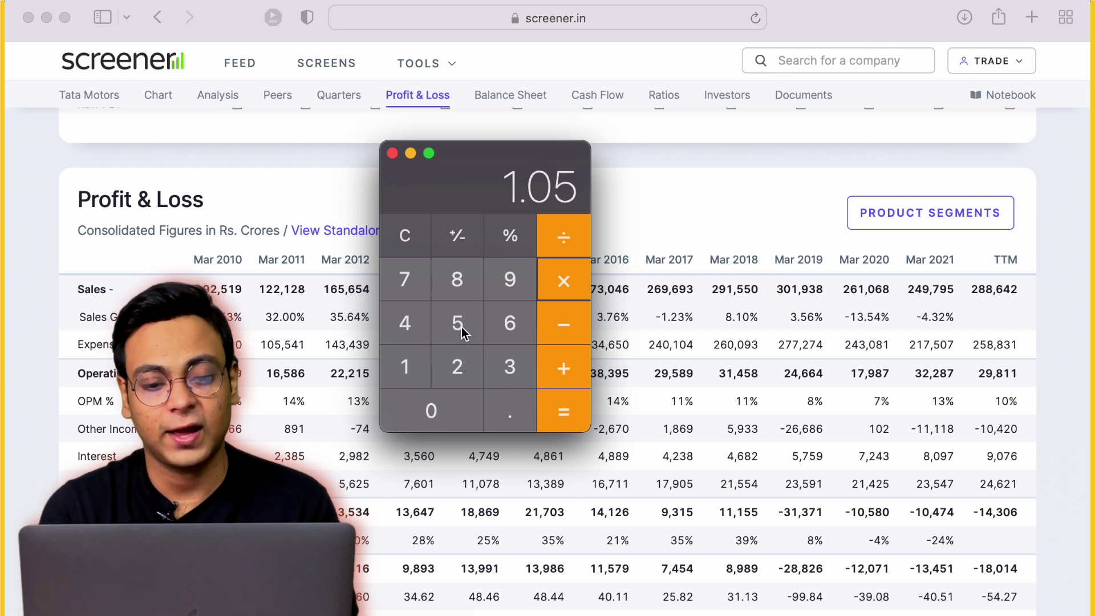
{"action": "left_click", "coordinate": [545, 421]}
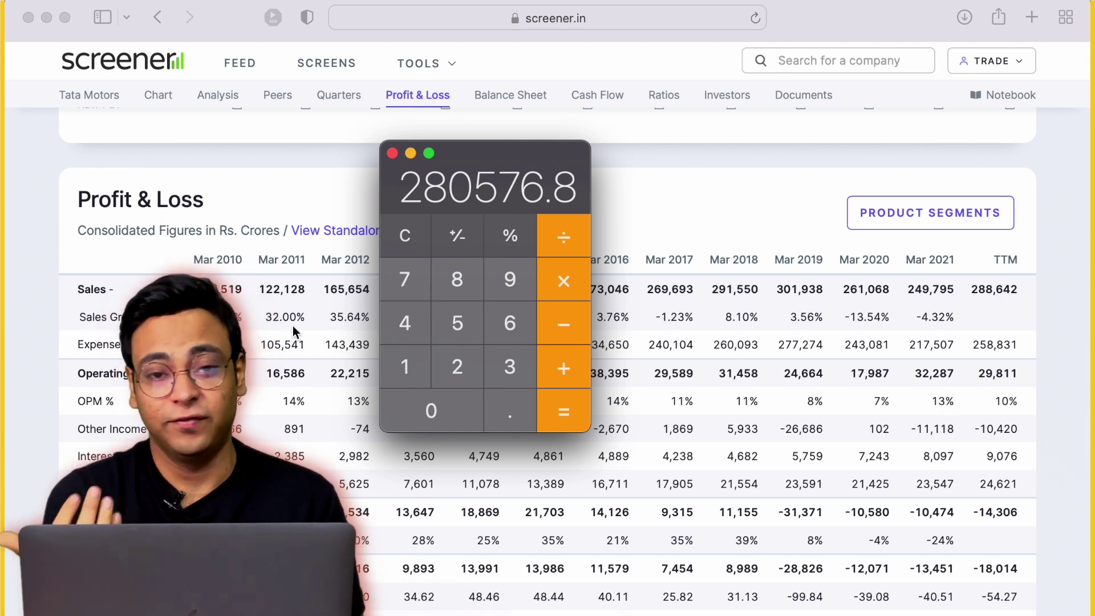
Multiply the Price to Sales ratio of 0.62 by the projected sales of 280576.8 to estimate the market capitalization.
{"action": "scroll", "coordinate": [293, 331], "scroll_direction": "up", "scroll_amount": 20}
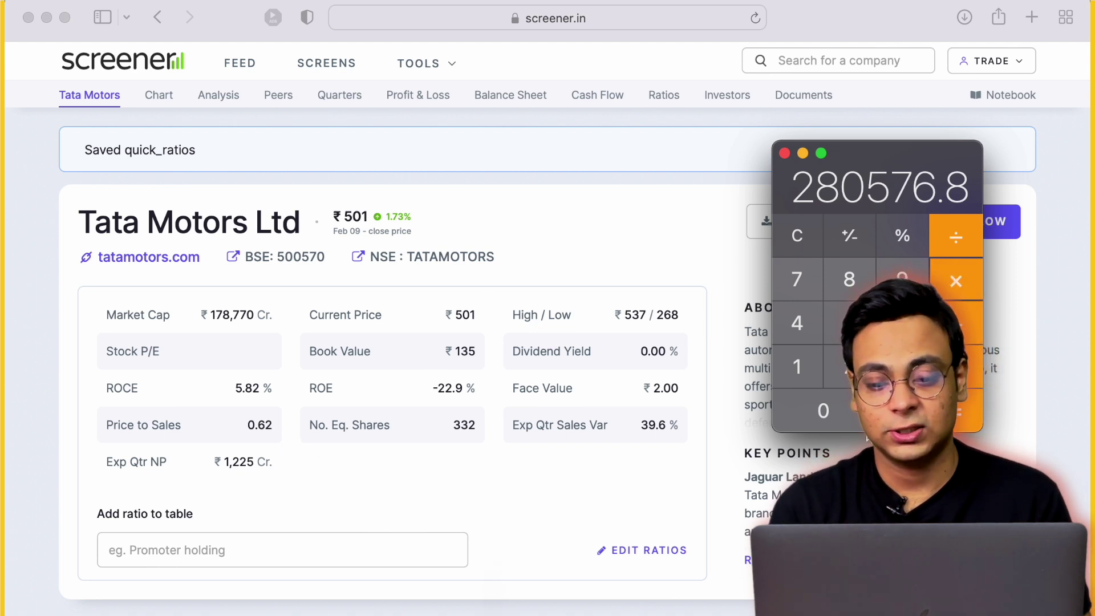
{"action": "key", "text": "Escape"}
{"action": "type", "text": "."}
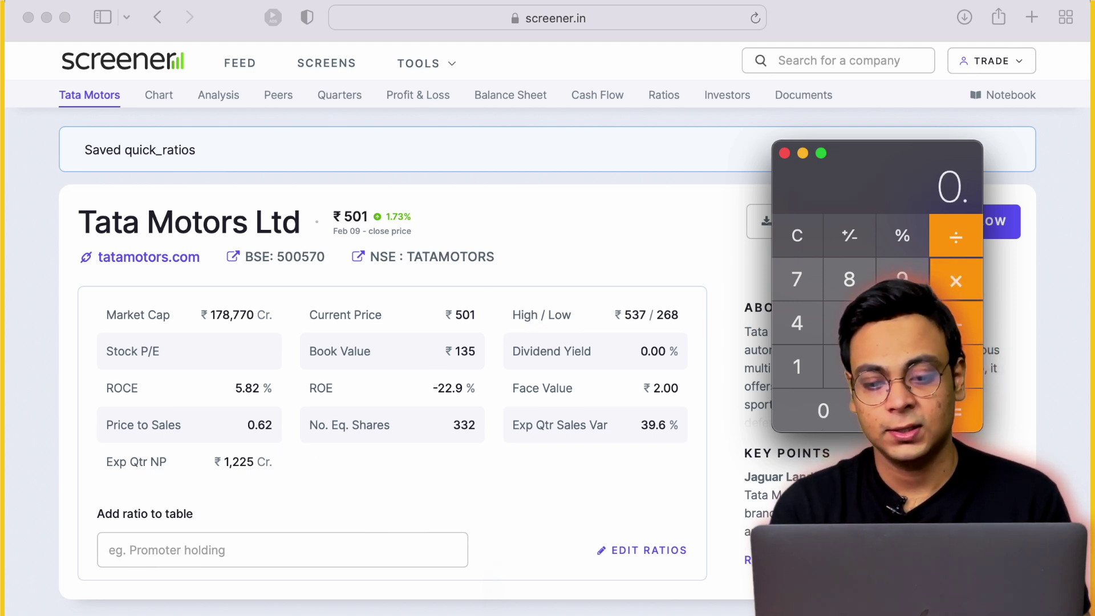
{"action": "type", "text": "62*"}
{"action": "type", "text": "280576.8"}
{"action": "type", "text": "="}
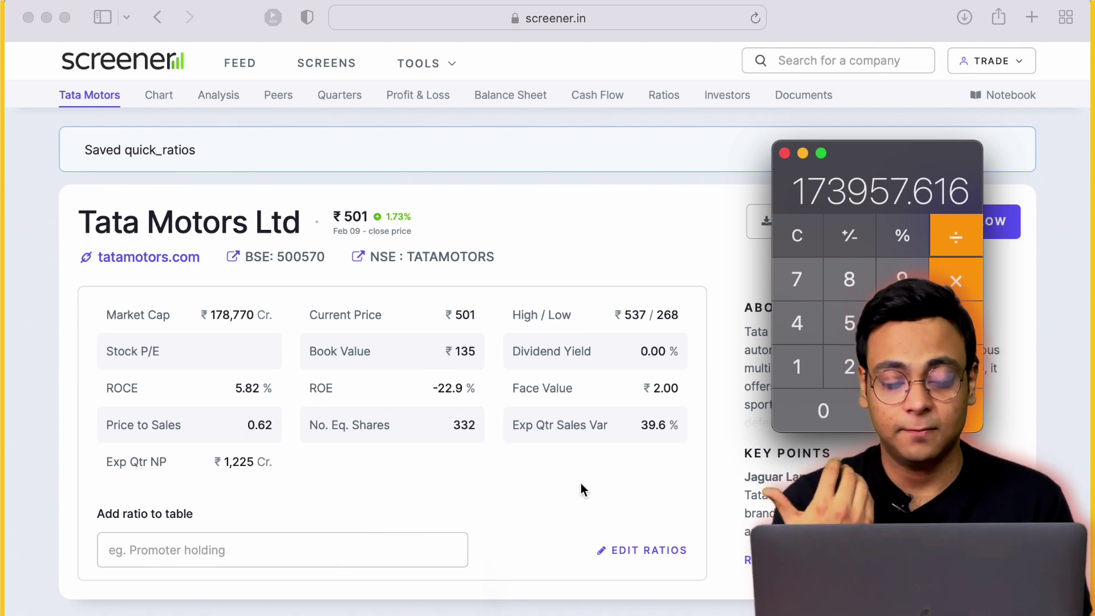
Divide the estimated market capitalization by the 332 equity shares to get the projected share price.
{"action": "type", "text": "33"}
{"action": "left_click", "coordinate": [837, 373]}
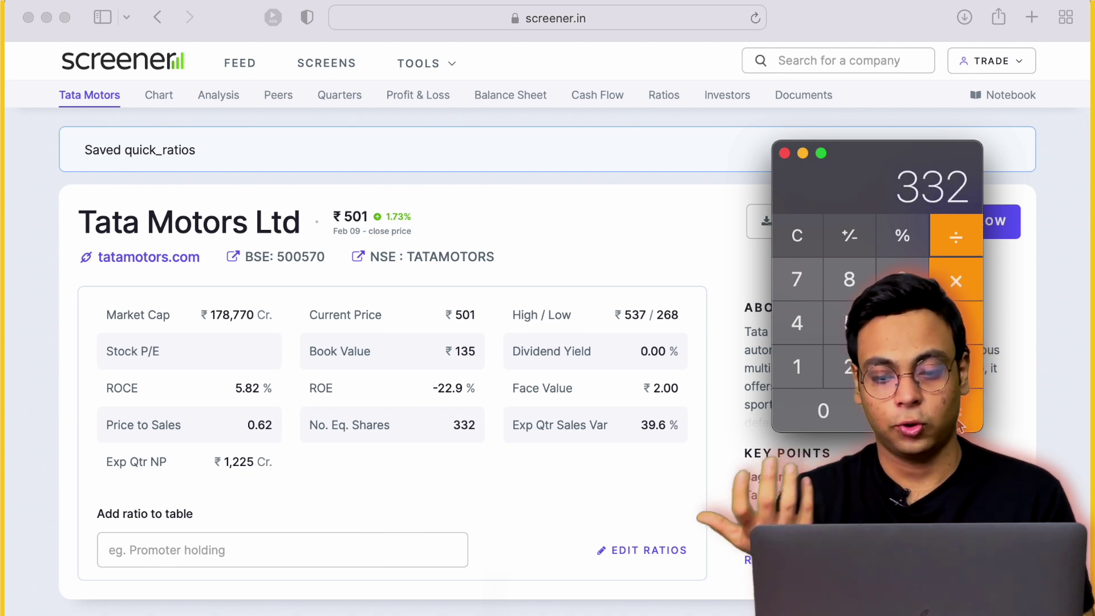
{"action": "key", "text": "Return"}
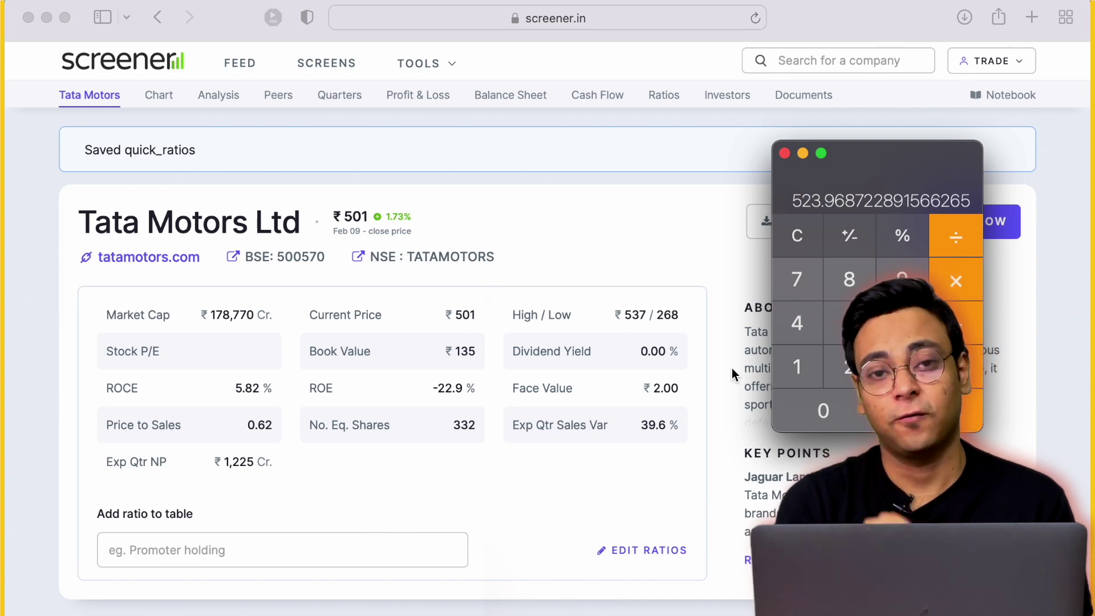
Return to the Tata Motors page and examine the latest annual and TTM net profit in the Profit & Loss table.
{"action": "left_click", "coordinate": [564, 413]}
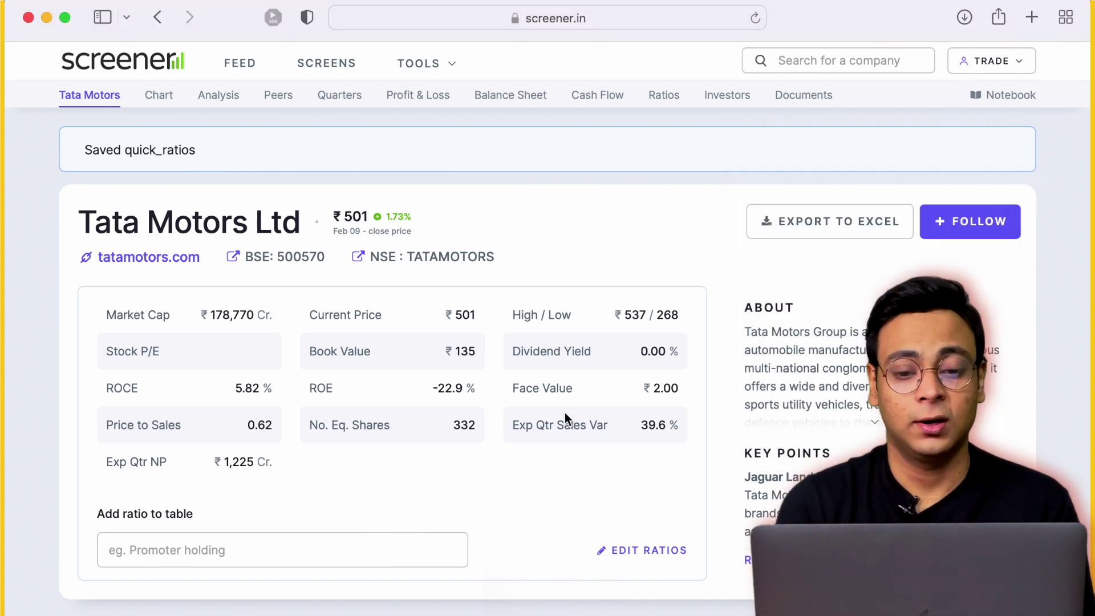
{"action": "scroll", "coordinate": [564, 412], "scroll_direction": "down", "scroll_amount": 20}
{"action": "scroll", "coordinate": [565, 413], "scroll_direction": "up", "scroll_amount": 3}
{"action": "scroll", "coordinate": [564, 413], "scroll_direction": "down", "scroll_amount": 8}
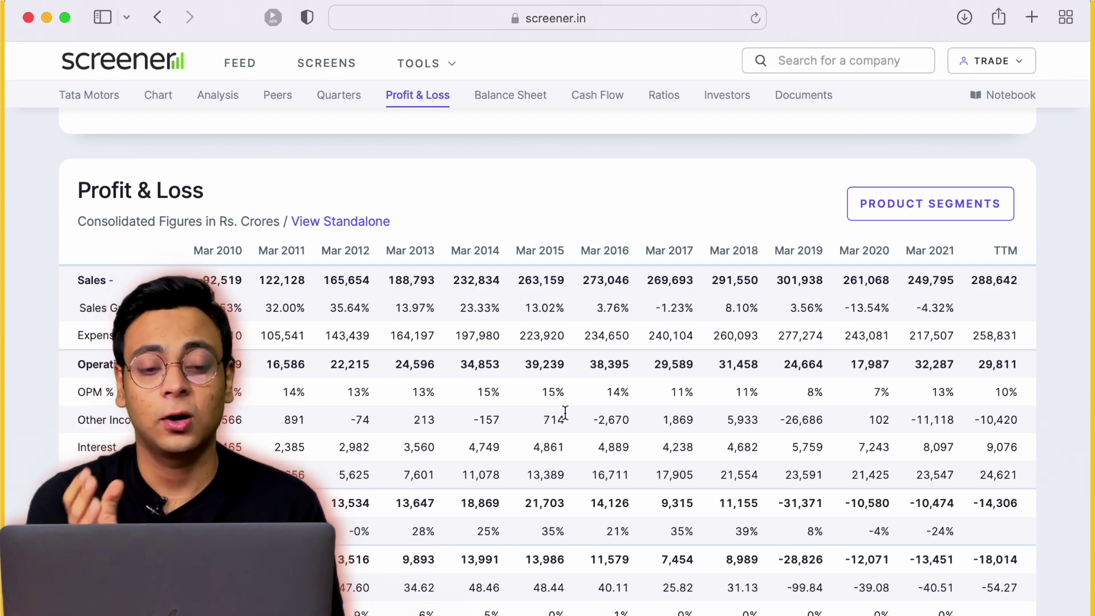
{"action": "scroll", "coordinate": [565, 412], "scroll_direction": "down", "scroll_amount": 5}
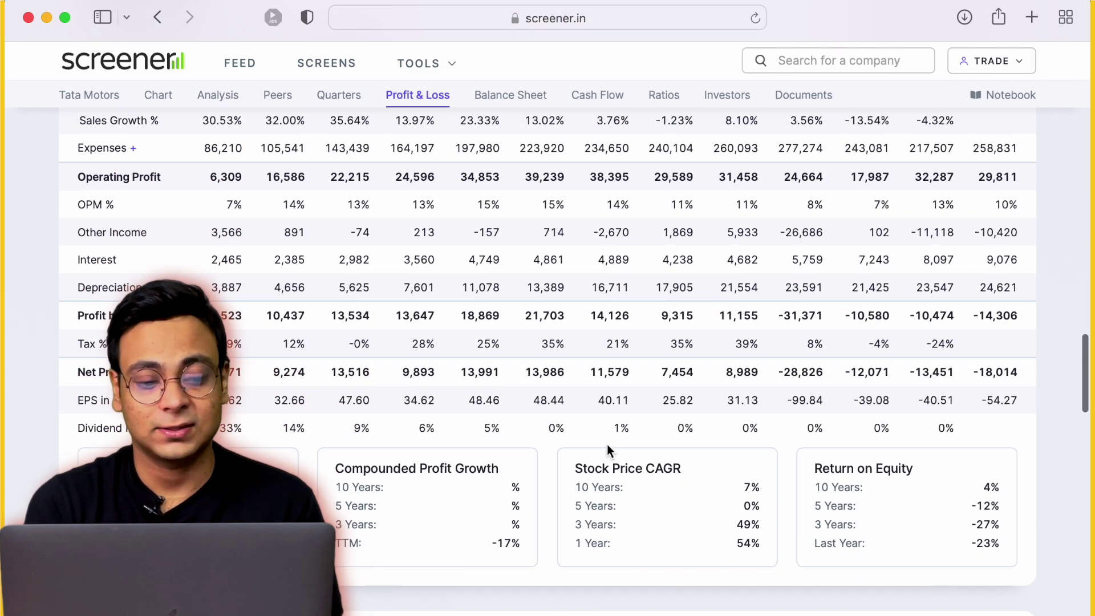
{"action": "left_click_drag", "start_coordinate": [888, 377], "coordinate": [1029, 373]}
Compare the quarterly net profits with the one-year price chart and bring the Calculator back over the Quarterly Results table.
{"action": "scroll", "coordinate": [814, 371], "scroll_direction": "up", "scroll_amount": 20}
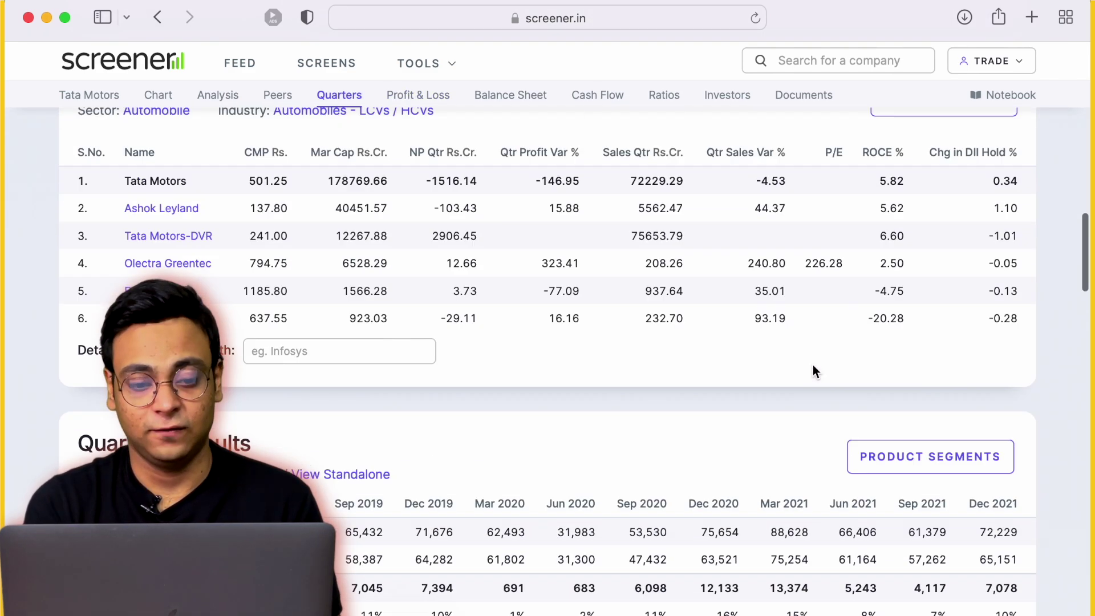
{"action": "scroll", "coordinate": [813, 364], "scroll_direction": "down", "scroll_amount": 20}
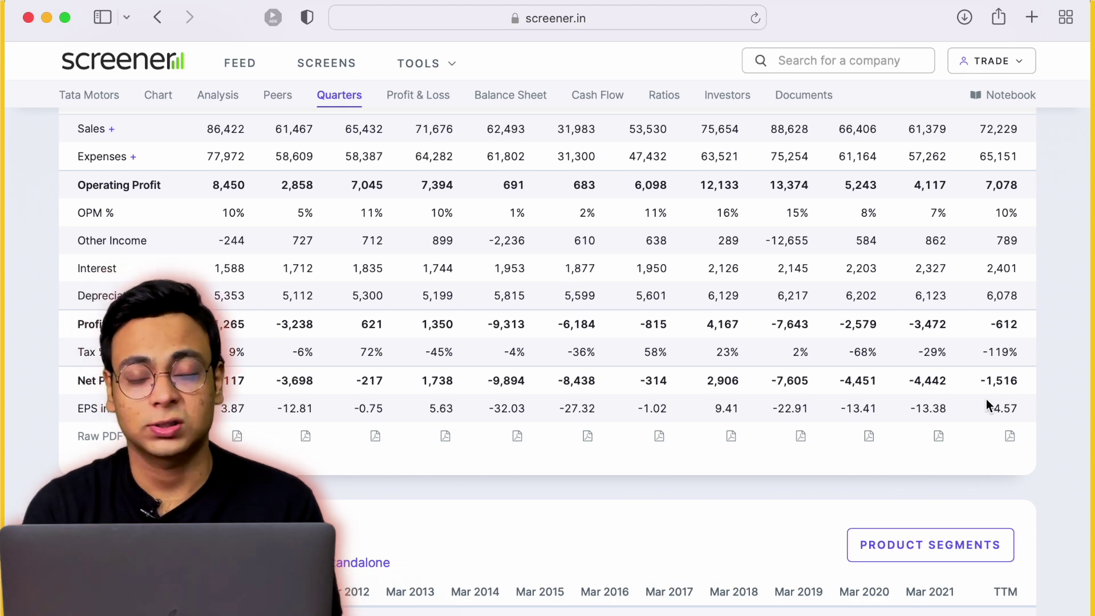
{"action": "scroll", "coordinate": [987, 401], "scroll_direction": "up", "scroll_amount": 20}
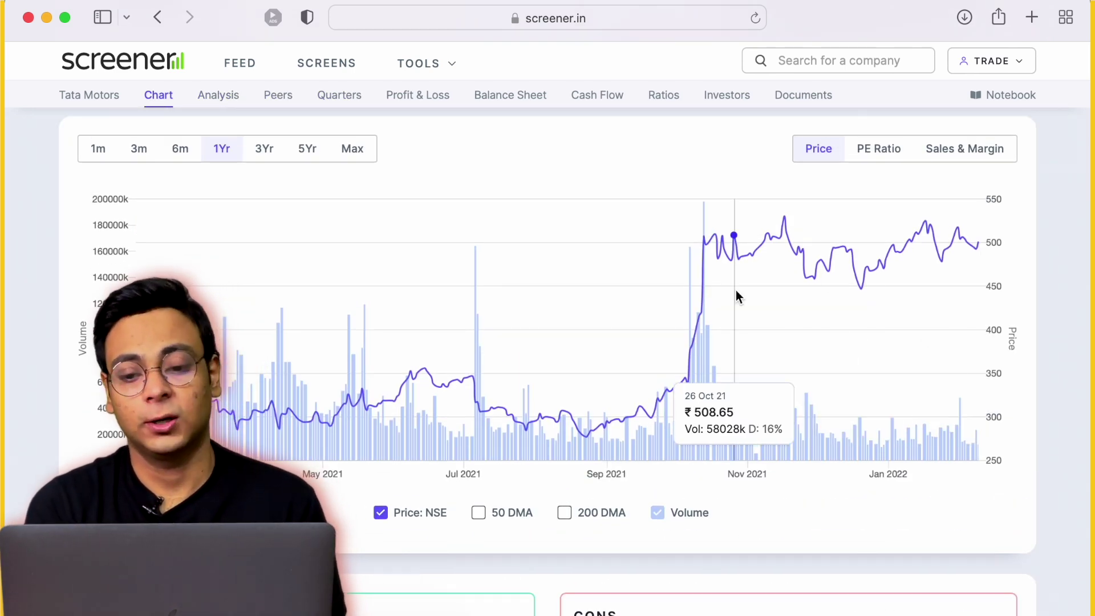
{"action": "scroll", "coordinate": [736, 290], "scroll_direction": "up", "scroll_amount": 3}
{"action": "scroll", "coordinate": [582, 358], "scroll_direction": "down", "scroll_amount": 1}
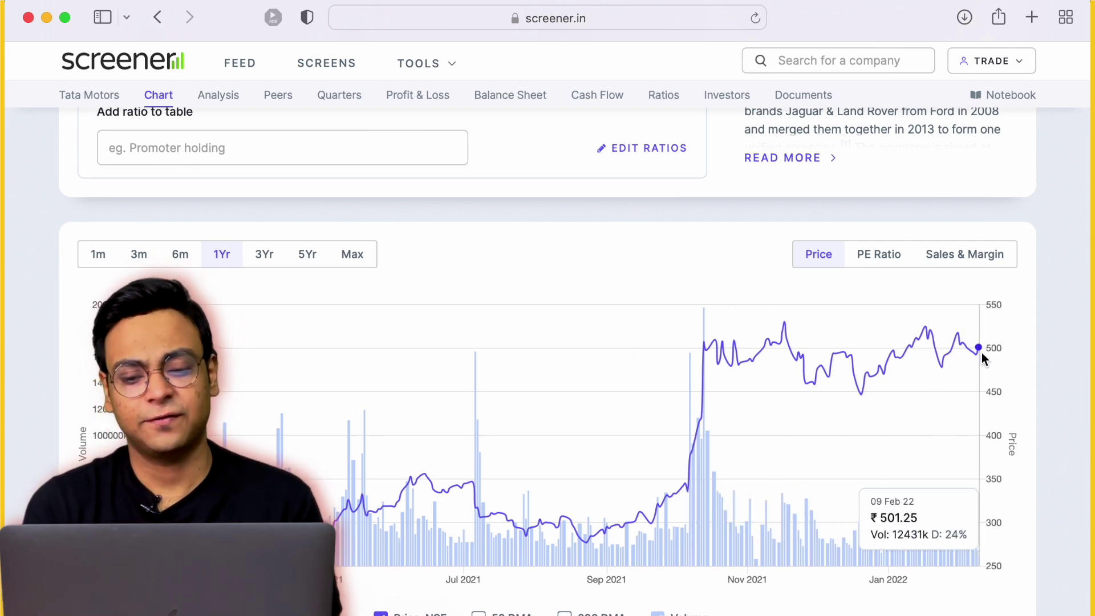
{"action": "scroll", "coordinate": [981, 353], "scroll_direction": "down", "scroll_amount": 15}
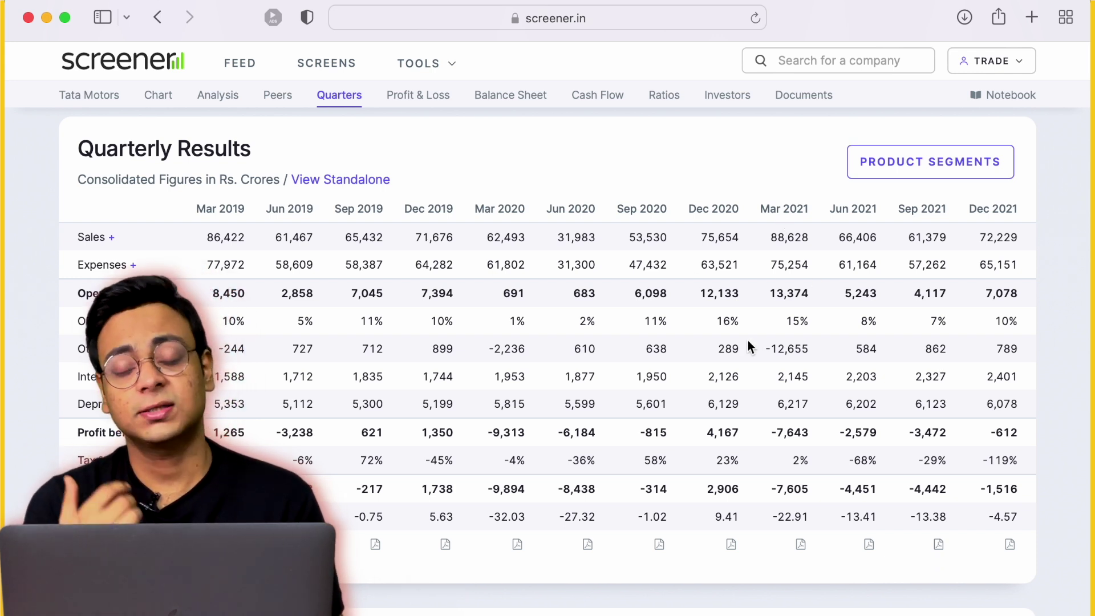
{"action": "key", "text": "super+Tab"}
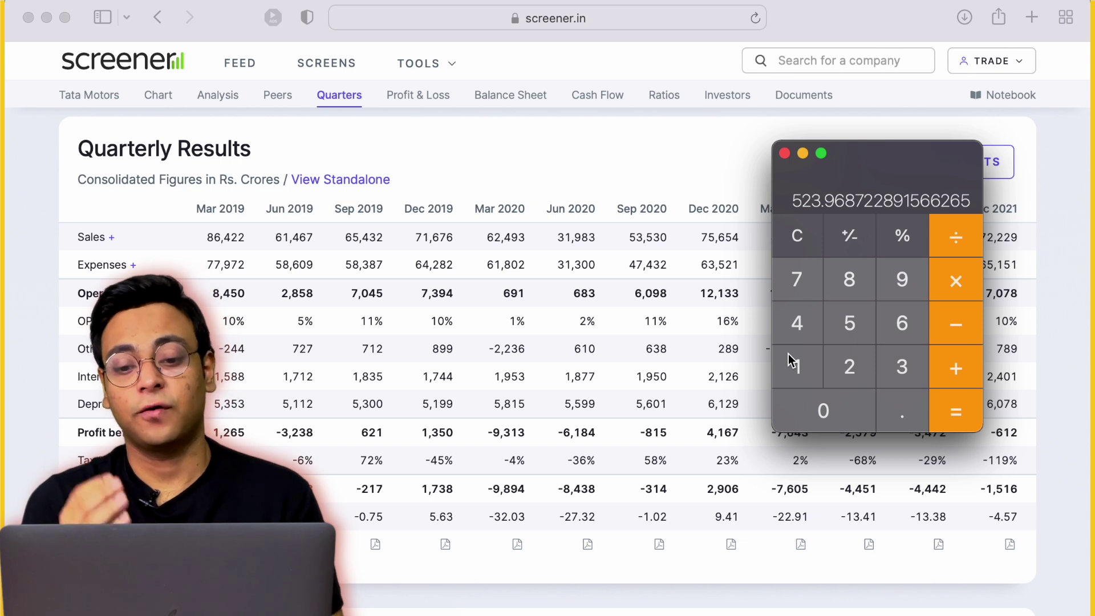
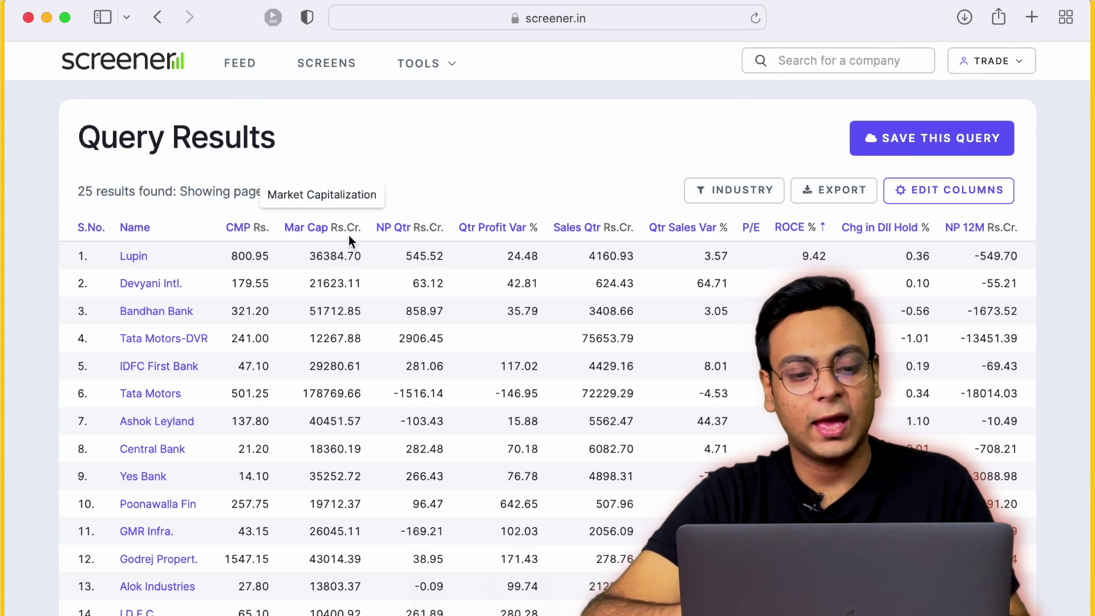
Sort the query results by market capitalization from smallest to largest.
{"action": "left_click", "coordinate": [321, 230]}
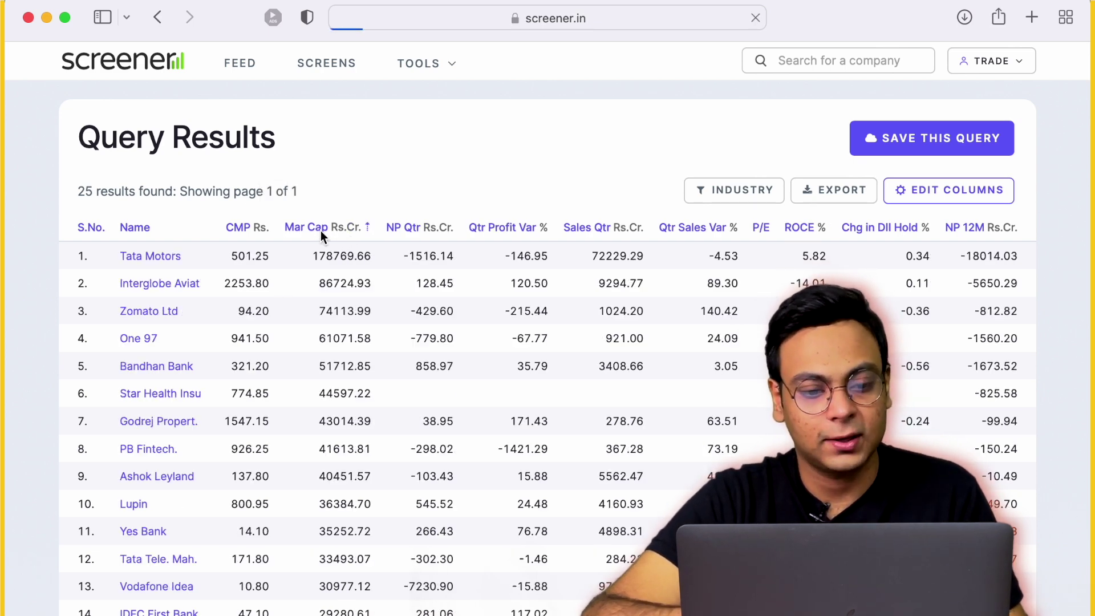
{"action": "left_click", "coordinate": [321, 231]}
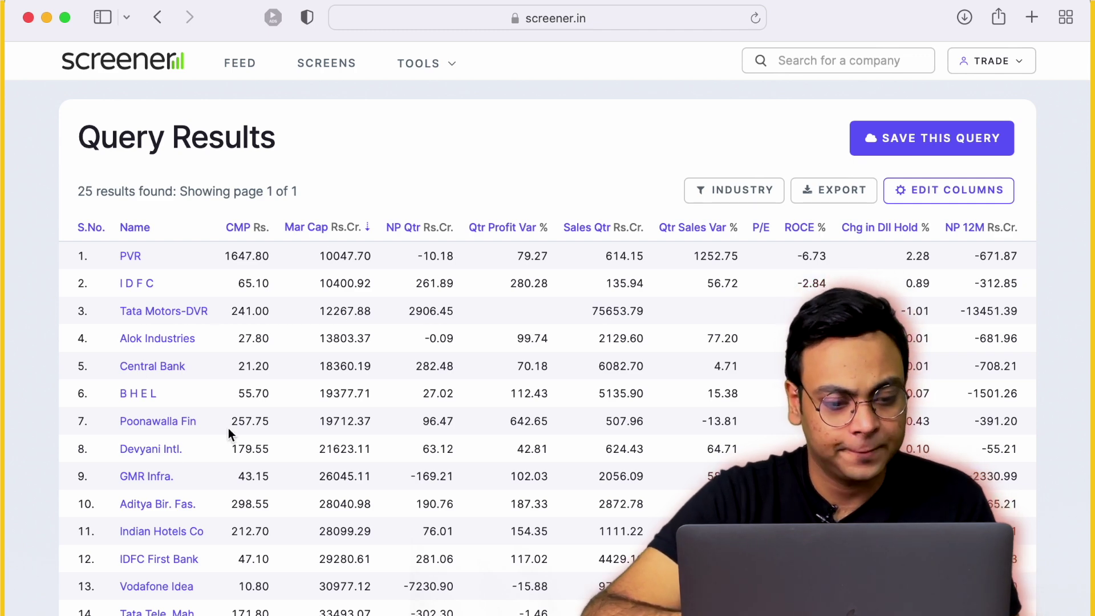
Look through the sorted companies in the query results and open the IDFC page in a new tab.
{"action": "scroll", "coordinate": [229, 431], "scroll_direction": "down", "scroll_amount": 2}
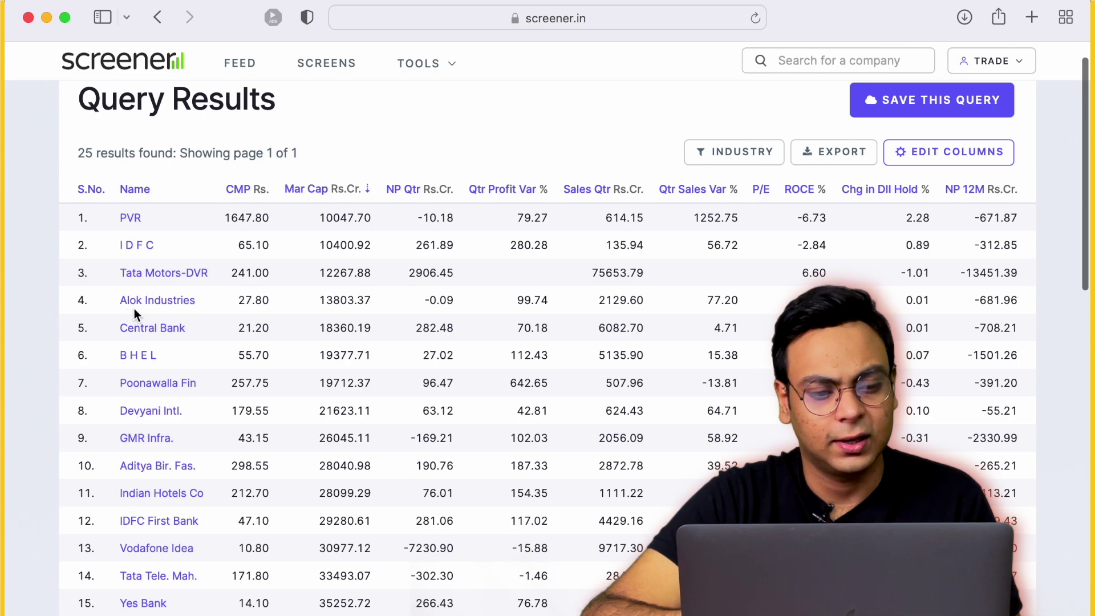
{"action": "scroll", "coordinate": [270, 299], "scroll_direction": "down", "scroll_amount": 2}
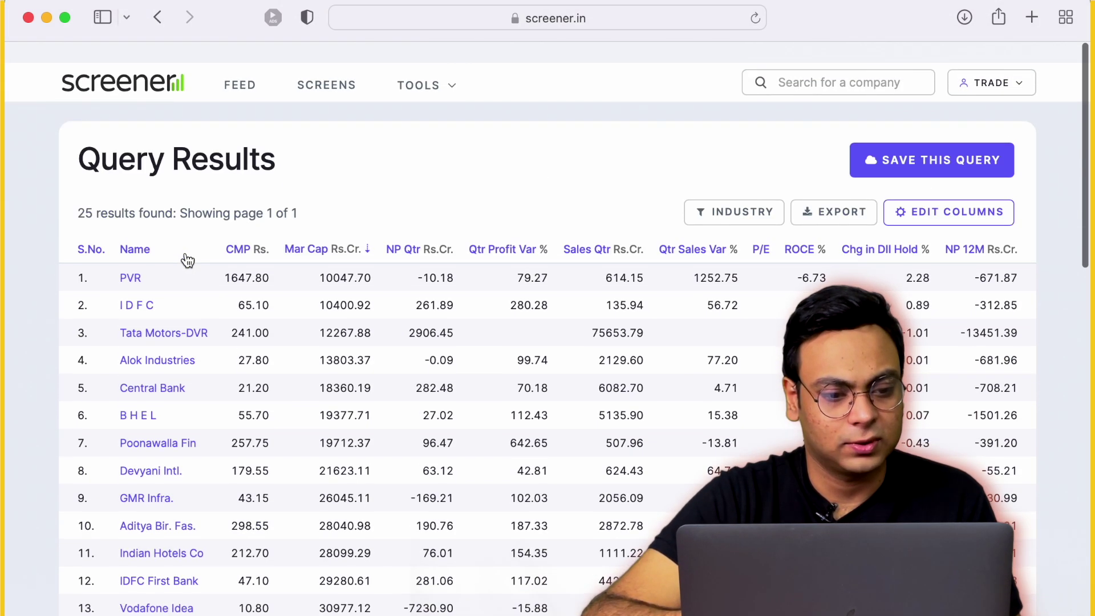
{"action": "scroll", "coordinate": [183, 256], "scroll_direction": "down", "scroll_amount": 1}
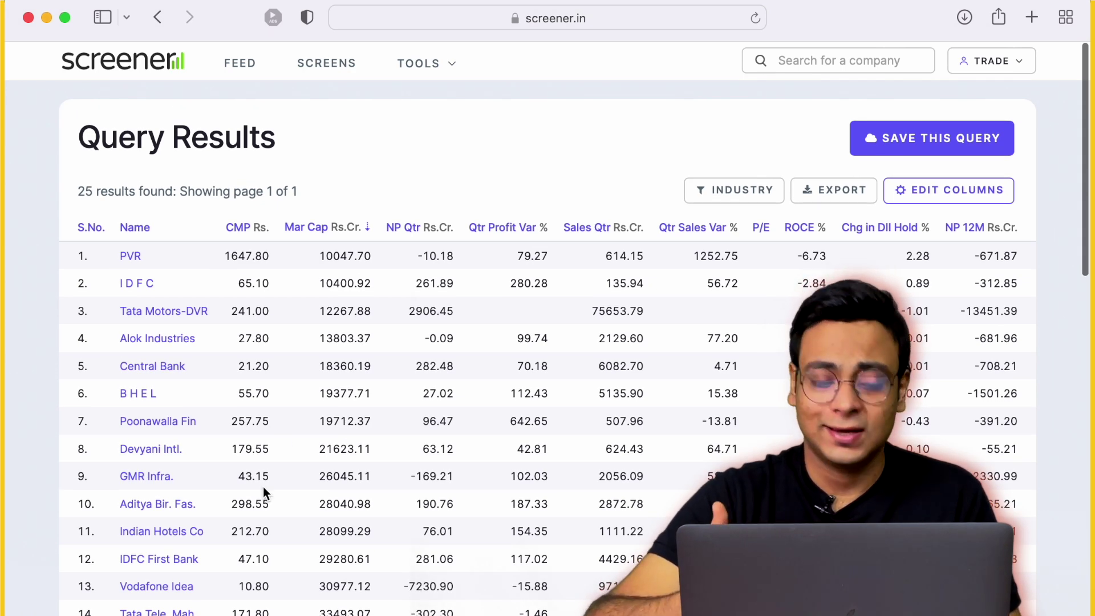
{"action": "scroll", "coordinate": [263, 486], "scroll_direction": "down", "scroll_amount": 3}
{"action": "scroll", "coordinate": [263, 487], "scroll_direction": "up", "scroll_amount": 2}
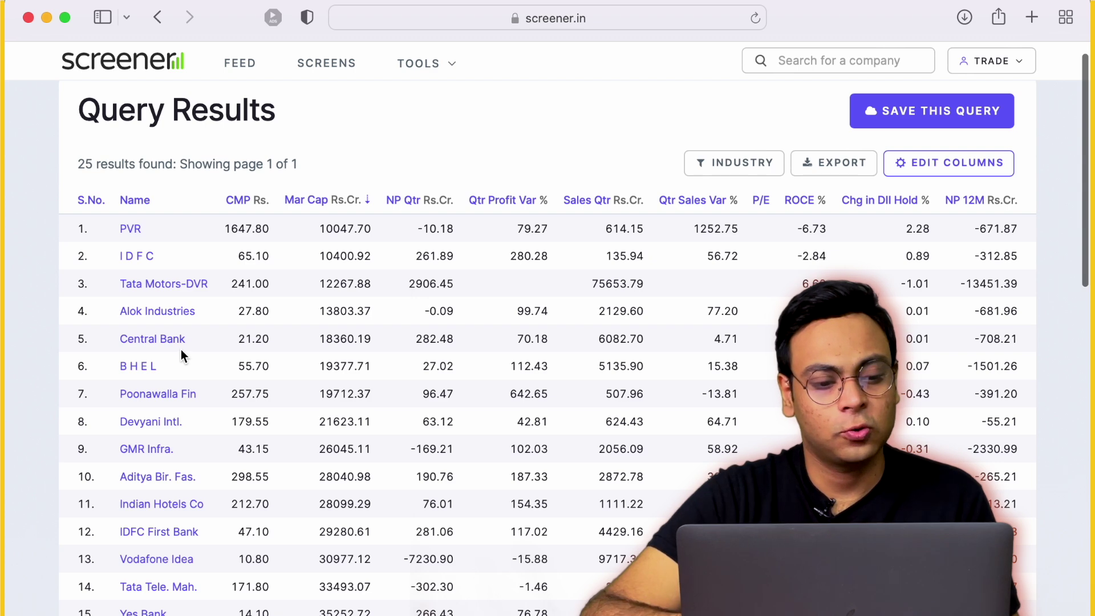
{"action": "left_click", "coordinate": [129, 256]}
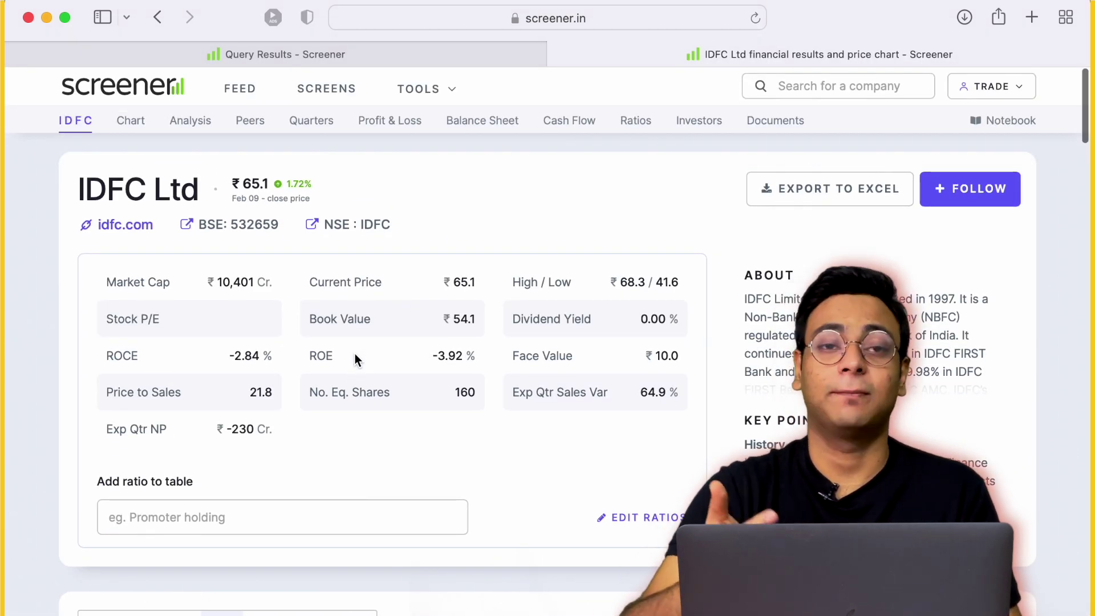
Examine IDFC's annual revenue from Mar 2018 to Mar 2021 in the Profit & Loss table.
{"action": "scroll", "coordinate": [355, 353], "scroll_direction": "down", "scroll_amount": 20}
{"action": "scroll", "coordinate": [355, 358], "scroll_direction": "down", "scroll_amount": 8}
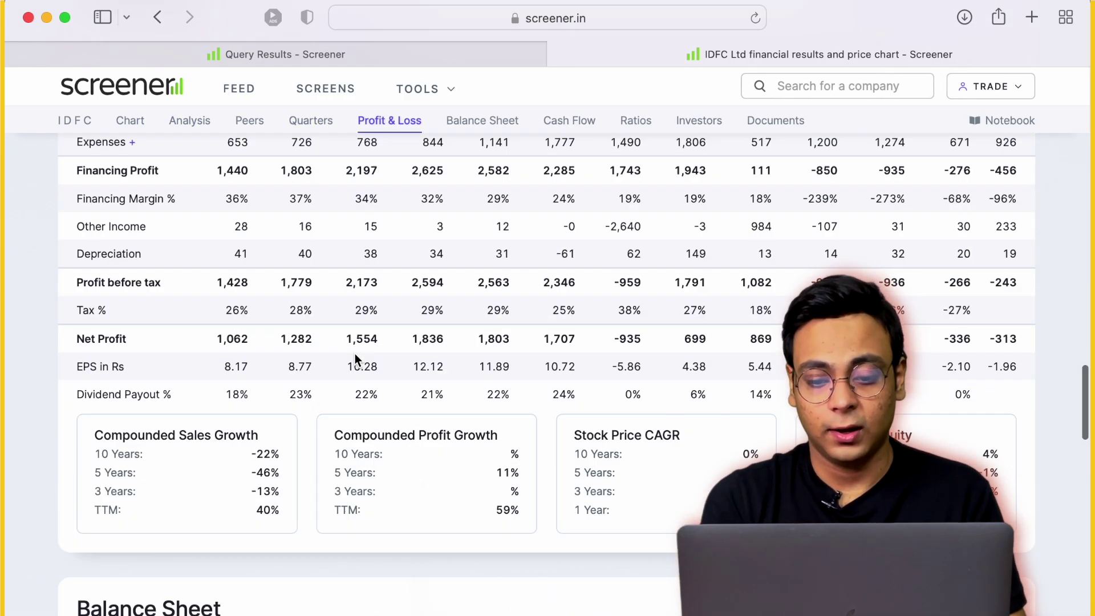
{"action": "scroll", "coordinate": [355, 358], "scroll_direction": "up", "scroll_amount": 3}
{"action": "left_click_drag", "start_coordinate": [755, 237], "coordinate": [972, 237]}
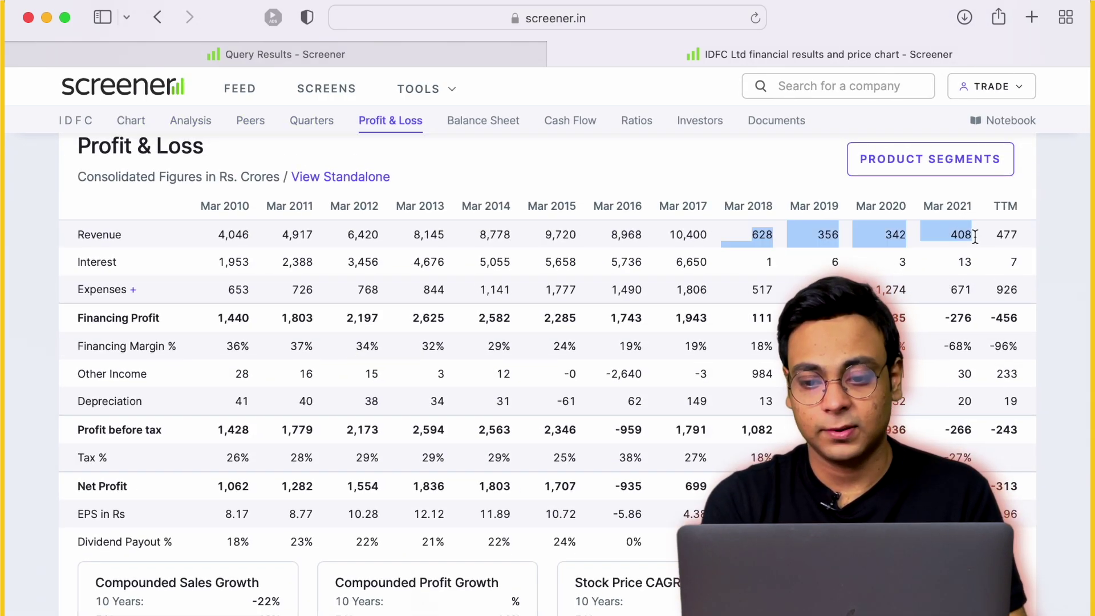
{"action": "left_click", "coordinate": [901, 277]}
{"action": "scroll", "coordinate": [902, 277], "scroll_direction": "up", "scroll_amount": 1}
Return to the IDFC key ratios, switch to the Calculator and clear its previous result.
{"action": "scroll", "coordinate": [901, 277], "scroll_direction": "up", "scroll_amount": 20}
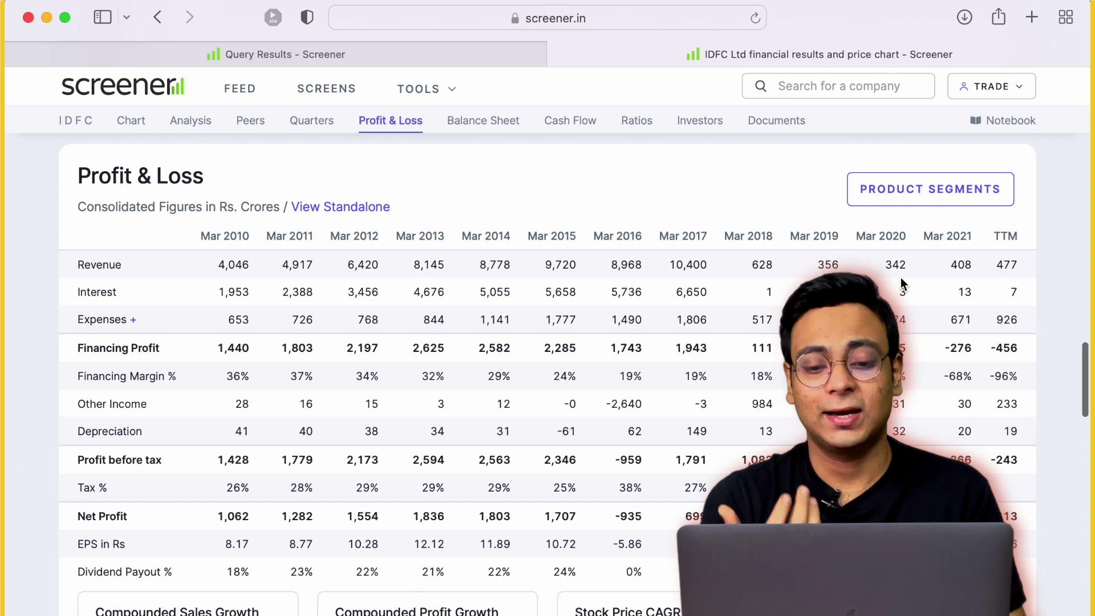
{"action": "key", "text": "super+space"}
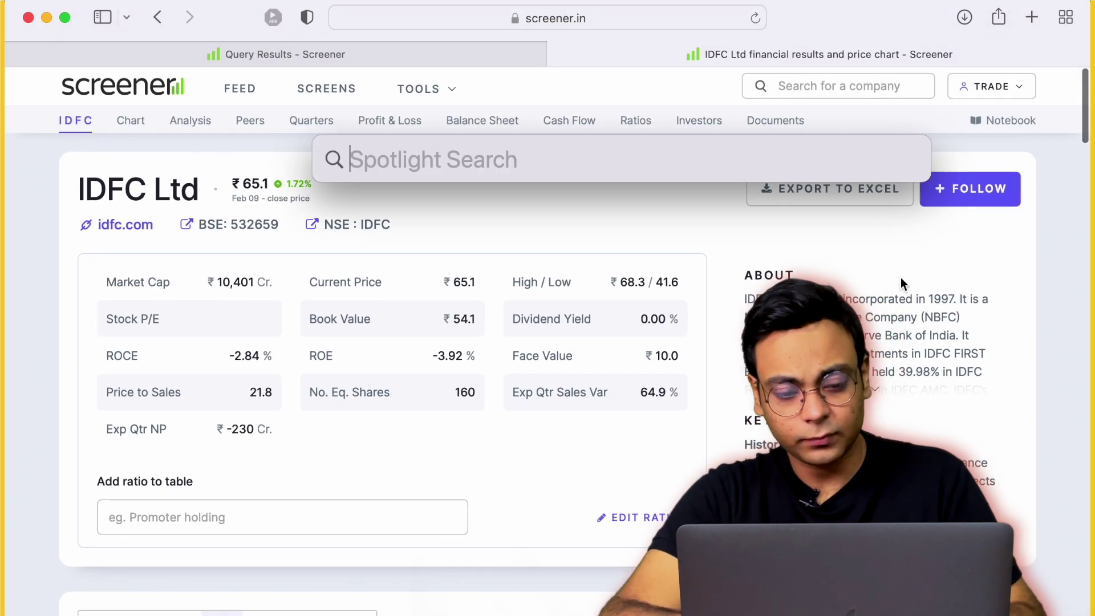
{"action": "type", "text": "calculator"}
{"action": "key", "text": "Return"}
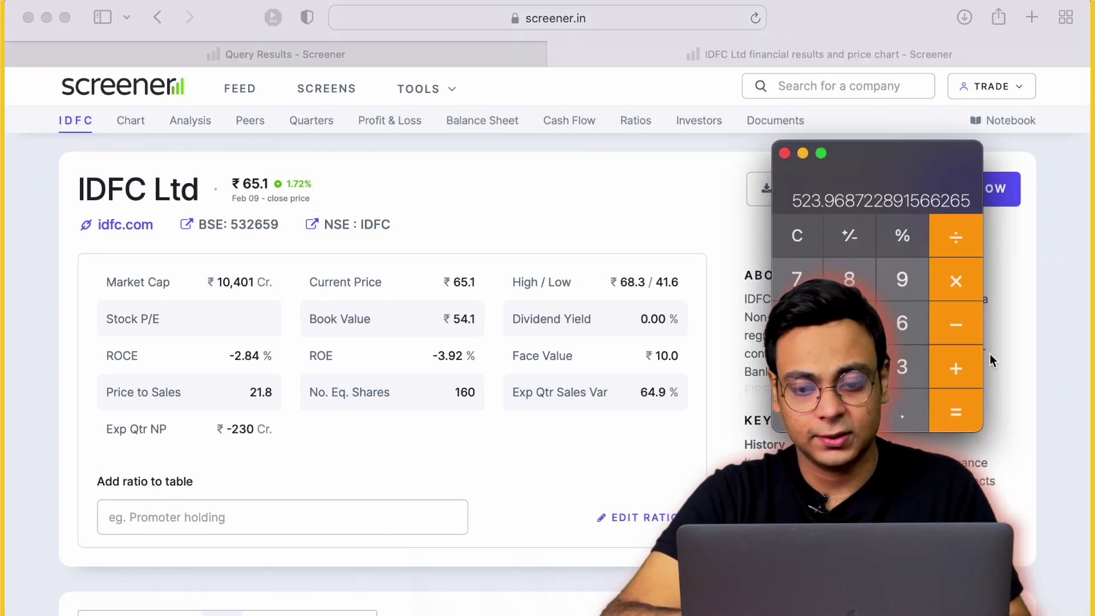
{"action": "left_click", "coordinate": [800, 237]}
Show IDFC's Quarterly Results table and place the Calculator clear of the Jun 2021 and Sep 2021 revenue figures.
{"action": "scroll", "coordinate": [559, 345], "scroll_direction": "down", "scroll_amount": 10}
{"action": "scroll", "coordinate": [560, 348], "scroll_direction": "down", "scroll_amount": 8}
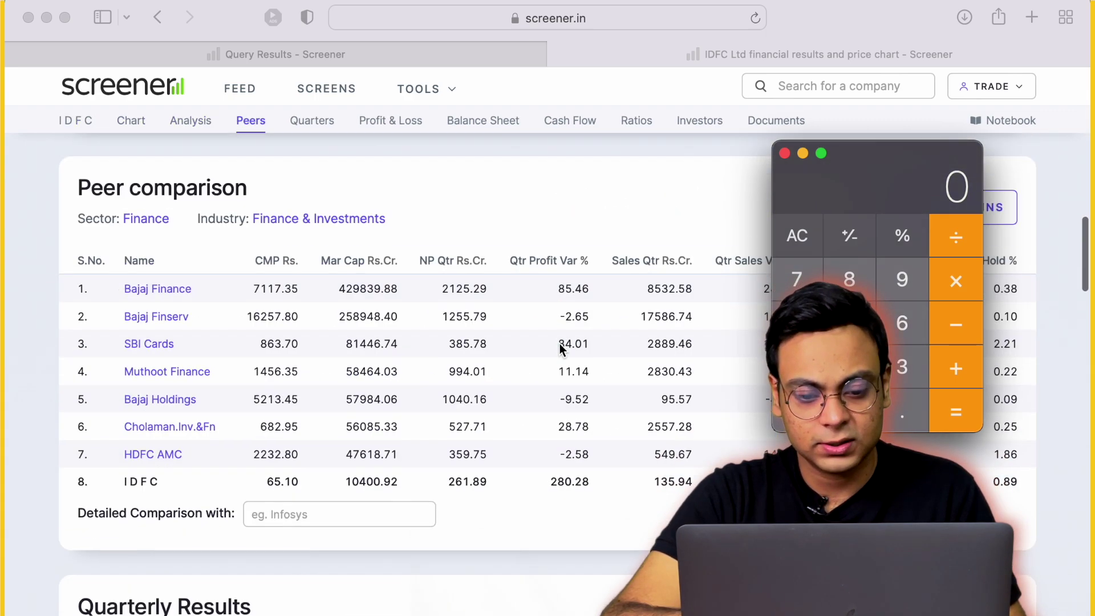
{"action": "left_click_drag", "start_coordinate": [805, 210], "coordinate": [371, 402]}
{"action": "scroll", "coordinate": [751, 366], "scroll_direction": "up", "scroll_amount": 3}
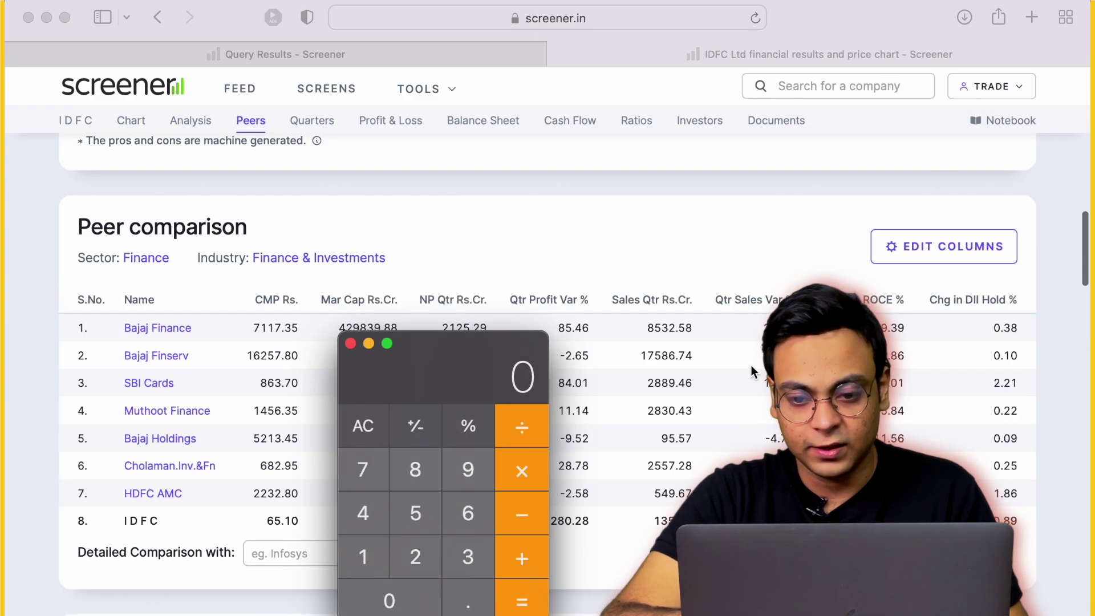
{"action": "scroll", "coordinate": [751, 366], "scroll_direction": "down", "scroll_amount": 10}
{"action": "scroll", "coordinate": [751, 365], "scroll_direction": "up", "scroll_amount": 2}
{"action": "scroll", "coordinate": [944, 289], "scroll_direction": "down", "scroll_amount": 1}
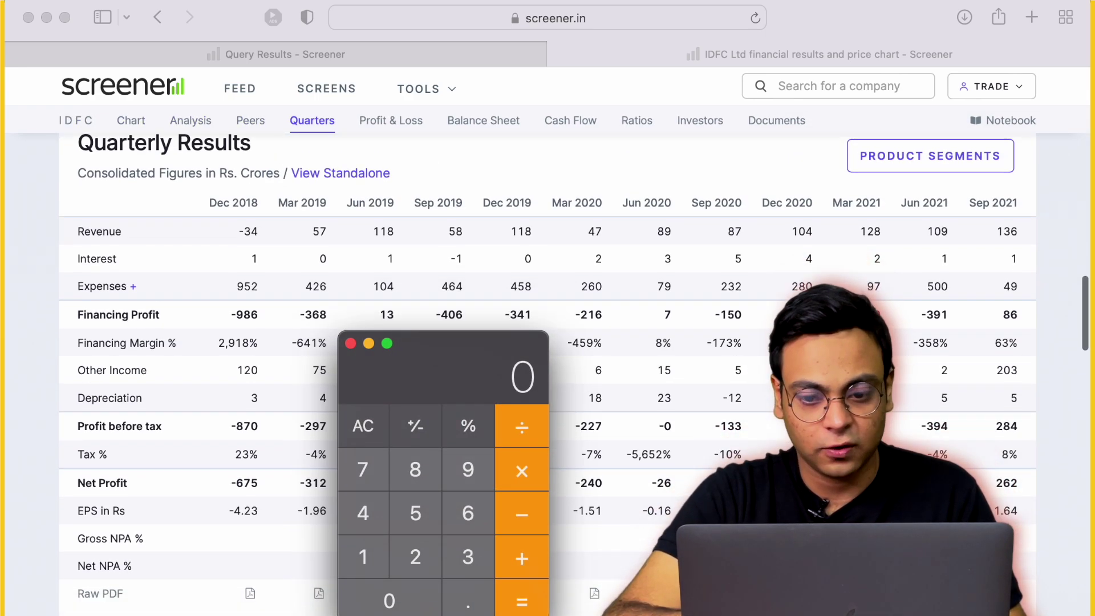
{"action": "scroll", "coordinate": [944, 290], "scroll_direction": "up", "scroll_amount": 2}
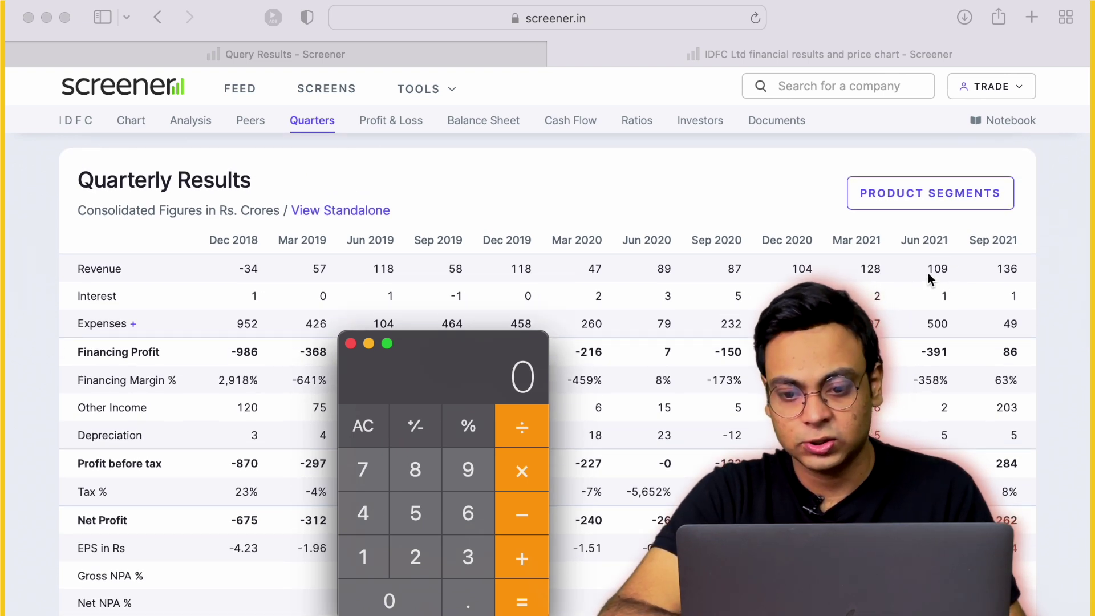
{"action": "scroll", "coordinate": [928, 272], "scroll_direction": "up", "scroll_amount": 1}
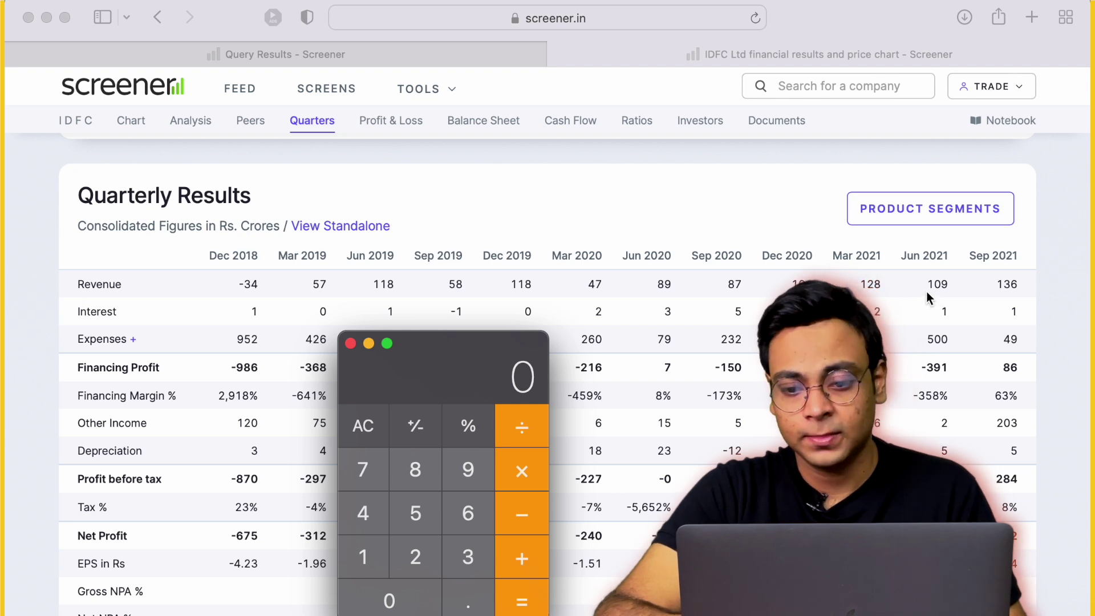
Add IDFC's Jun 2021 and Sep 2021 quarterly revenues, 109 + 136, in the Calculator.
{"action": "left_click", "coordinate": [362, 556]}
{"action": "left_click", "coordinate": [484, 475]}
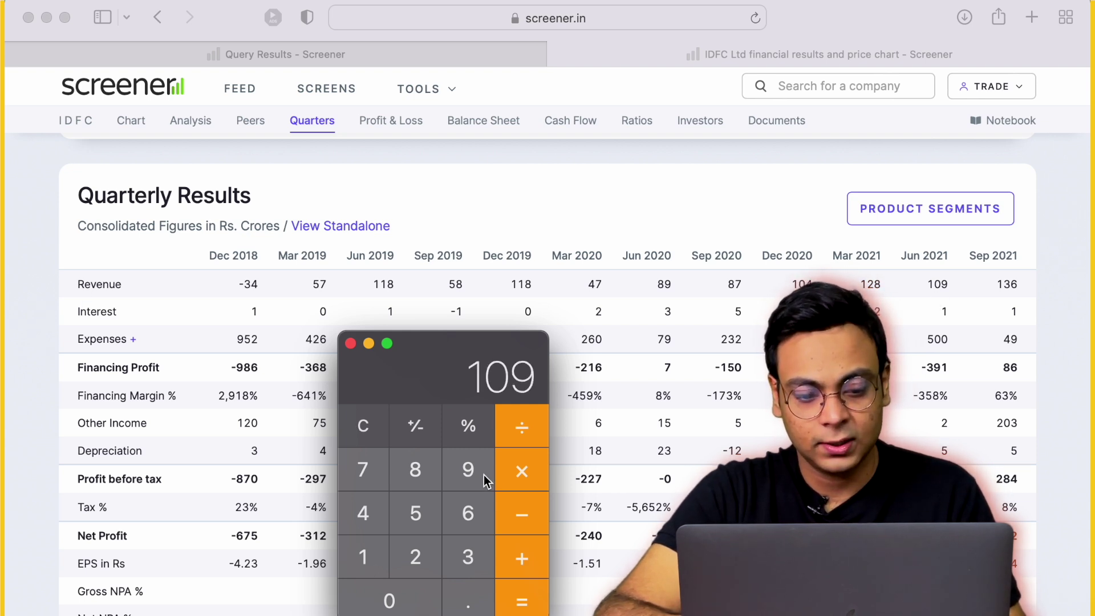
{"action": "left_click", "coordinate": [522, 558]}
{"action": "left_click", "coordinate": [362, 567]}
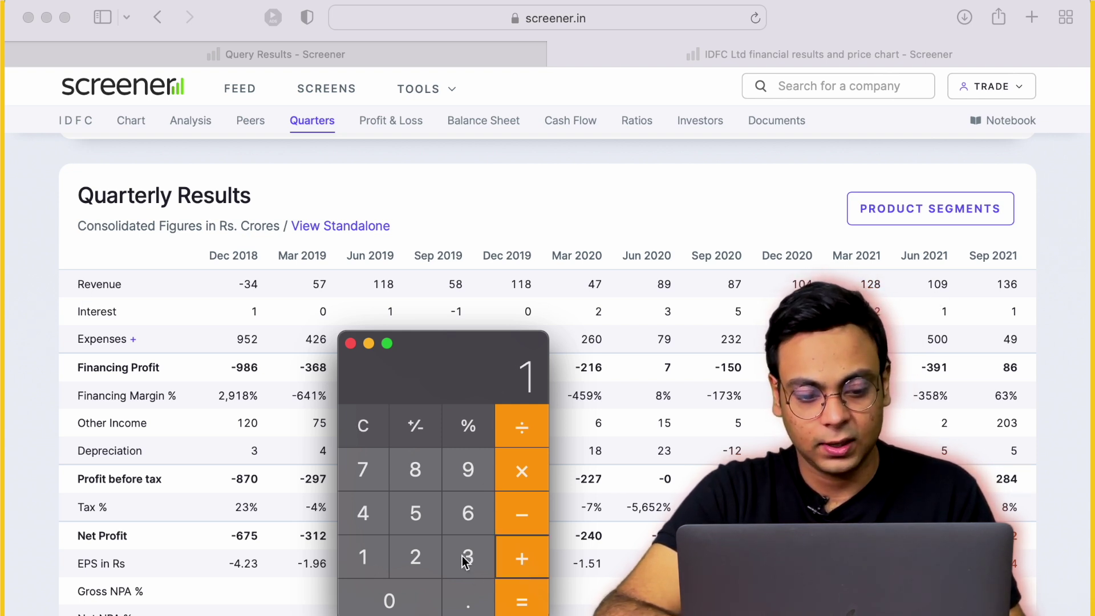
{"action": "left_click", "coordinate": [464, 532]}
{"action": "left_click", "coordinate": [522, 602]}
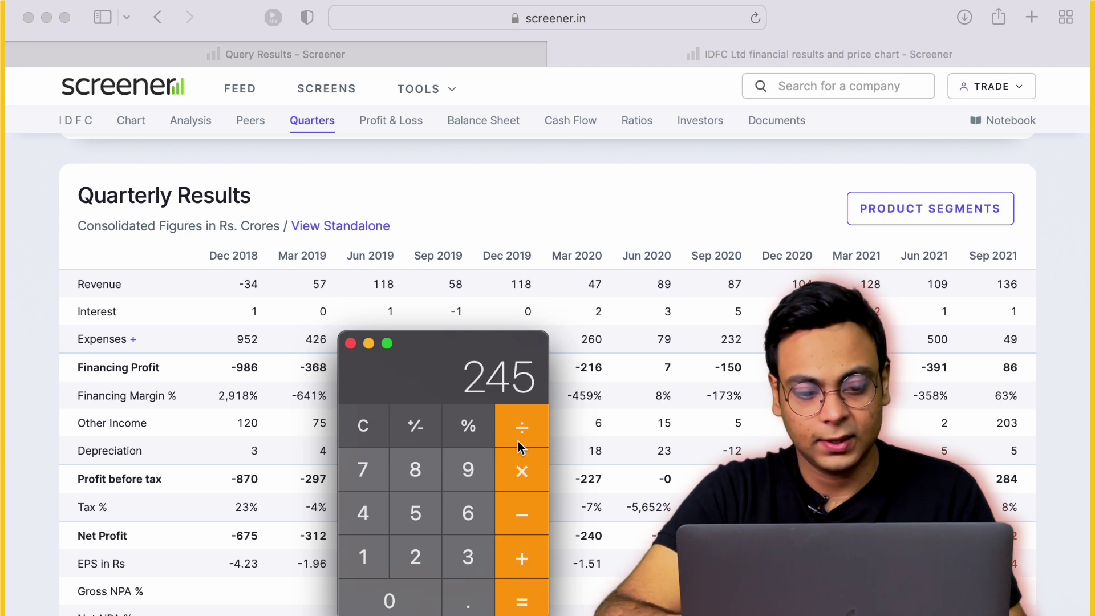
Average the two quarters by dividing the sum by 2, and multiply by 4 to annualise the sales.
{"action": "left_click", "coordinate": [505, 442]}
{"action": "left_click", "coordinate": [406, 562]}
{"action": "left_click", "coordinate": [515, 604]}
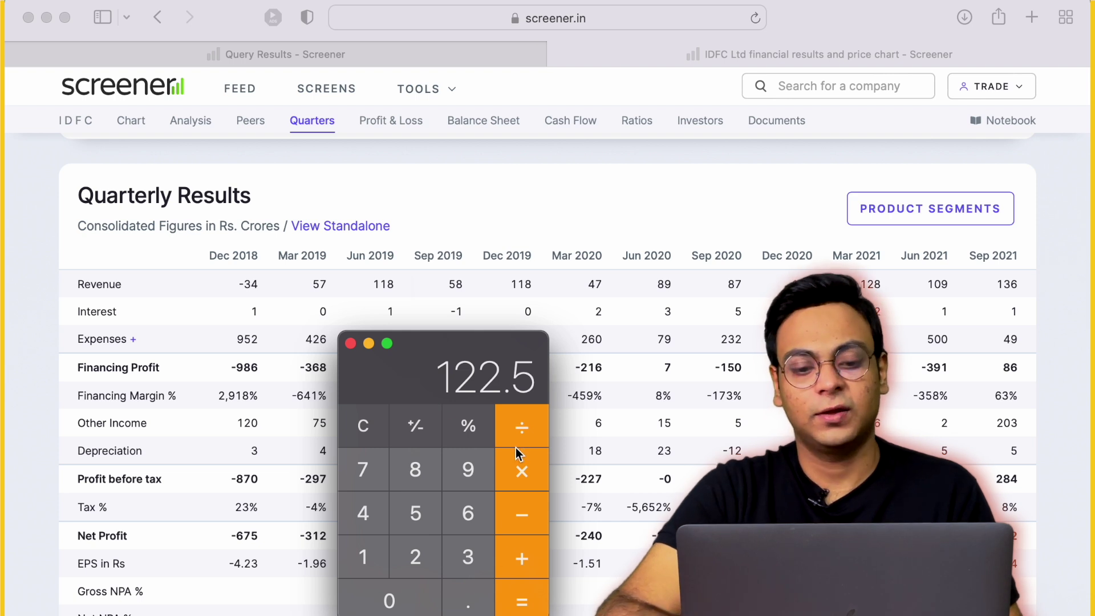
{"action": "left_click", "coordinate": [520, 472]}
{"action": "left_click", "coordinate": [368, 513]}
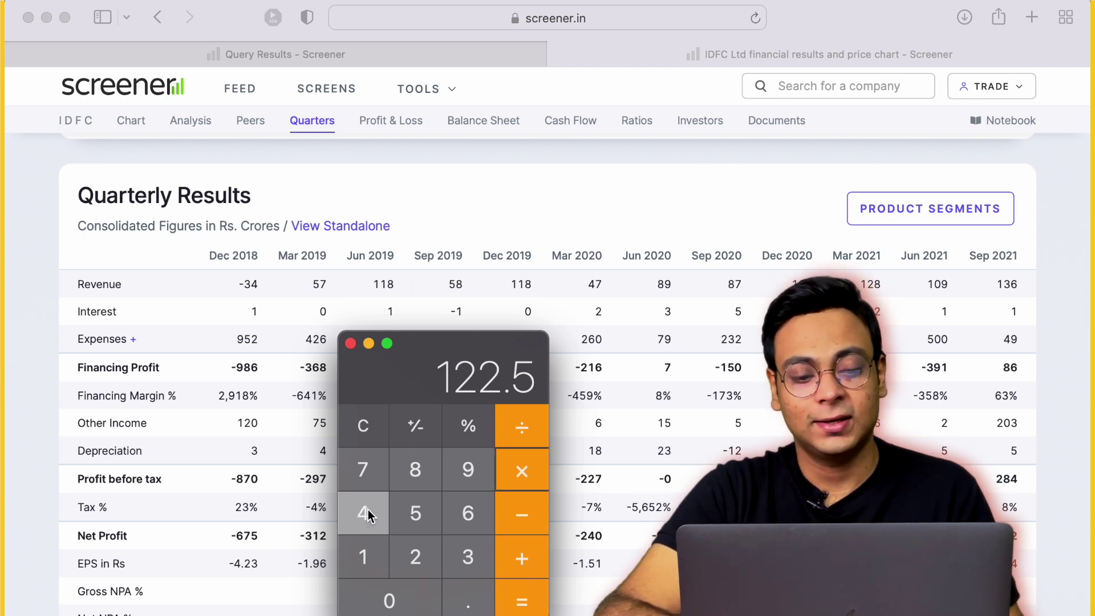
{"action": "left_click", "coordinate": [519, 603]}
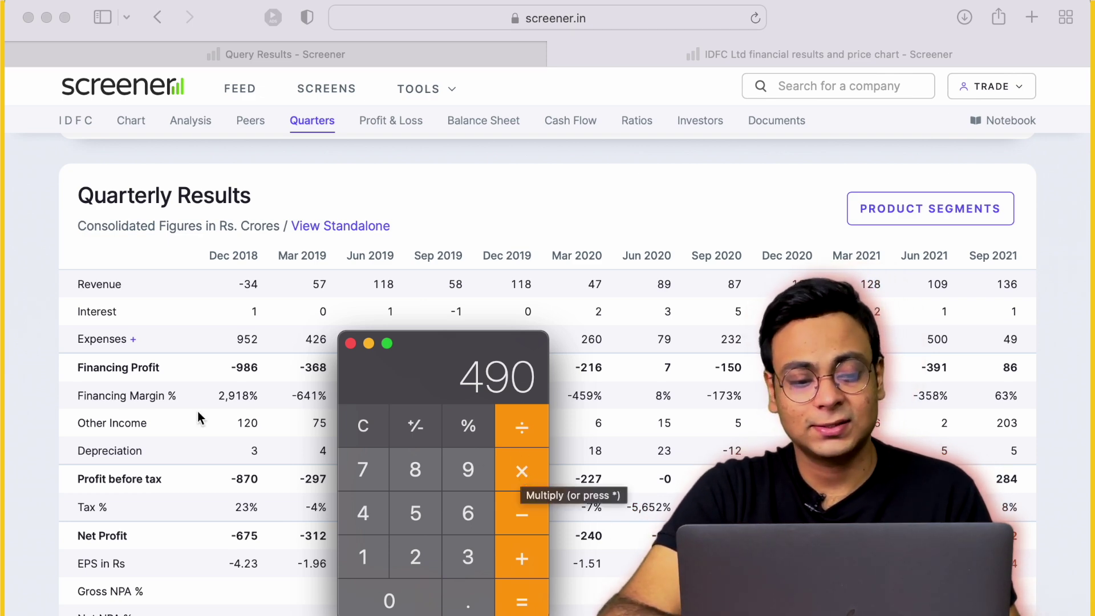
Review annual revenue in the Profit & Loss table, then bring the Calculator back and multiply the annualised sales by 1.05.
{"action": "scroll", "coordinate": [197, 412], "scroll_direction": "down", "scroll_amount": 10}
{"action": "left_click", "coordinate": [190, 353]}
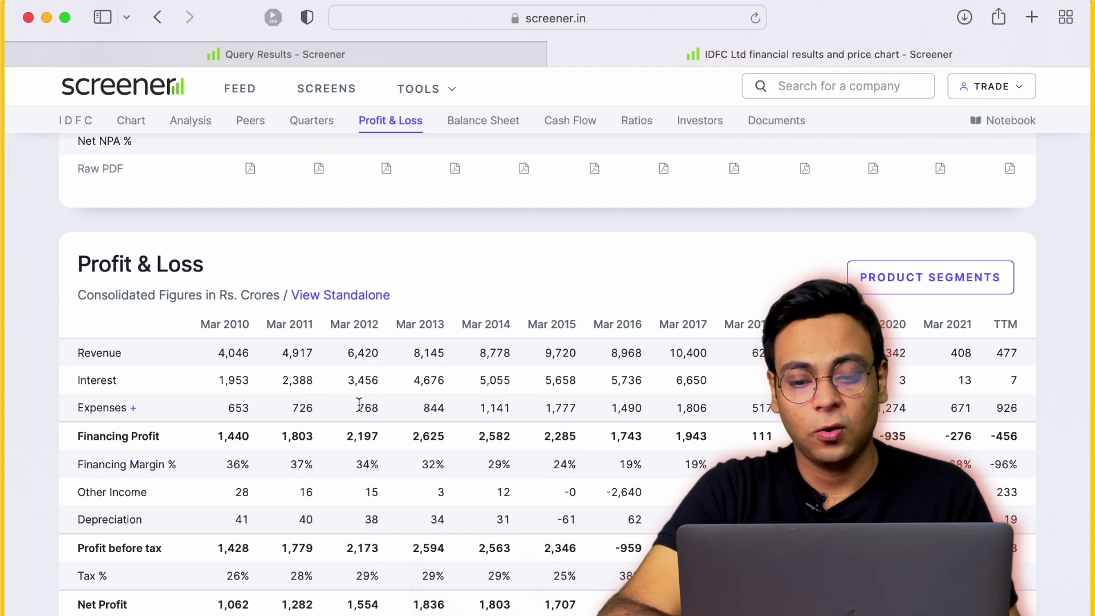
{"action": "scroll", "coordinate": [358, 405], "scroll_direction": "down", "scroll_amount": 1}
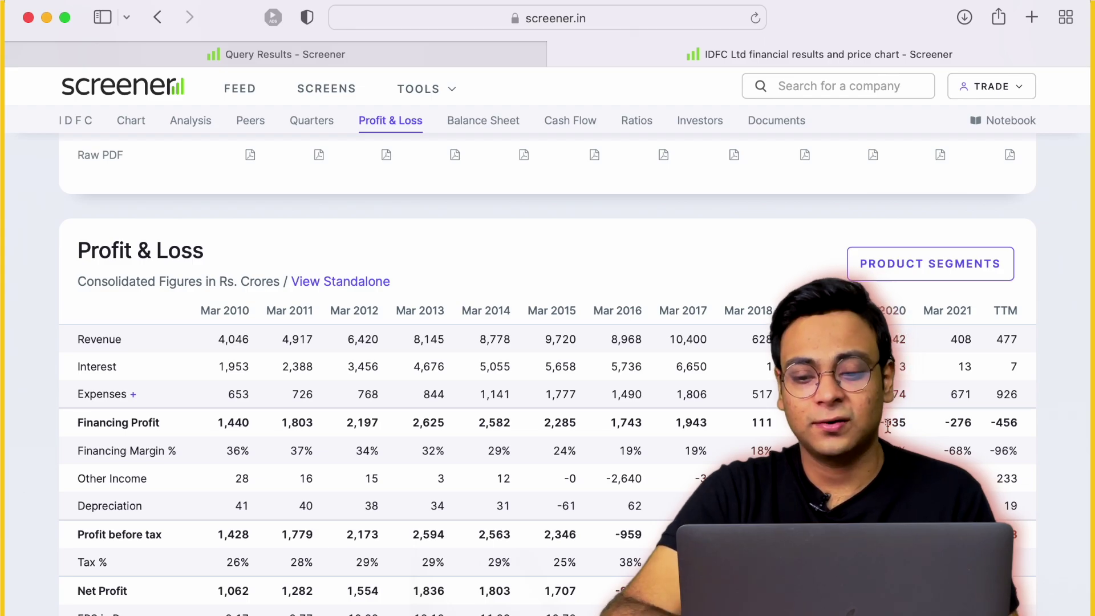
{"action": "key", "text": "ctrl+Up"}
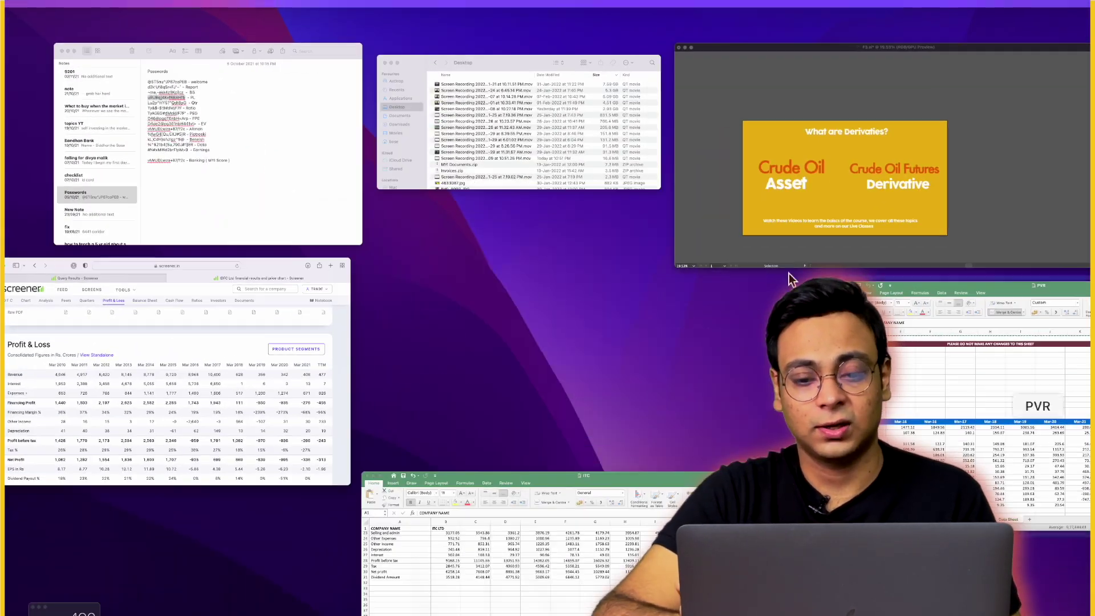
{"action": "key", "text": "ctrl+Up"}
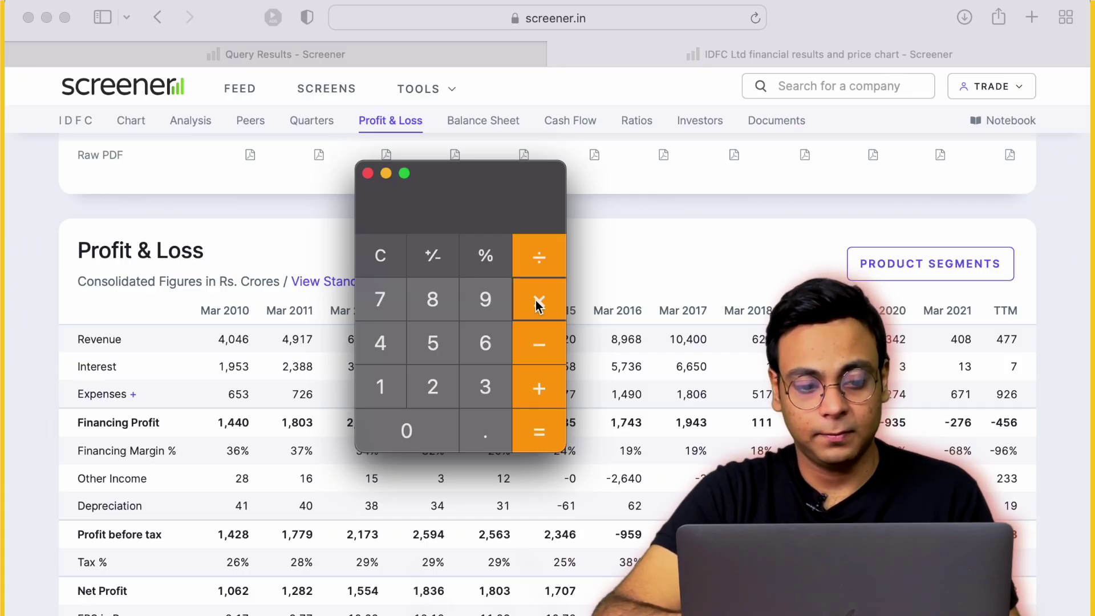
{"action": "left_click", "coordinate": [386, 392]}
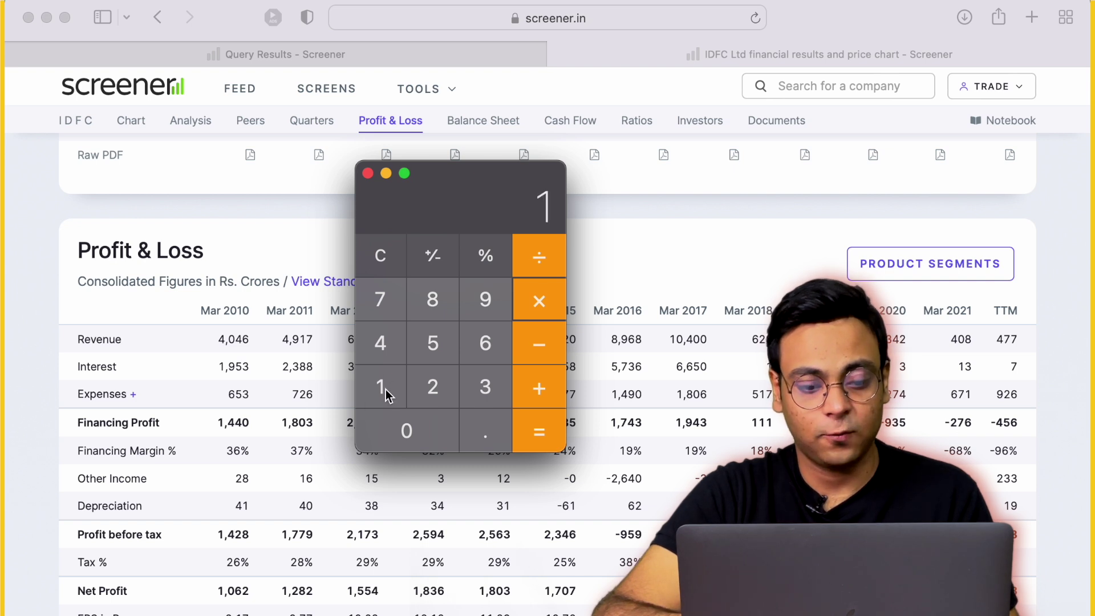
{"action": "left_click", "coordinate": [491, 433]}
{"action": "left_click", "coordinate": [445, 431]}
{"action": "left_click", "coordinate": [447, 344]}
{"action": "left_click", "coordinate": [537, 440]}
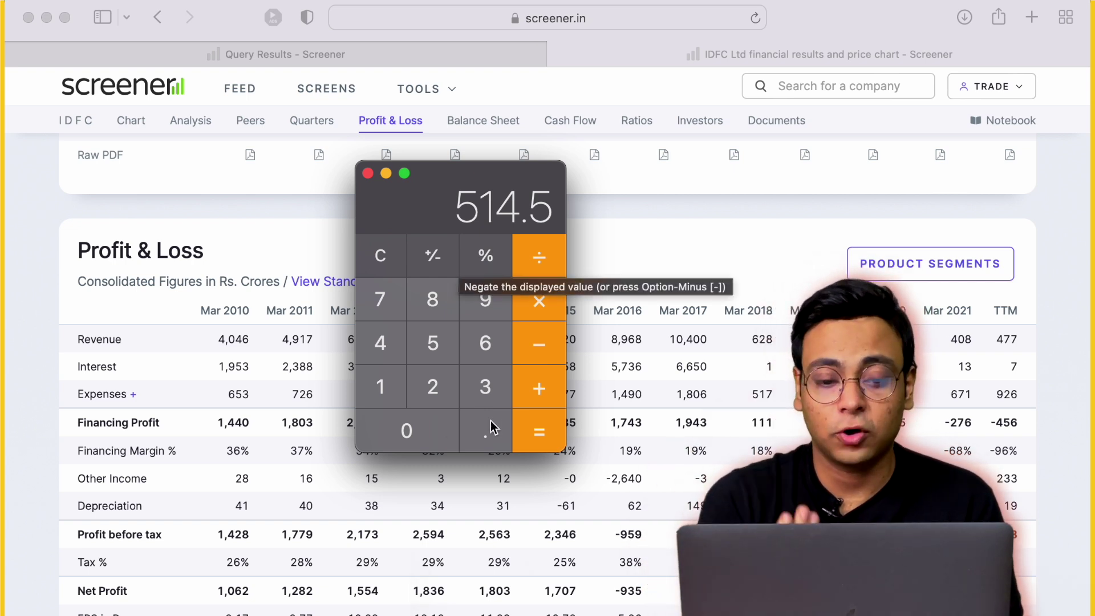
Multiply the projected annual sales by IDFC's Price to Sales ratio of 21.8, keeping the key ratios in view beside the Calculator.
{"action": "left_click", "coordinate": [539, 303]}
{"action": "scroll", "coordinate": [299, 337], "scroll_direction": "up", "scroll_amount": 15}
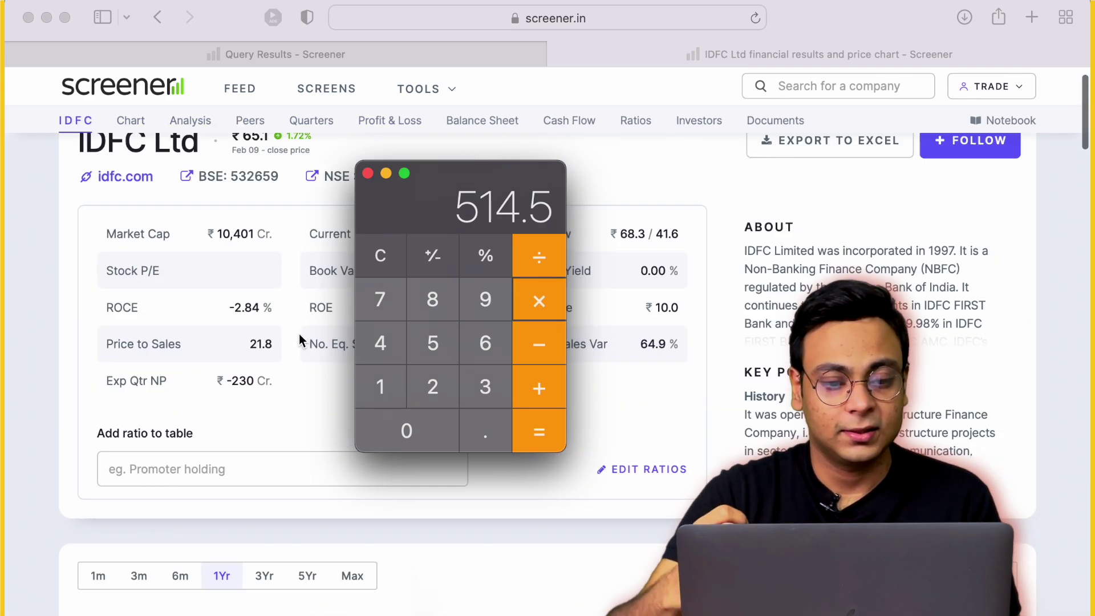
{"action": "scroll", "coordinate": [299, 339], "scroll_direction": "up", "scroll_amount": 2}
{"action": "left_click_drag", "start_coordinate": [441, 180], "coordinate": [741, 176]}
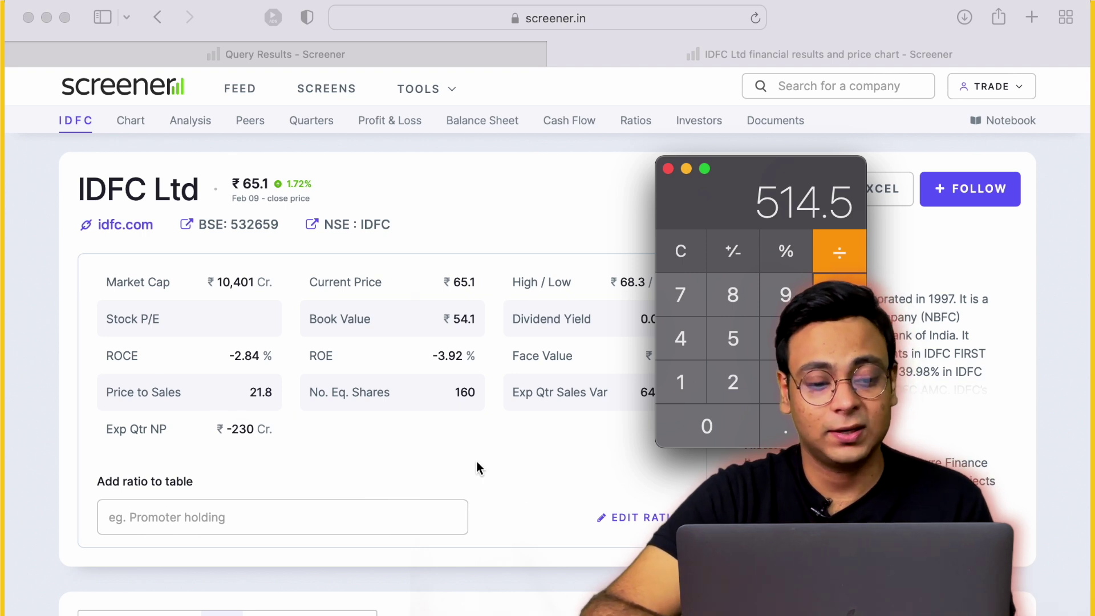
{"action": "left_click", "coordinate": [735, 389]}
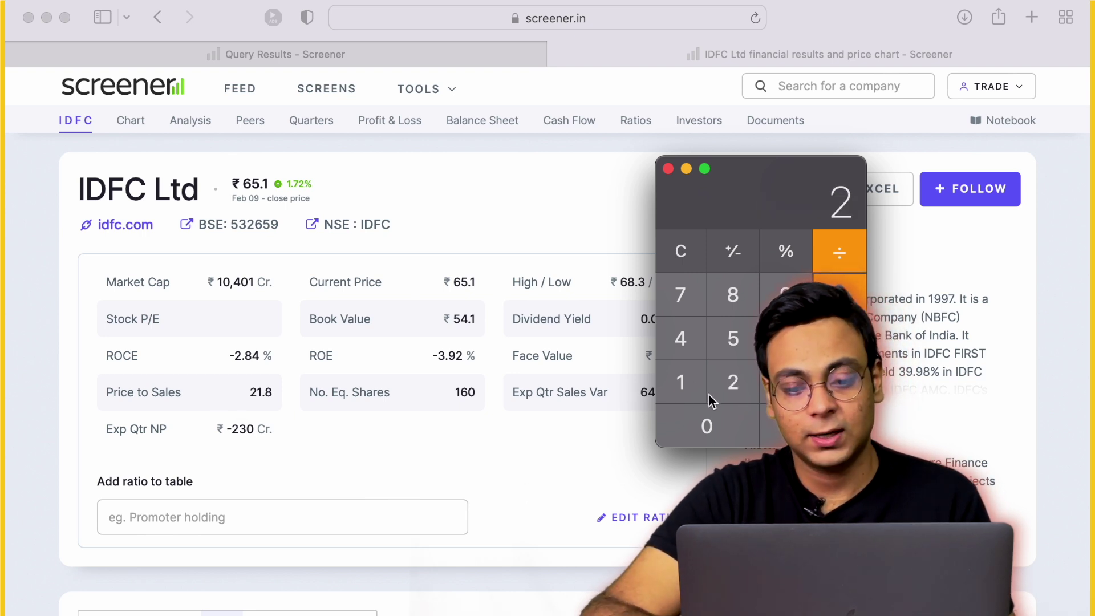
{"action": "left_click", "coordinate": [685, 384]}
{"action": "left_click", "coordinate": [787, 426]}
{"action": "left_click", "coordinate": [733, 298]}
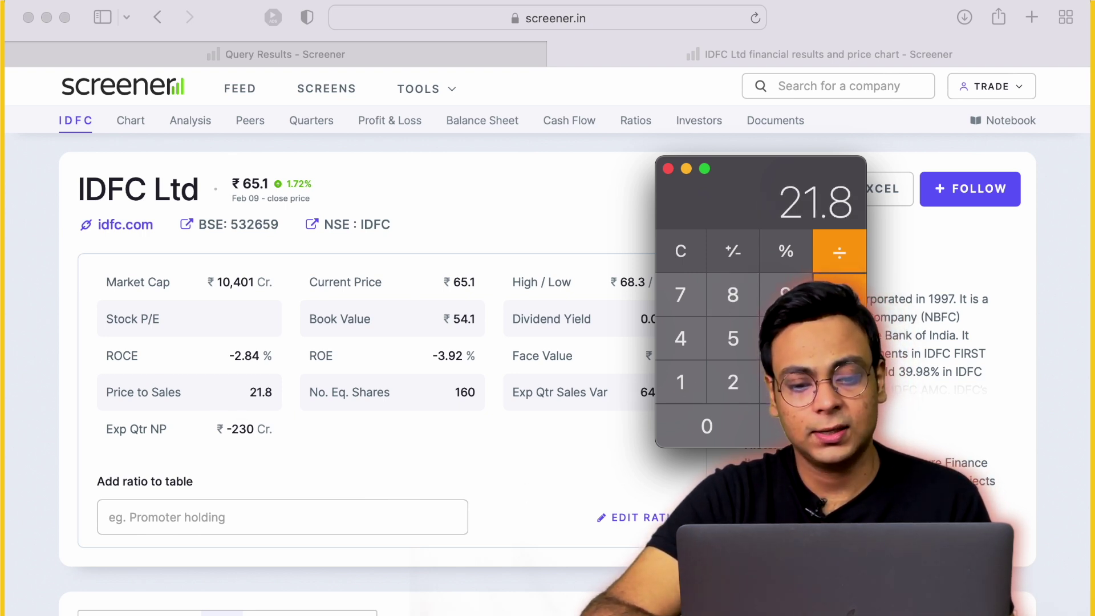
{"action": "left_click", "coordinate": [840, 427]}
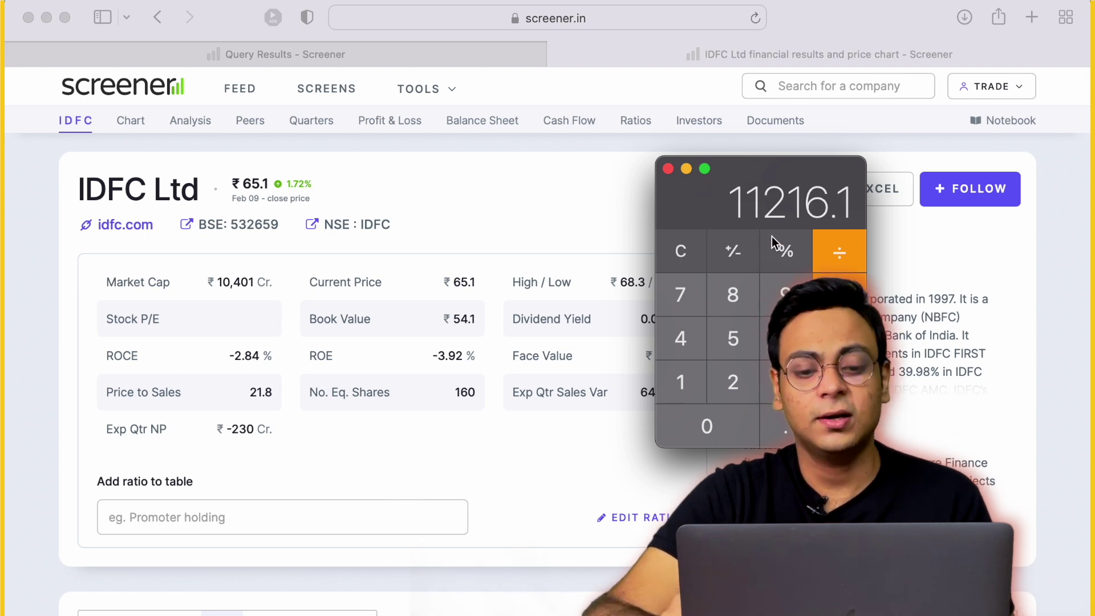
Uncover the key ratios and divide the estimated market value by the 160 equity shares to get the share price.
{"action": "left_click_drag", "start_coordinate": [773, 240], "coordinate": [950, 240]}
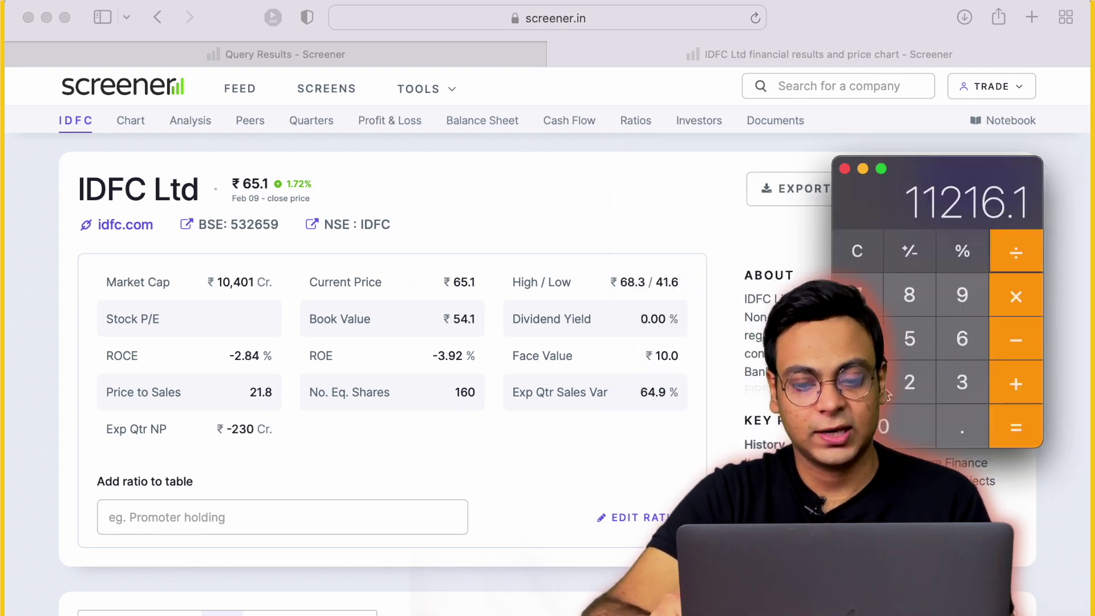
{"action": "left_click", "coordinate": [858, 382]}
{"action": "left_click", "coordinate": [963, 341]}
{"action": "left_click", "coordinate": [861, 426]}
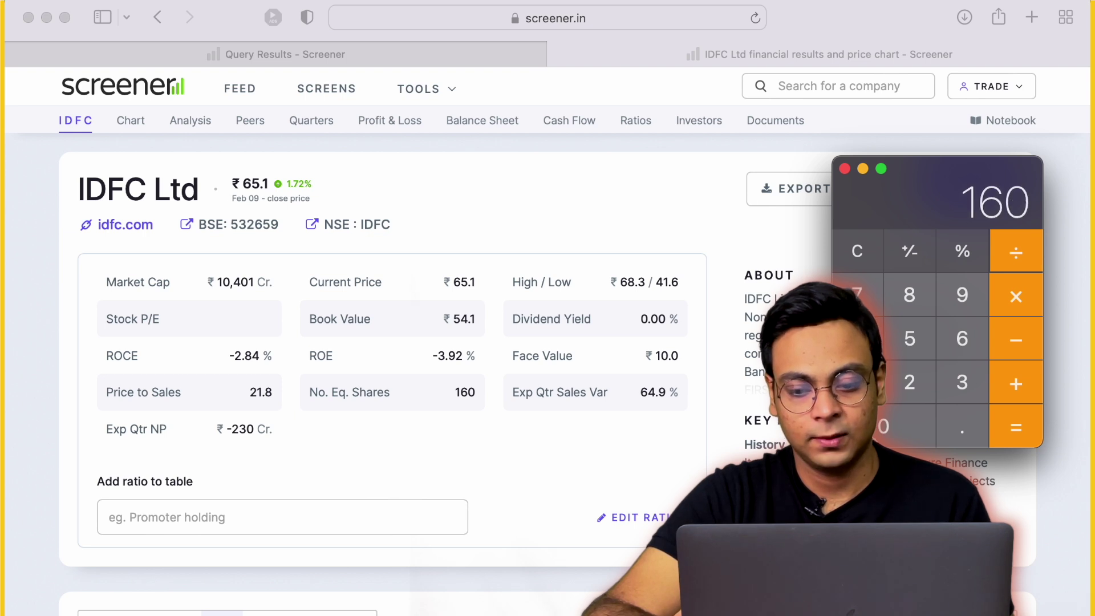
{"action": "left_click", "coordinate": [1036, 422]}
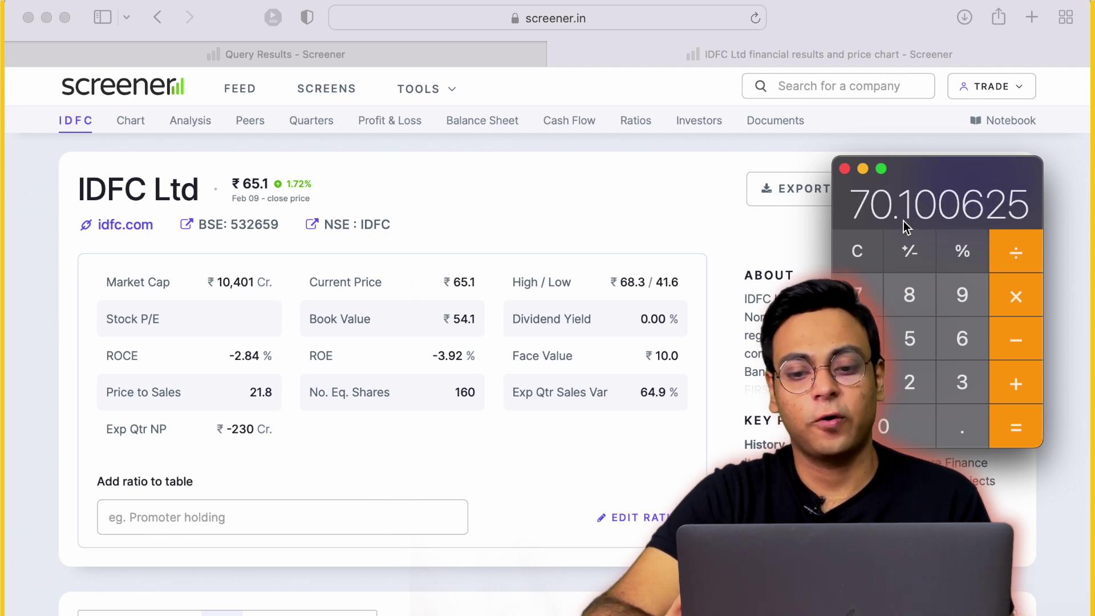
Compare IDFC's one-year price chart and latest price with the revenue and profit figures in the Quarterly Results table.
{"action": "left_click", "coordinate": [630, 324]}
{"action": "scroll", "coordinate": [630, 324], "scroll_direction": "down", "scroll_amount": 2}
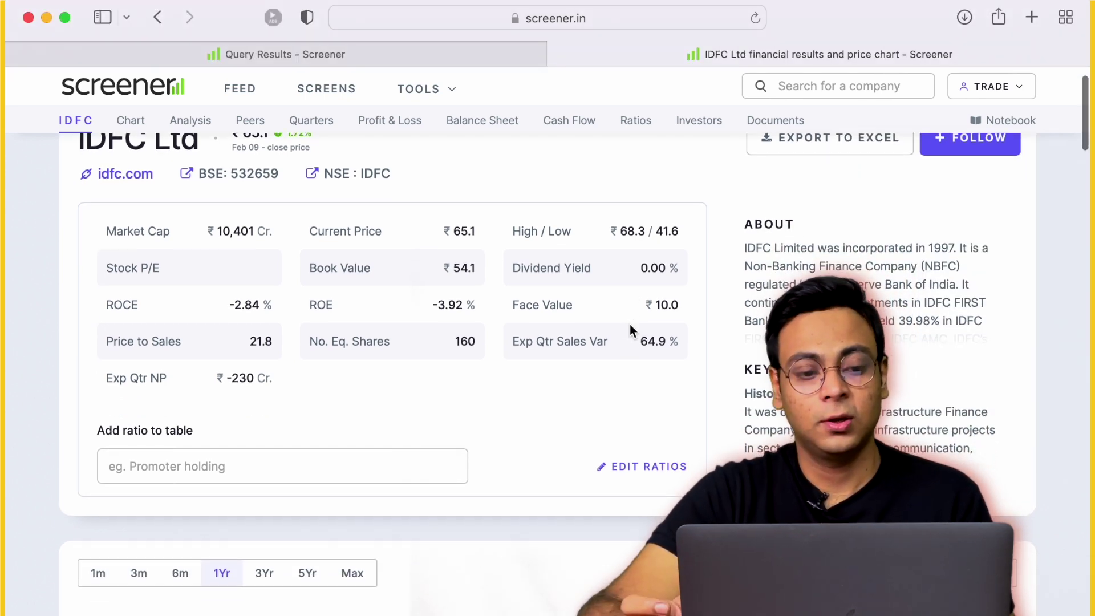
{"action": "scroll", "coordinate": [622, 174], "scroll_direction": "down", "scroll_amount": 10}
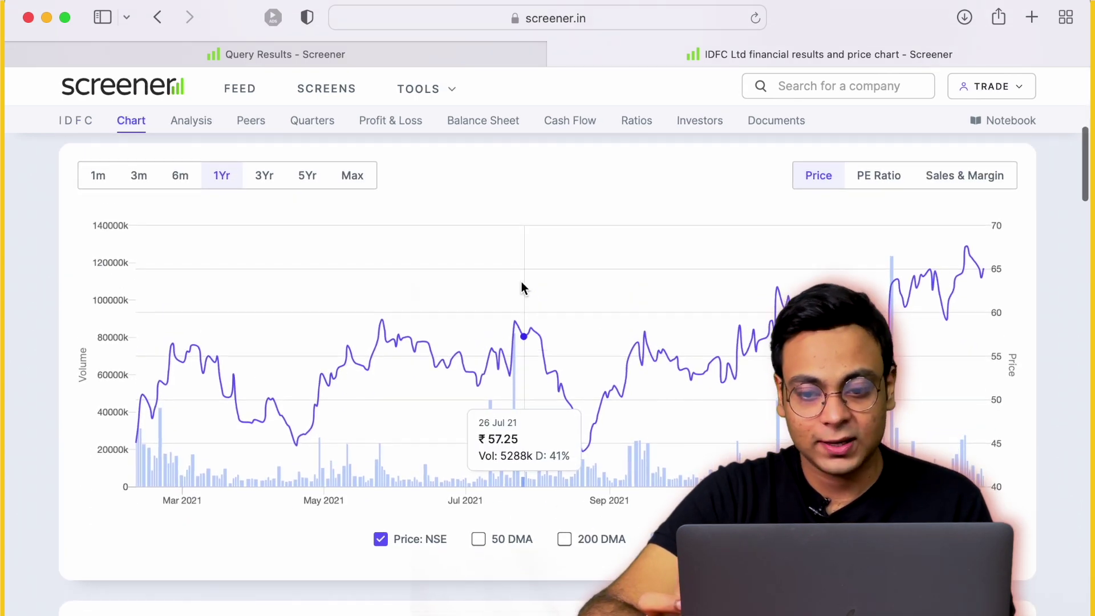
{"action": "scroll", "coordinate": [523, 288], "scroll_direction": "up", "scroll_amount": 1}
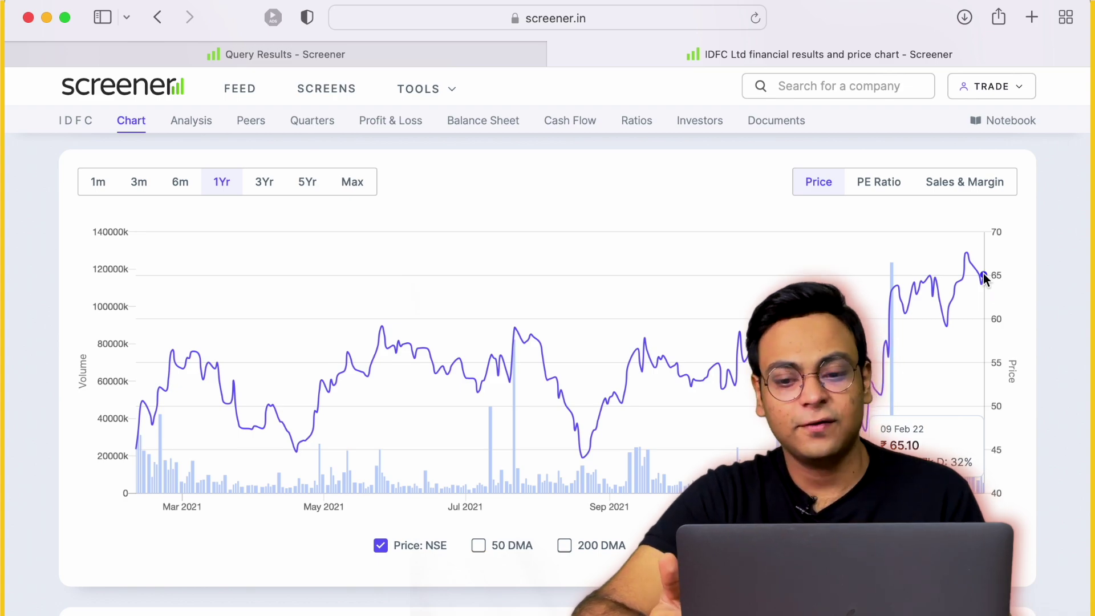
{"action": "scroll", "coordinate": [985, 280], "scroll_direction": "down", "scroll_amount": 15}
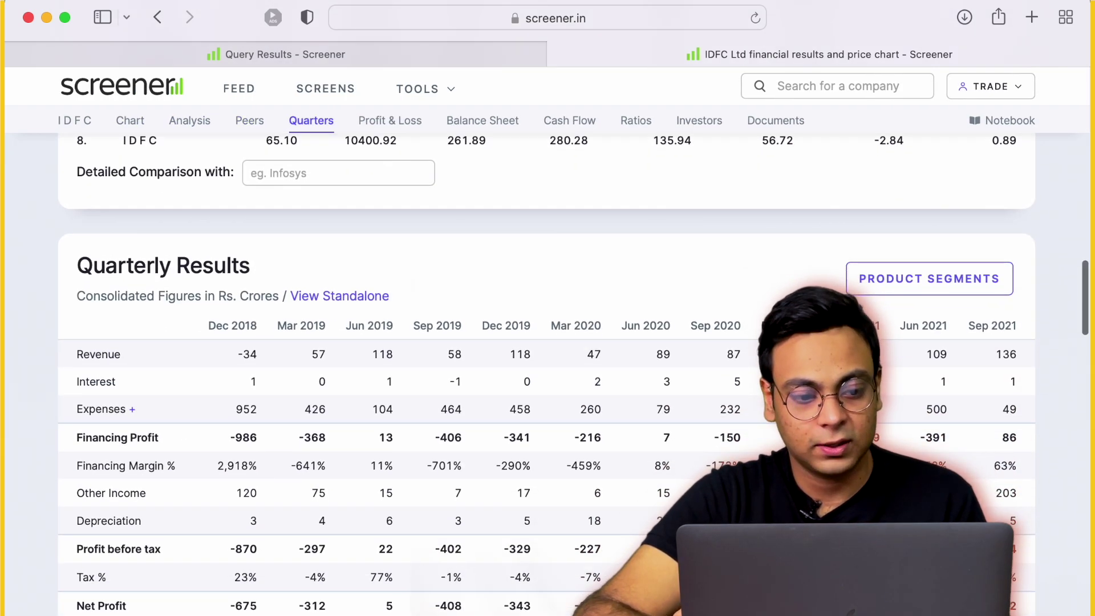
{"action": "scroll", "coordinate": [989, 293], "scroll_direction": "down", "scroll_amount": 2}
{"action": "scroll", "coordinate": [988, 293], "scroll_direction": "up", "scroll_amount": 15}
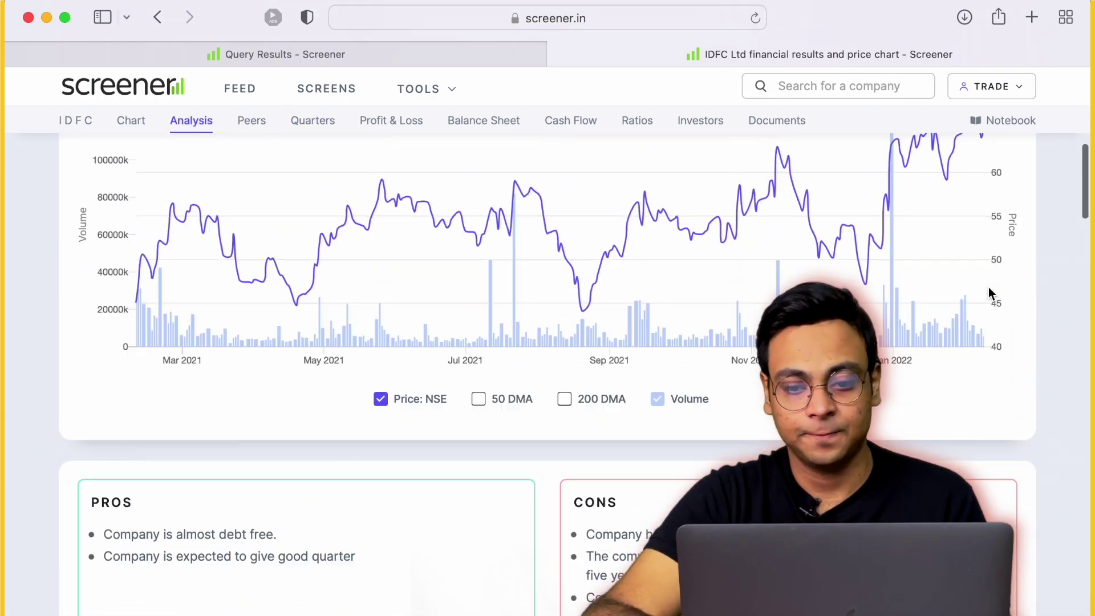
{"action": "scroll", "coordinate": [989, 290], "scroll_direction": "up", "scroll_amount": 3}
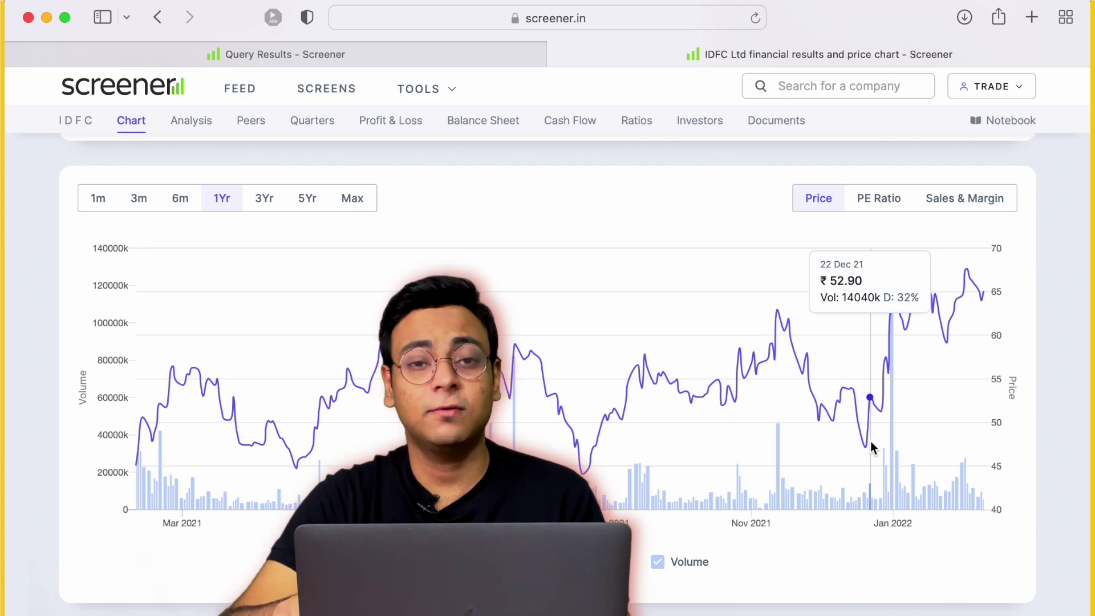
{"action": "scroll", "coordinate": [871, 446], "scroll_direction": "down", "scroll_amount": 12}
{"action": "scroll", "coordinate": [872, 446], "scroll_direction": "down", "scroll_amount": 8}
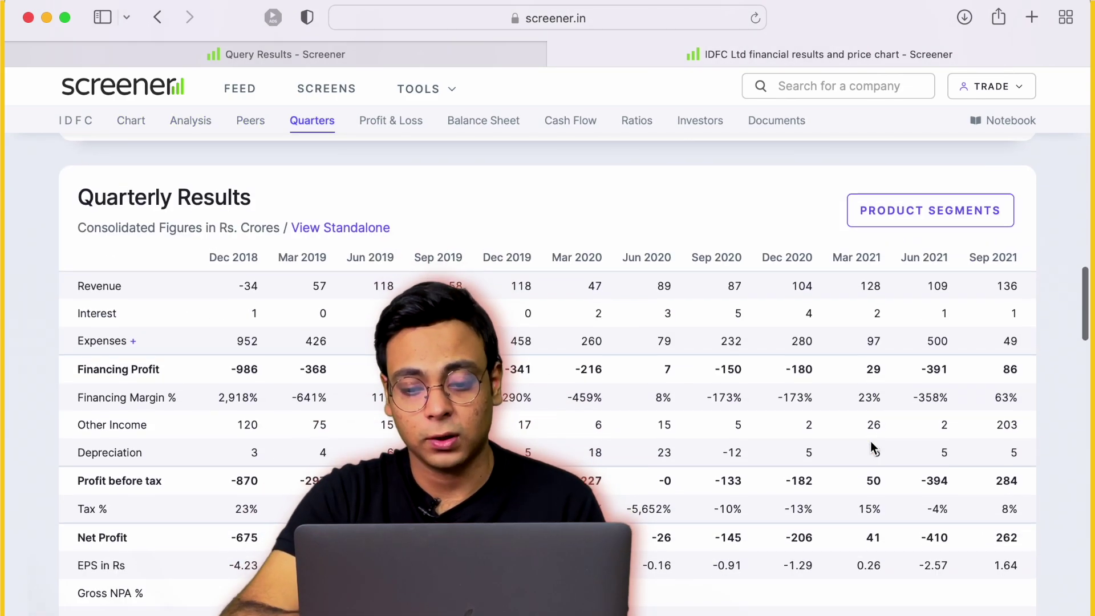
Check IDFC's recent prices on the one-year chart, then bring the Calculator back to compare them with the estimated share price.
{"action": "scroll", "coordinate": [970, 260], "scroll_direction": "up", "scroll_amount": 20}
{"action": "scroll", "coordinate": [970, 256], "scroll_direction": "down", "scroll_amount": 5}
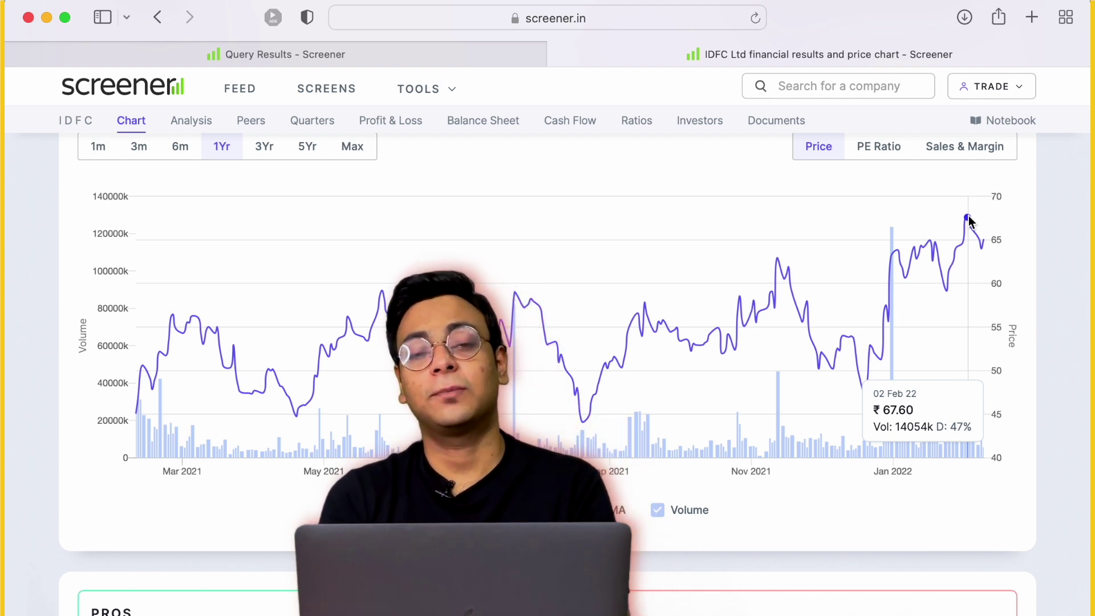
{"action": "key", "text": "ctrl+Up"}
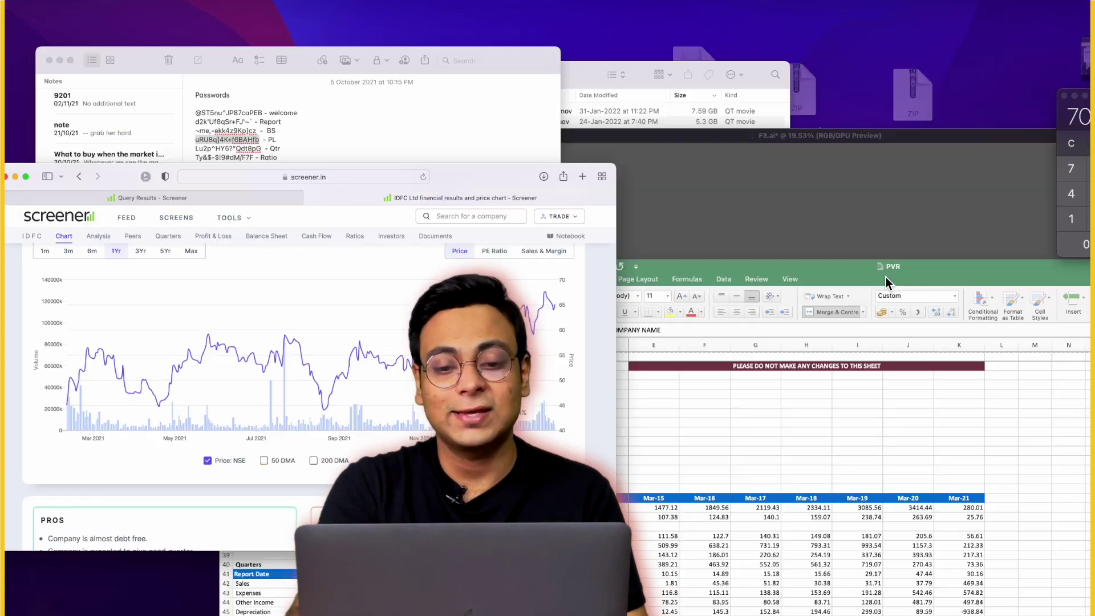
{"action": "key", "text": "ctrl+Up"}
{"action": "key", "text": "ctrl+Up"}
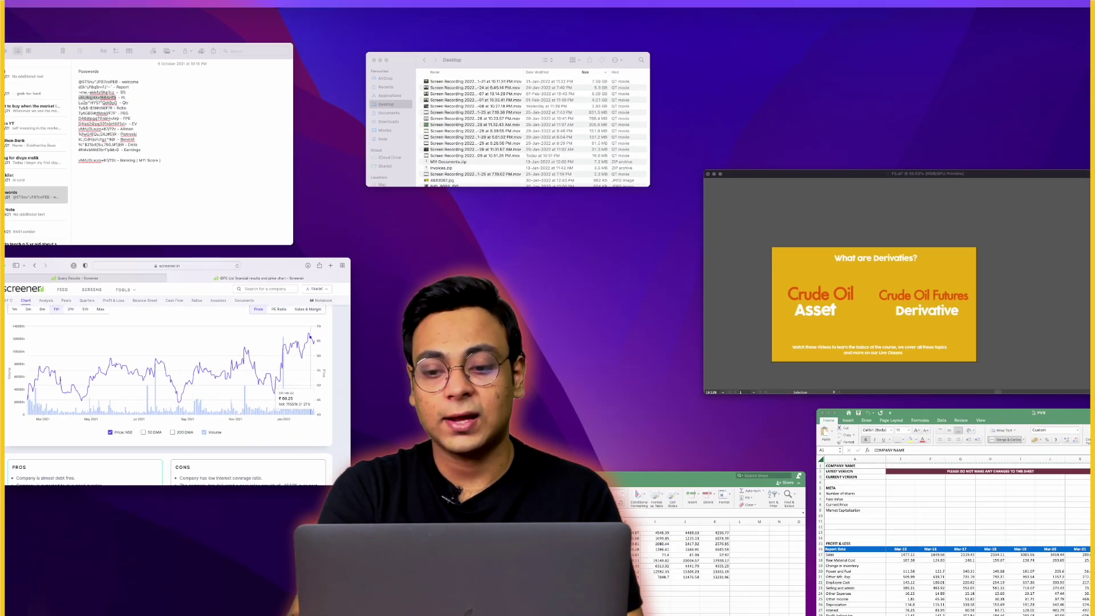
{"action": "key", "text": "ctrl+Up"}
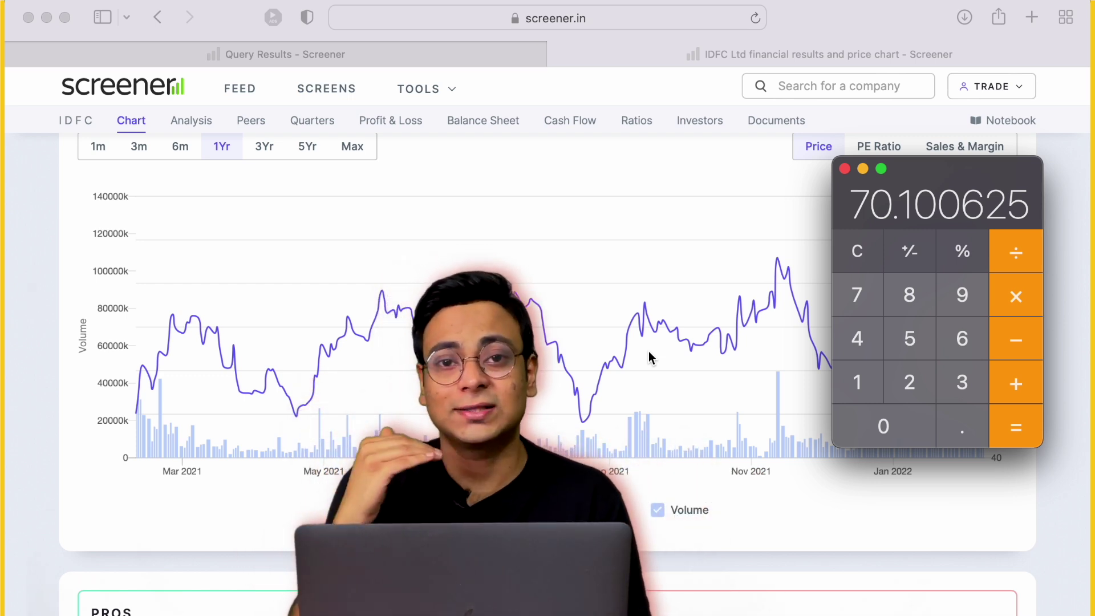
Open Alok Industries from the query results and go to its Quarterly Results table.
{"action": "left_click", "coordinate": [338, 53]}
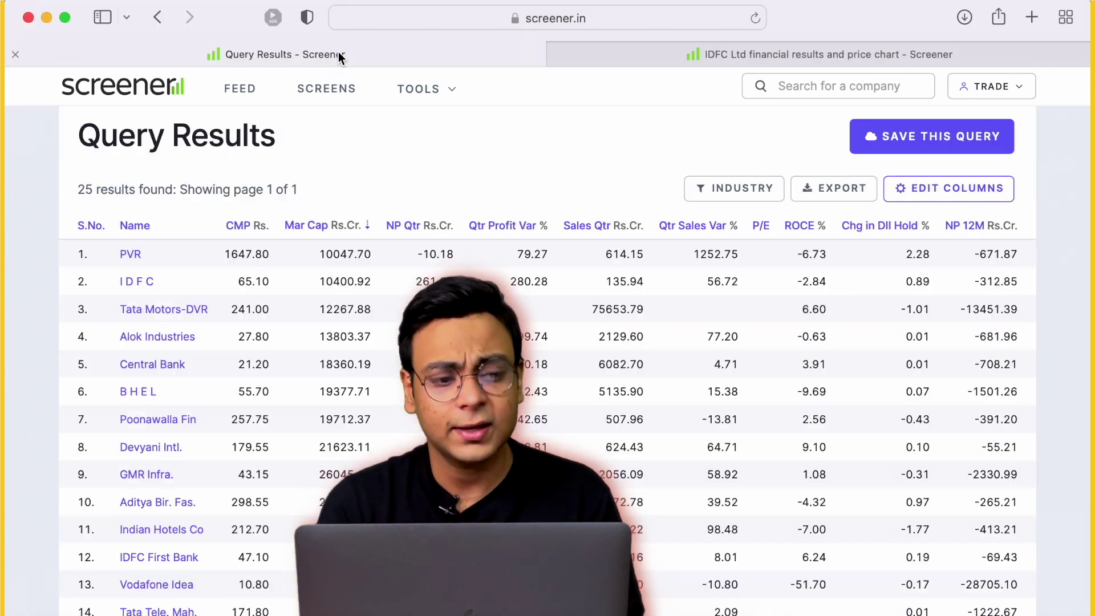
{"action": "scroll", "coordinate": [399, 363], "scroll_direction": "down", "scroll_amount": 3}
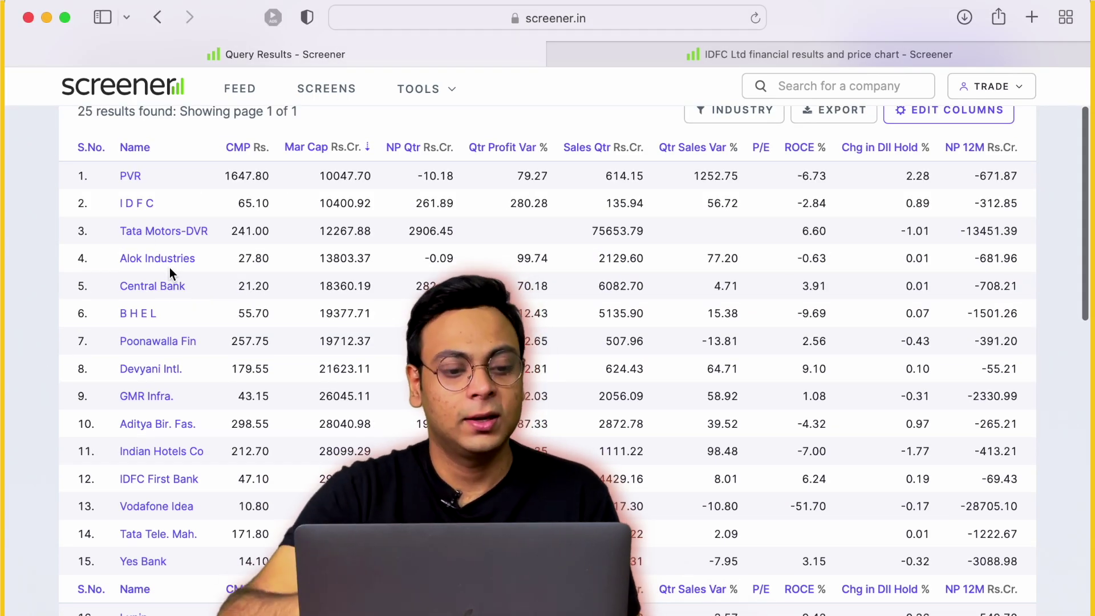
{"action": "left_click", "coordinate": [171, 263]}
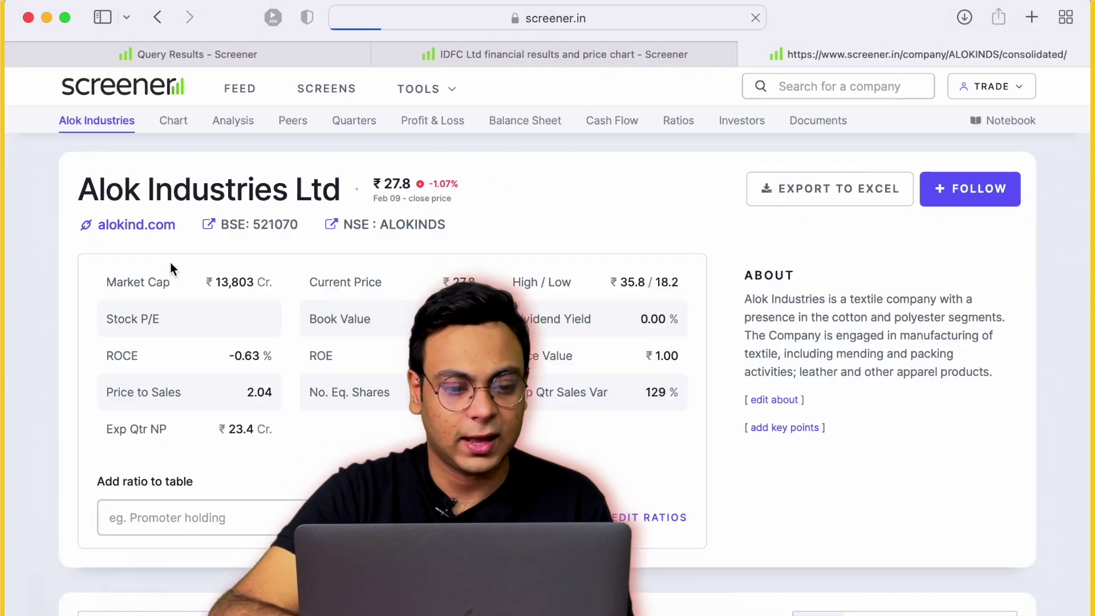
{"action": "scroll", "coordinate": [548, 342], "scroll_direction": "down", "scroll_amount": 20}
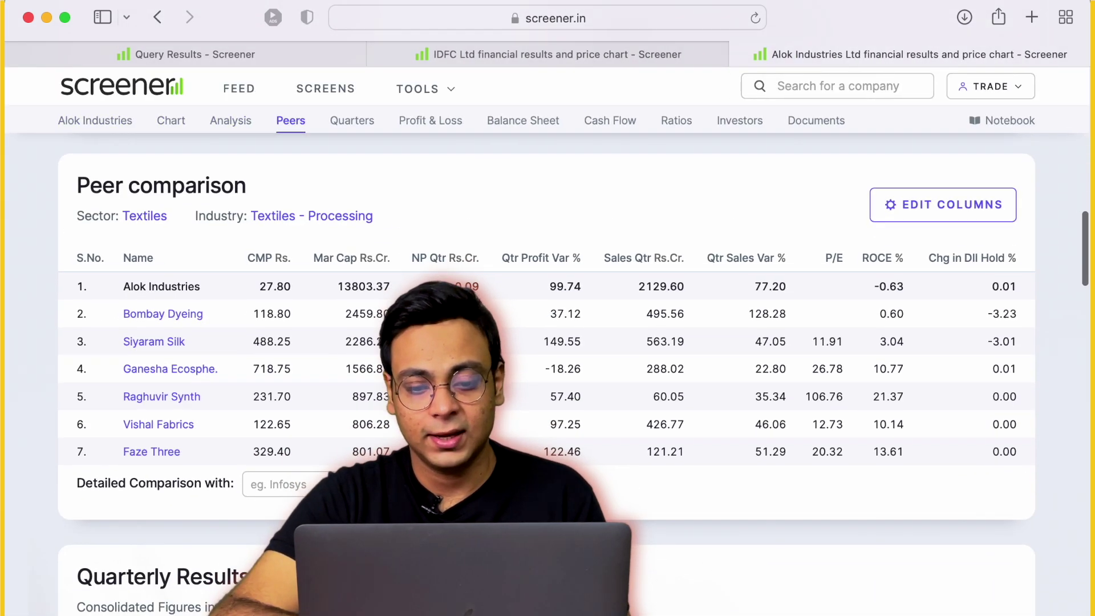
{"action": "scroll", "coordinate": [713, 263], "scroll_direction": "down", "scroll_amount": 1}
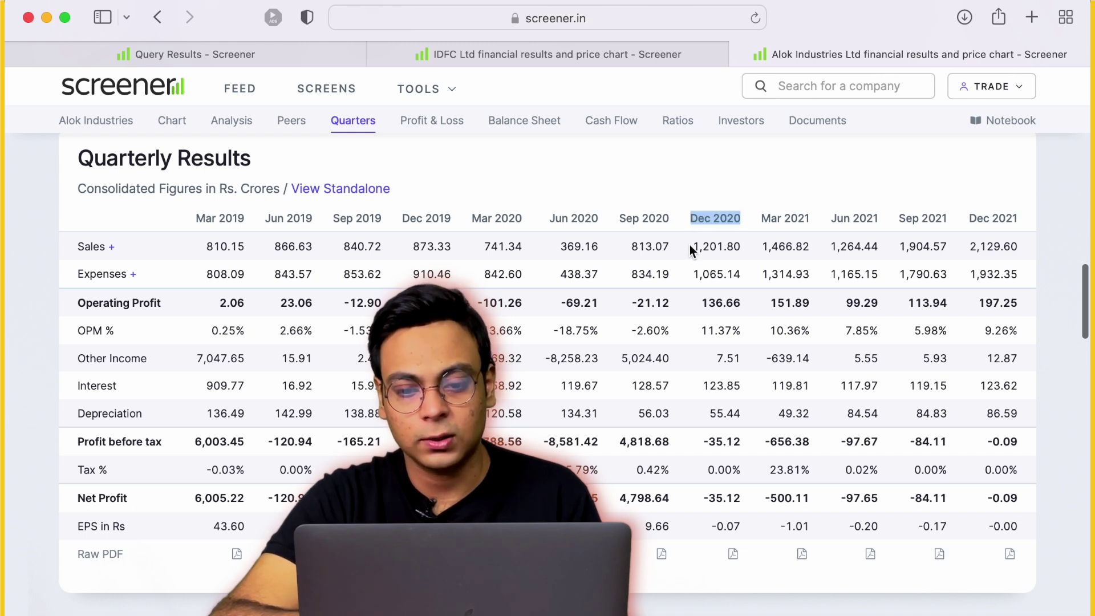
Compare Alok Industries' quarterly sales from Mar 2020 through Dec 2021 in the Quarterly Results table.
{"action": "left_click_drag", "start_coordinate": [689, 247], "coordinate": [952, 247]}
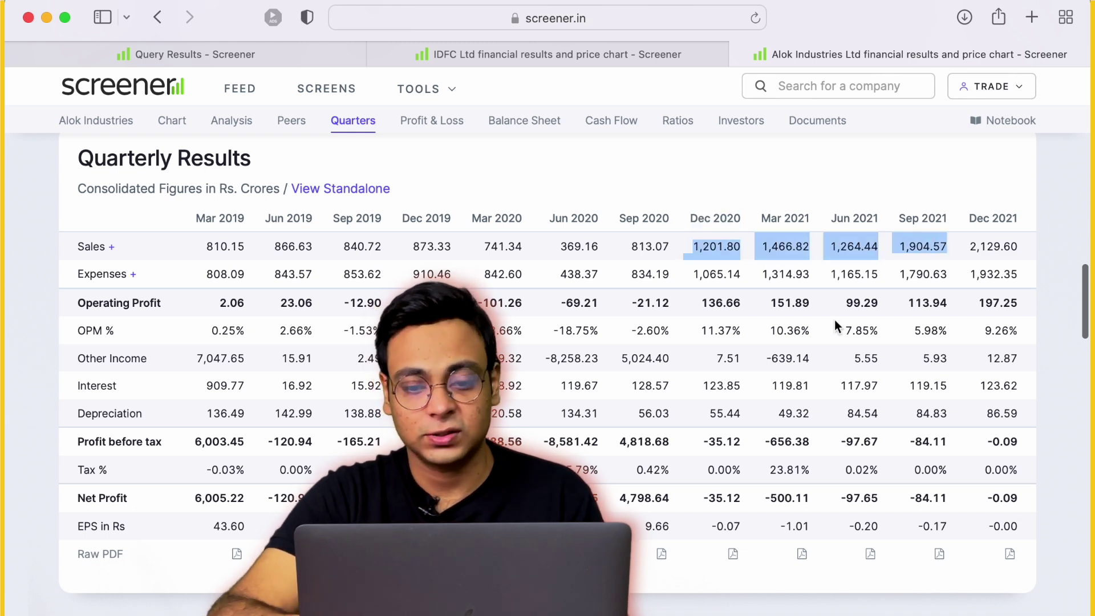
{"action": "left_click", "coordinate": [724, 326]}
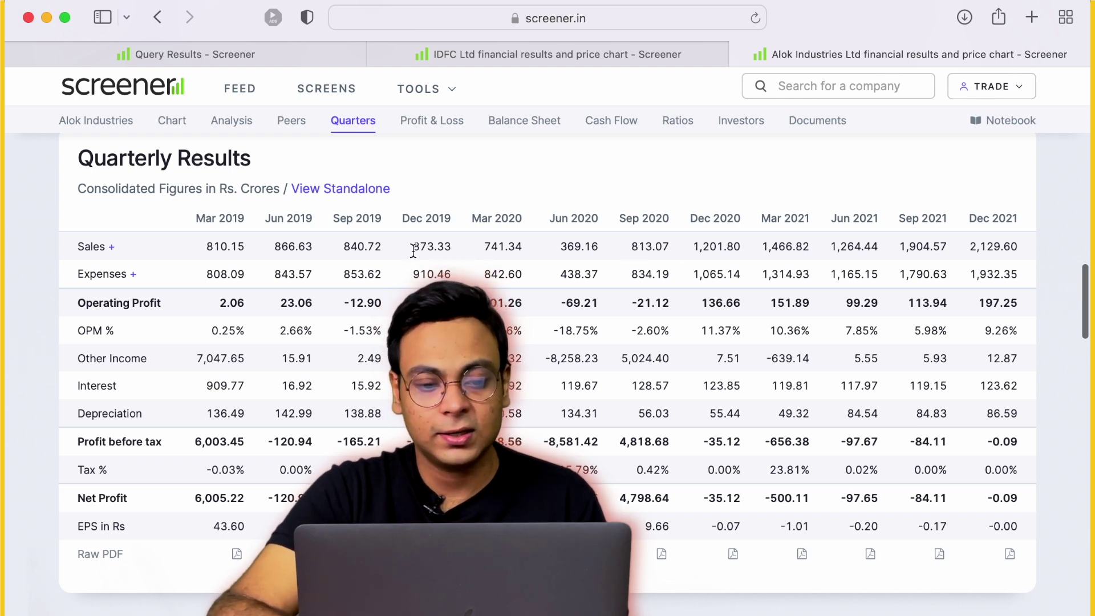
{"action": "left_click_drag", "start_coordinate": [482, 247], "coordinate": [599, 247]}
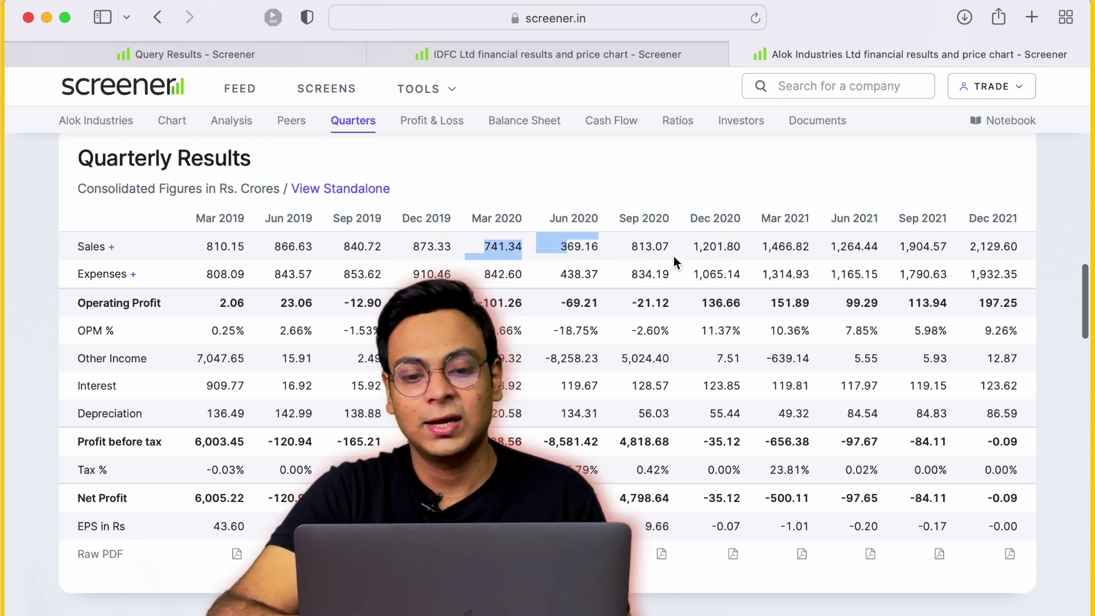
{"action": "left_click", "coordinate": [713, 243]}
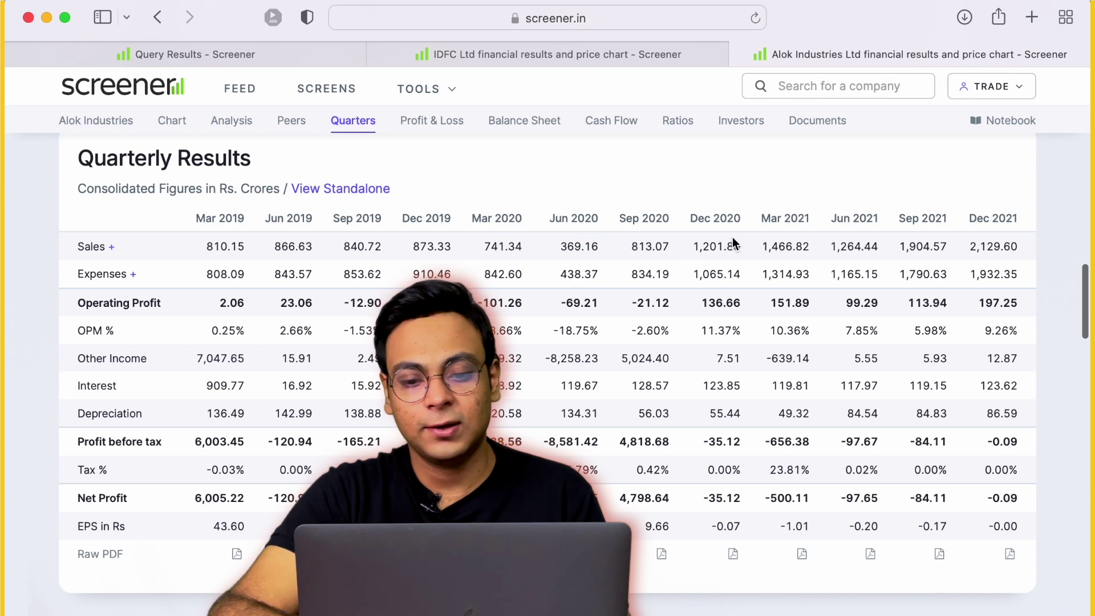
{"action": "double_click", "coordinate": [779, 247]}
{"action": "left_click_drag", "start_coordinate": [898, 245], "coordinate": [1011, 247]}
{"action": "left_click", "coordinate": [968, 246]}
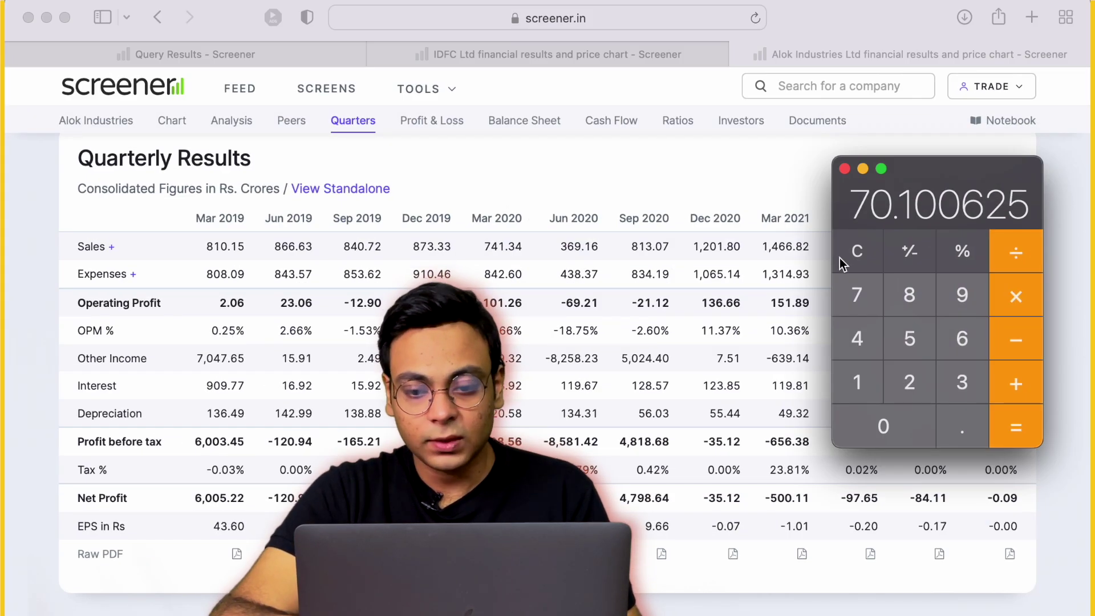
Clear the Calculator and average the last two quarters' sales by adding 2129 and 1904 and dividing by 2.
{"action": "left_click", "coordinate": [858, 258]}
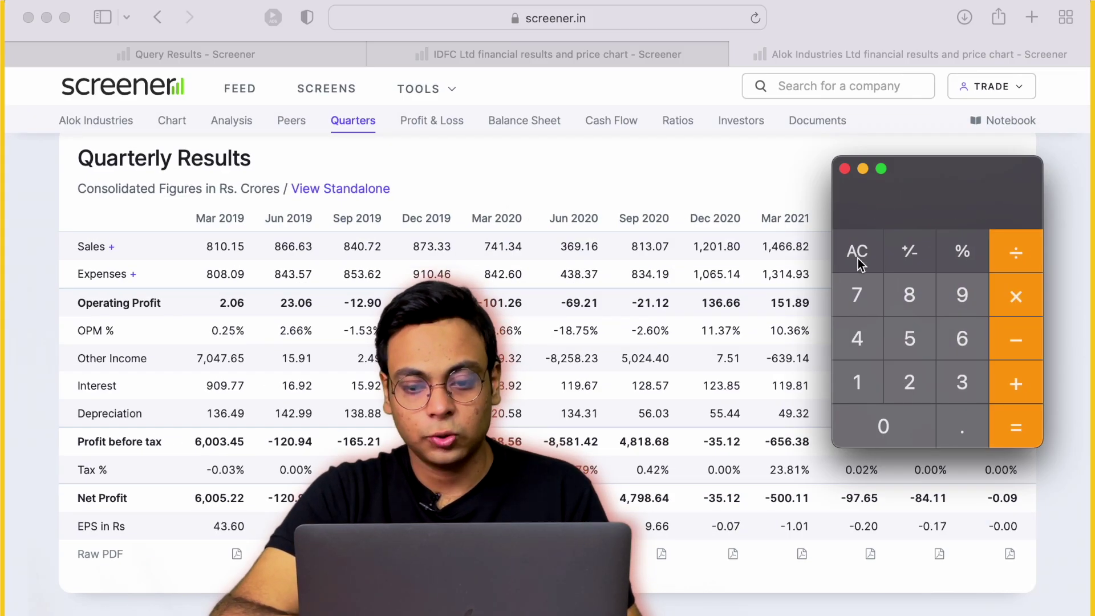
{"action": "left_click_drag", "start_coordinate": [935, 185], "coordinate": [448, 106]}
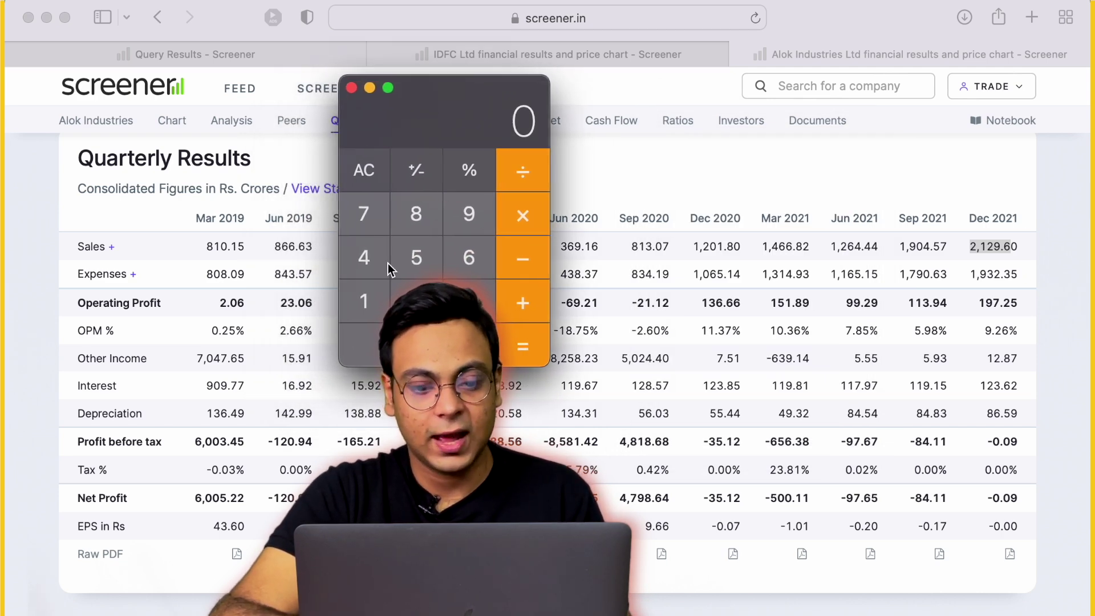
{"action": "type", "text": "2129"}
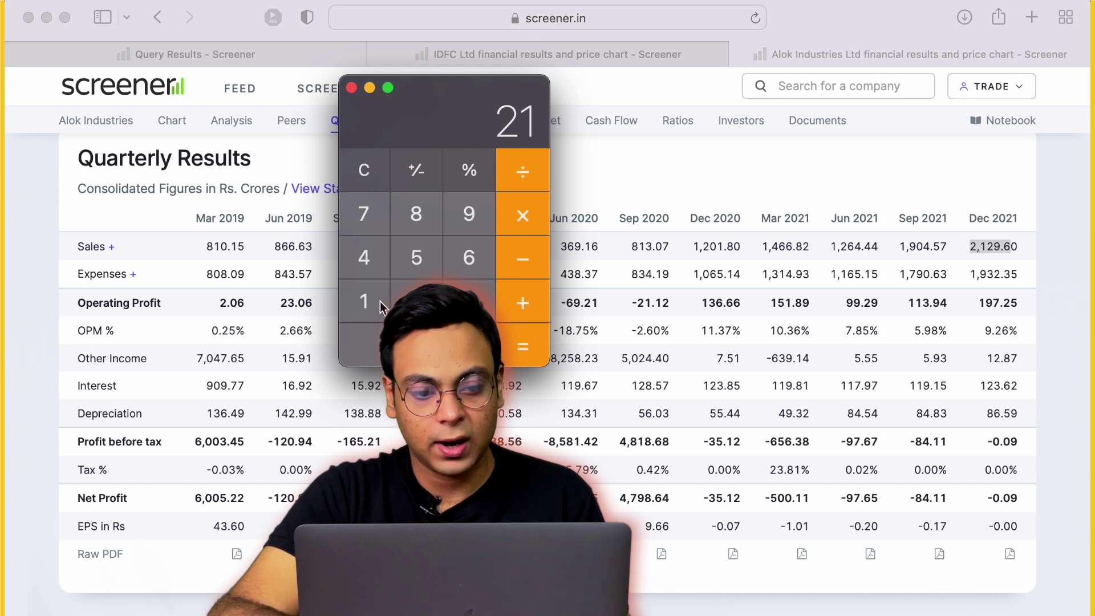
{"action": "left_click", "coordinate": [520, 298]}
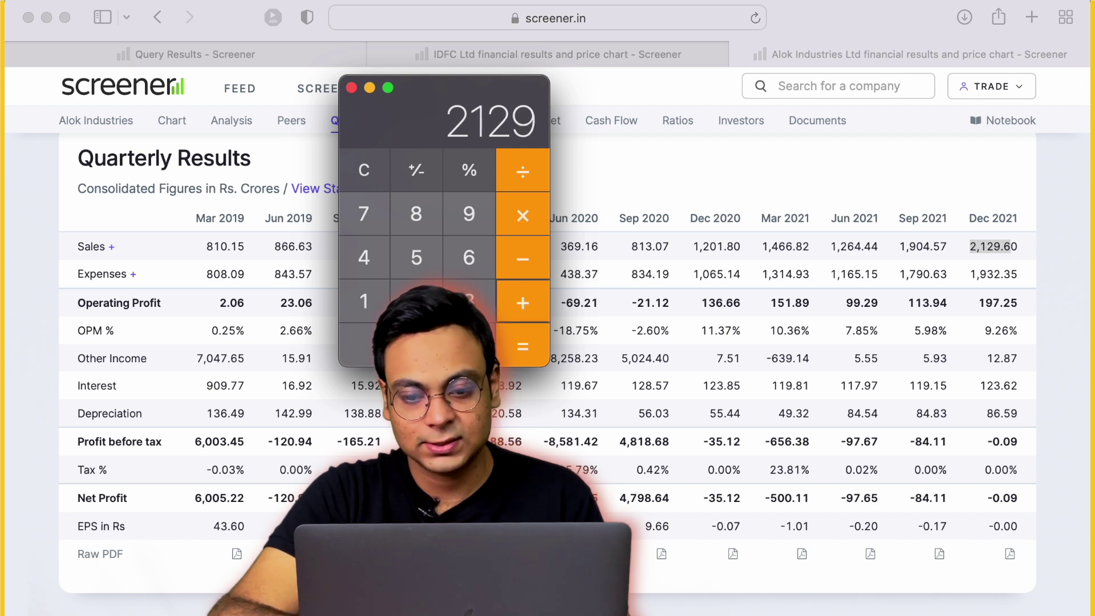
{"action": "left_click", "coordinate": [381, 307]}
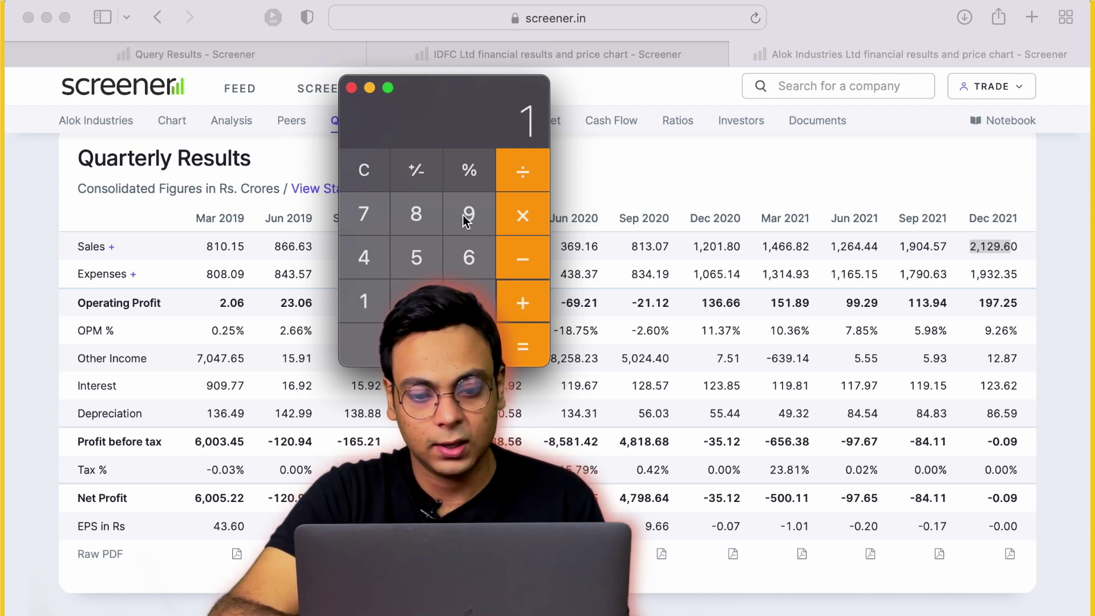
{"action": "left_click", "coordinate": [463, 215]}
{"action": "left_click", "coordinate": [405, 345]}
{"action": "left_click", "coordinate": [372, 273]}
{"action": "left_click", "coordinate": [521, 171]}
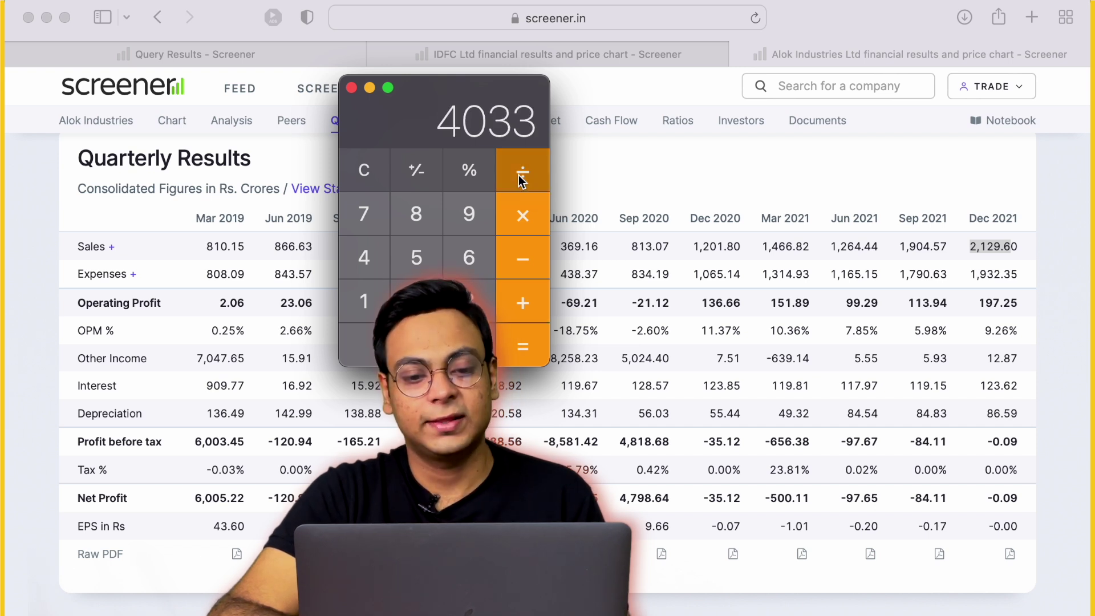
{"action": "left_click", "coordinate": [417, 301]}
{"action": "left_click", "coordinate": [521, 345]}
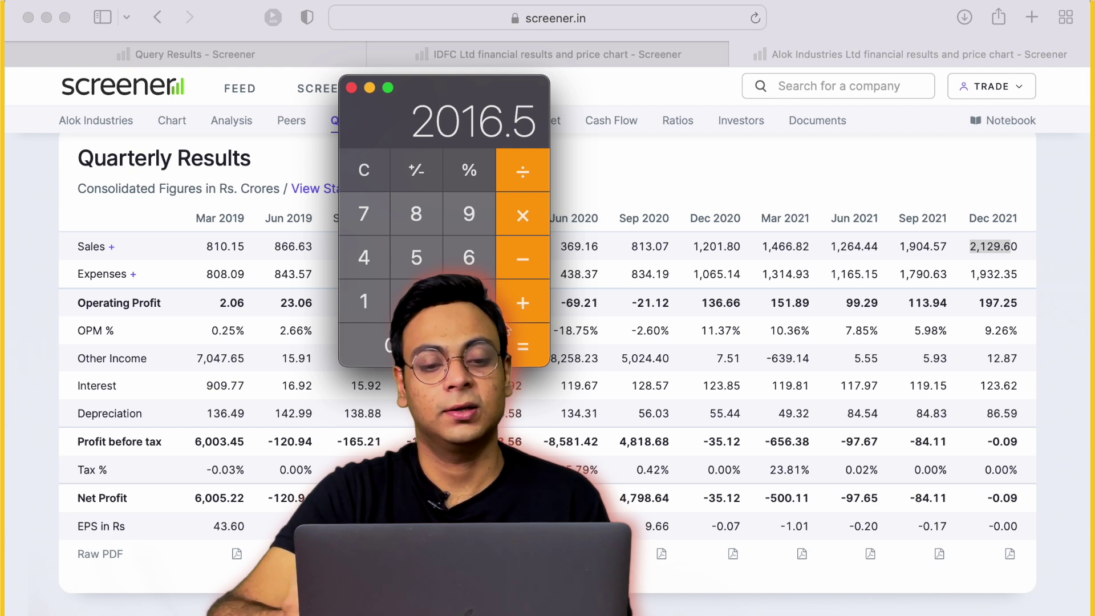
Multiply the average quarterly sales by 4 to annualise them.
{"action": "left_click", "coordinate": [532, 228]}
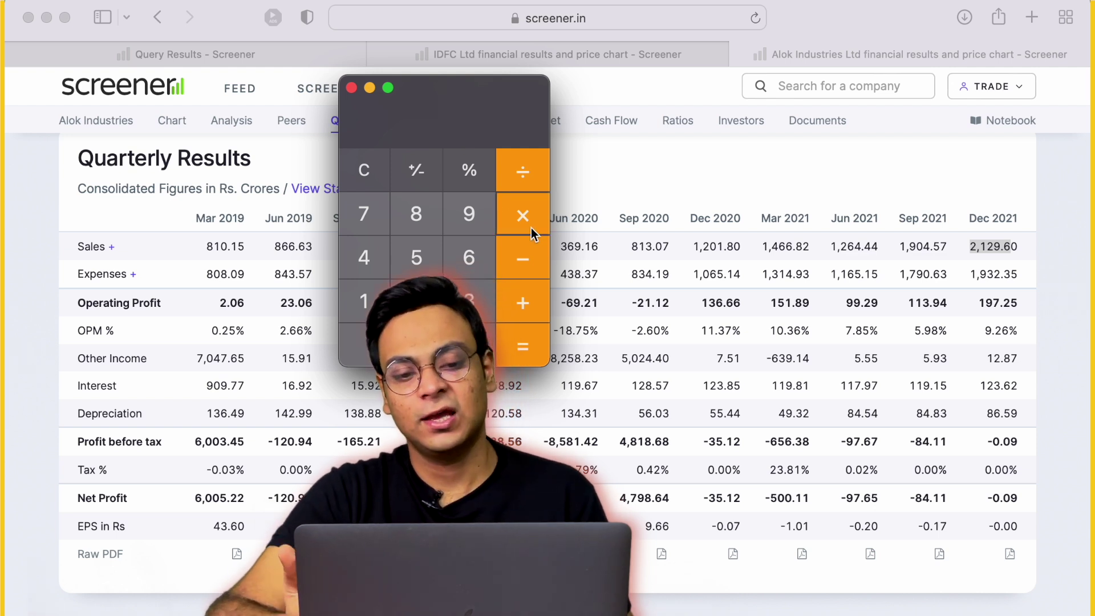
{"action": "left_click", "coordinate": [371, 260]}
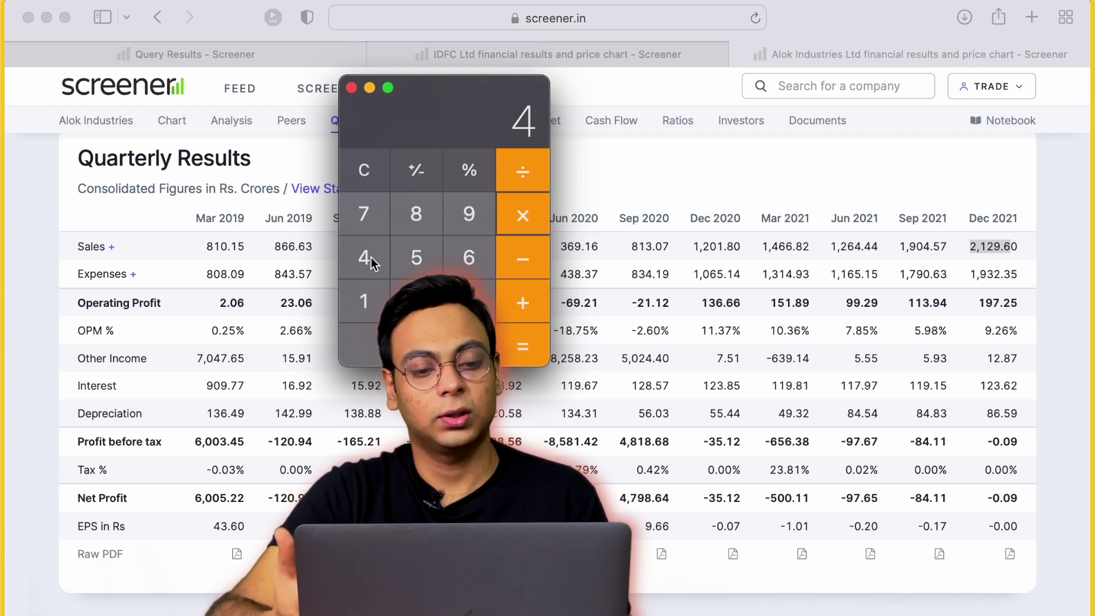
{"action": "left_click", "coordinate": [516, 354]}
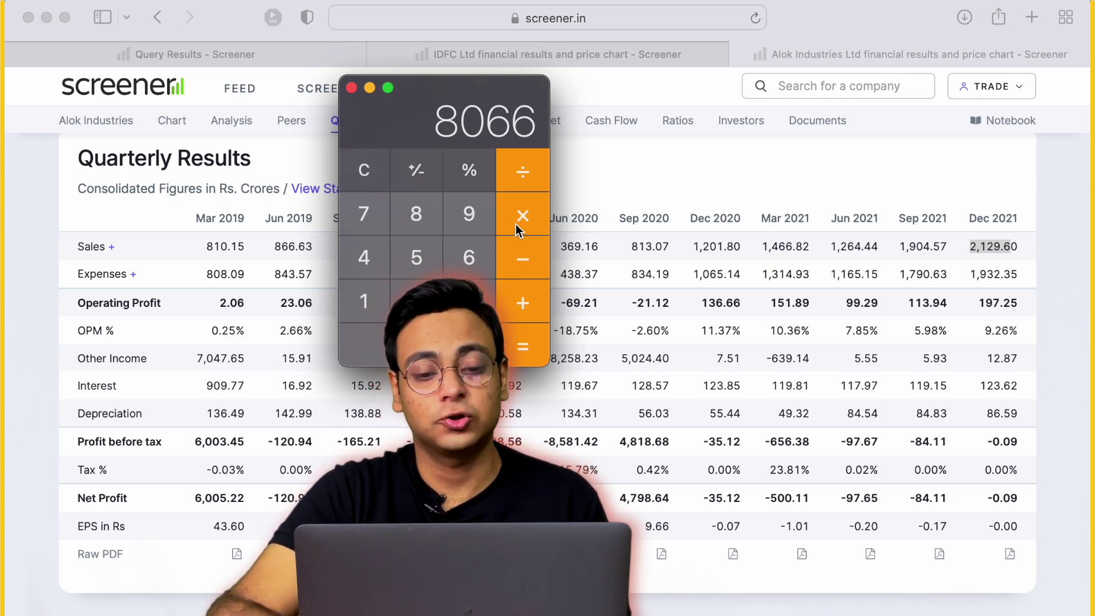
Expand Sales in the Profit & Loss table to review annual sales growth, then recheck the recent quarterly sales.
{"action": "left_click", "coordinate": [215, 310]}
{"action": "scroll", "coordinate": [216, 310], "scroll_direction": "down", "scroll_amount": 10}
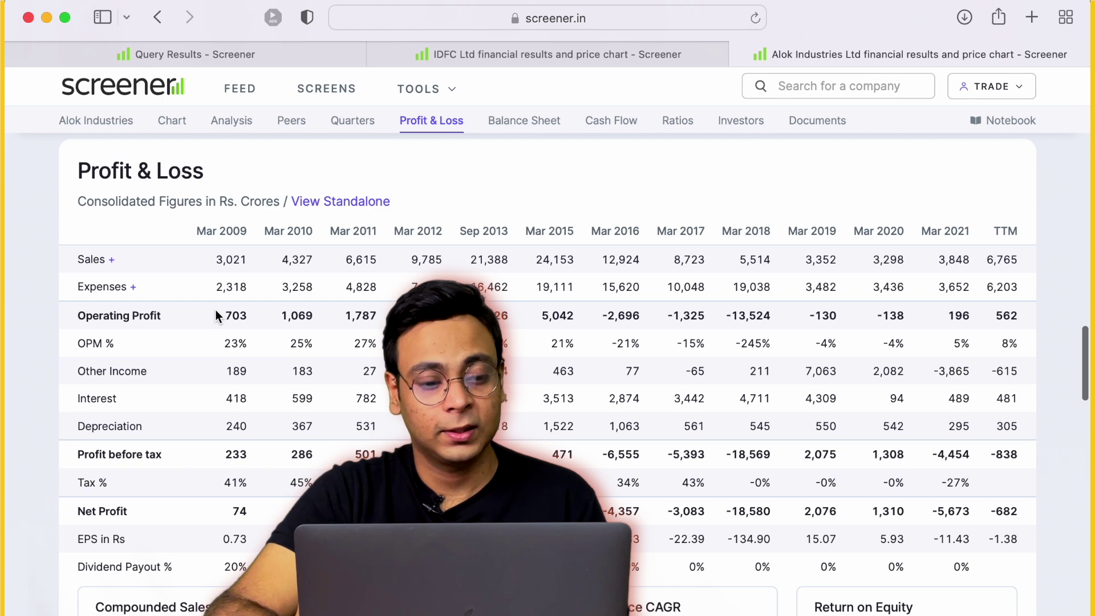
{"action": "left_click", "coordinate": [108, 229]}
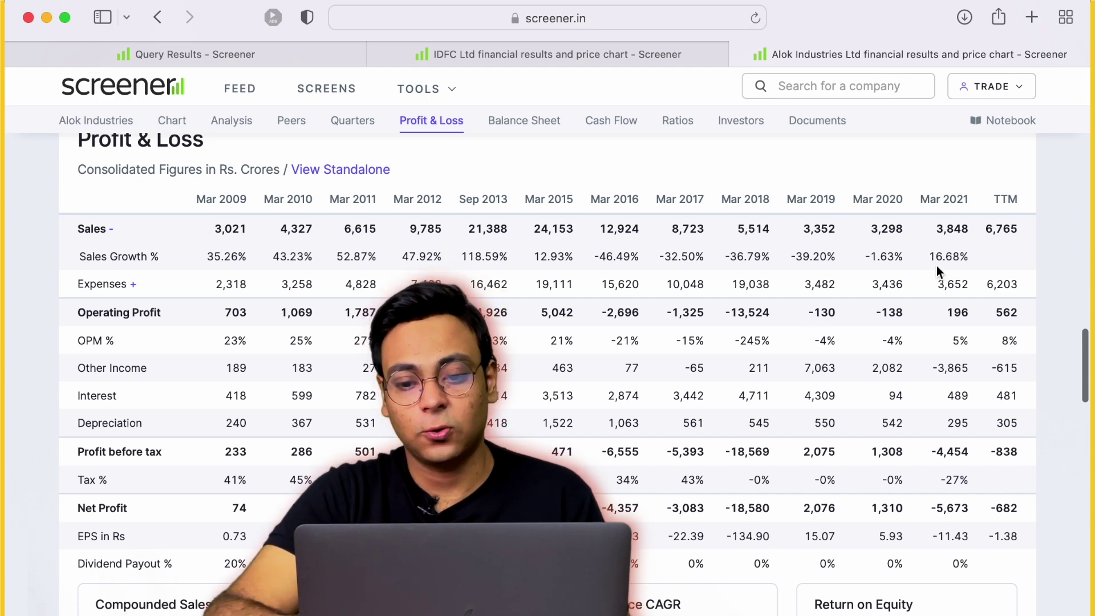
{"action": "scroll", "coordinate": [863, 307], "scroll_direction": "up", "scroll_amount": 10}
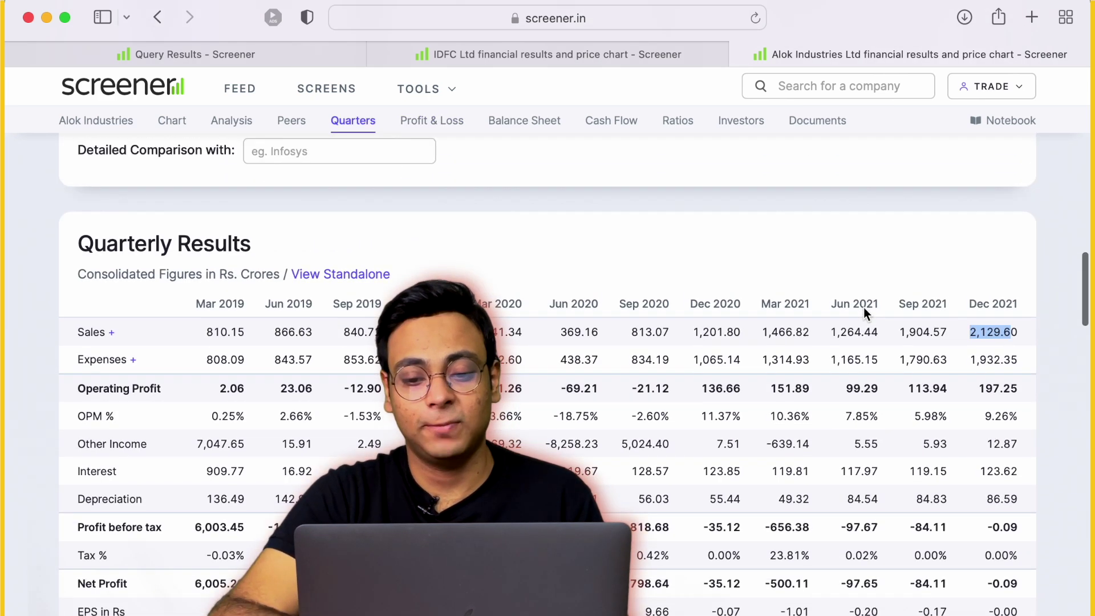
{"action": "scroll", "coordinate": [838, 350], "scroll_direction": "down", "scroll_amount": 1}
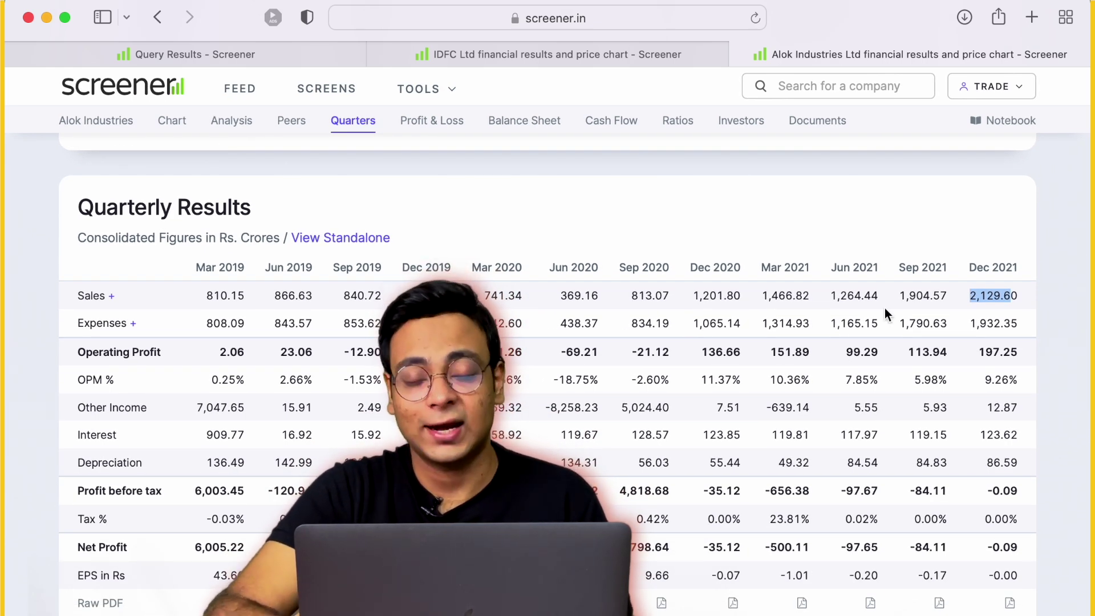
Return to the Calculator and multiply Alok Industries' annualised sales by 1.15 for growth.
{"action": "key", "text": "super+Tab"}
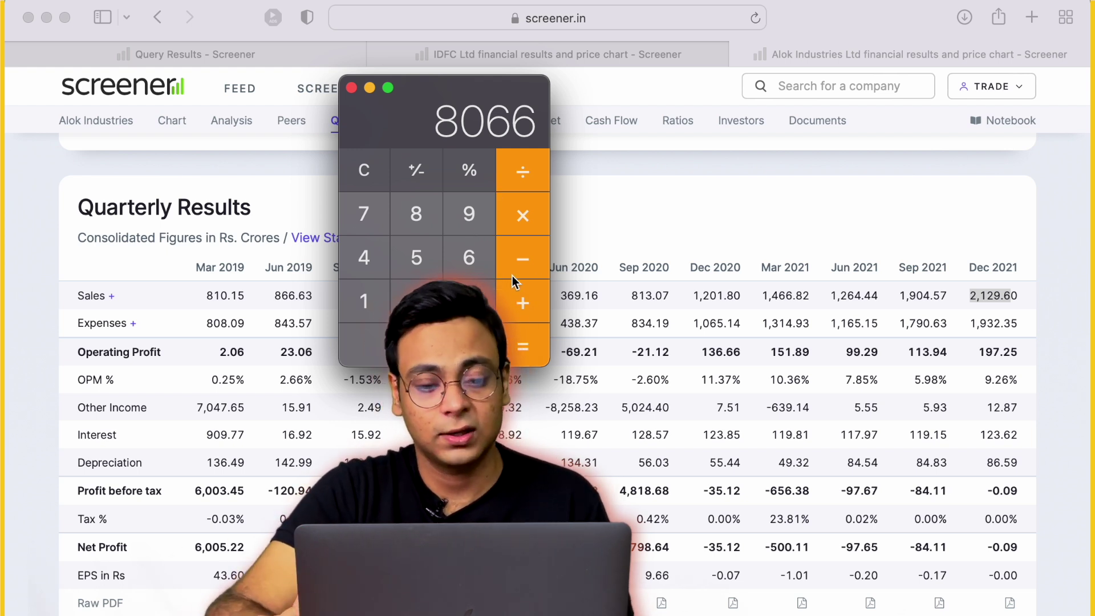
{"action": "left_click", "coordinate": [526, 222]}
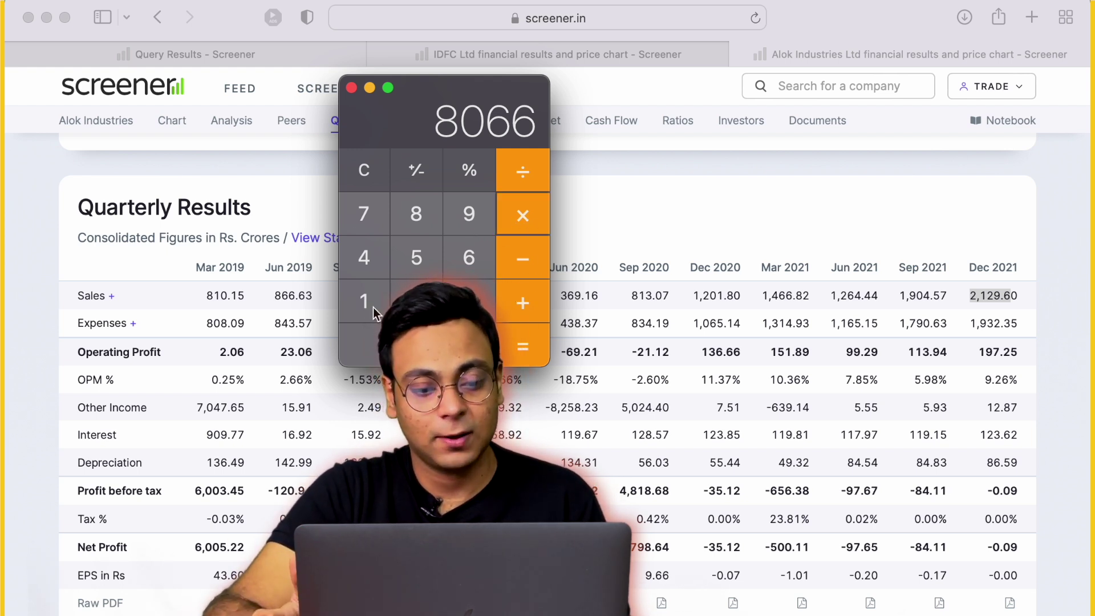
{"action": "left_click", "coordinate": [374, 307]}
{"action": "left_click", "coordinate": [469, 347]}
{"action": "left_click", "coordinate": [365, 313]}
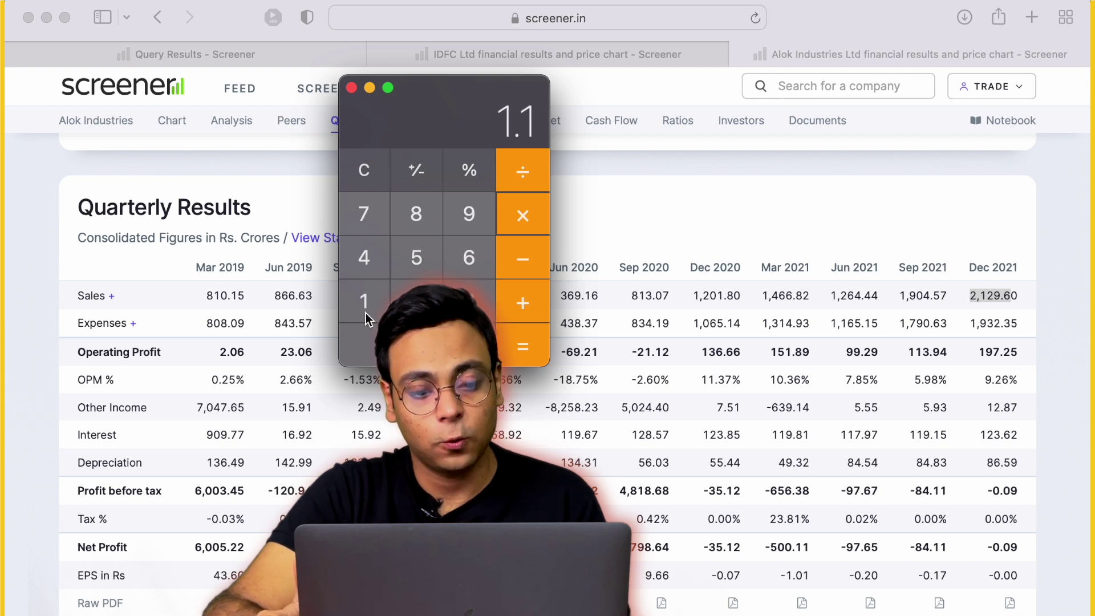
{"action": "left_click", "coordinate": [433, 258]}
{"action": "left_click", "coordinate": [524, 347]}
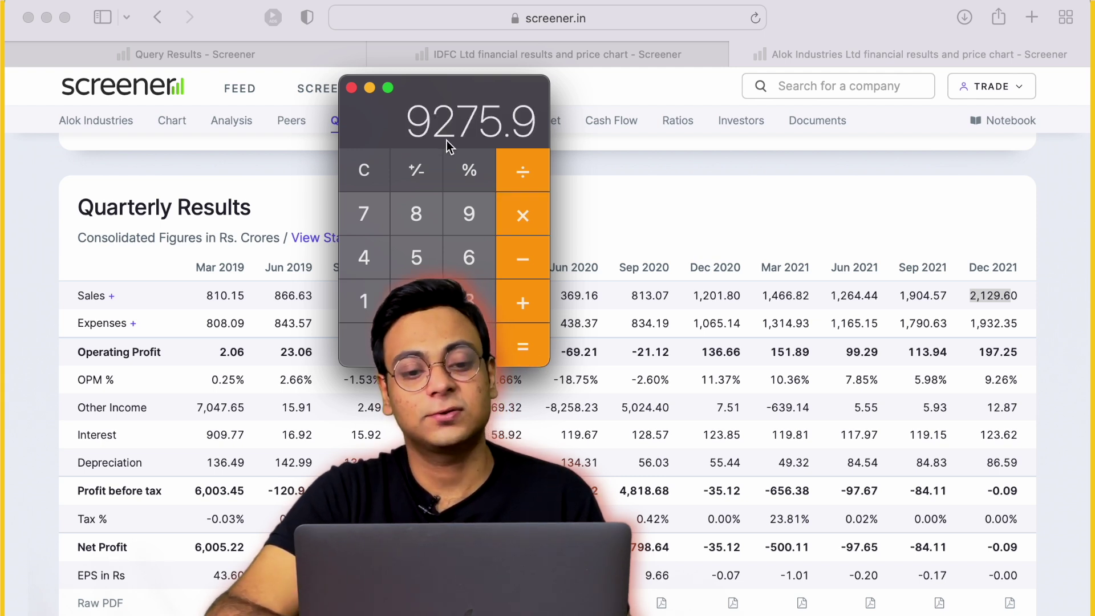
Multiply Alok Industries' projected annual sales by its price-to-sales ratio of 2.04 in the Calculator.
{"action": "left_click", "coordinate": [523, 222]}
{"action": "scroll", "coordinate": [322, 248], "scroll_direction": "up", "scroll_amount": 10}
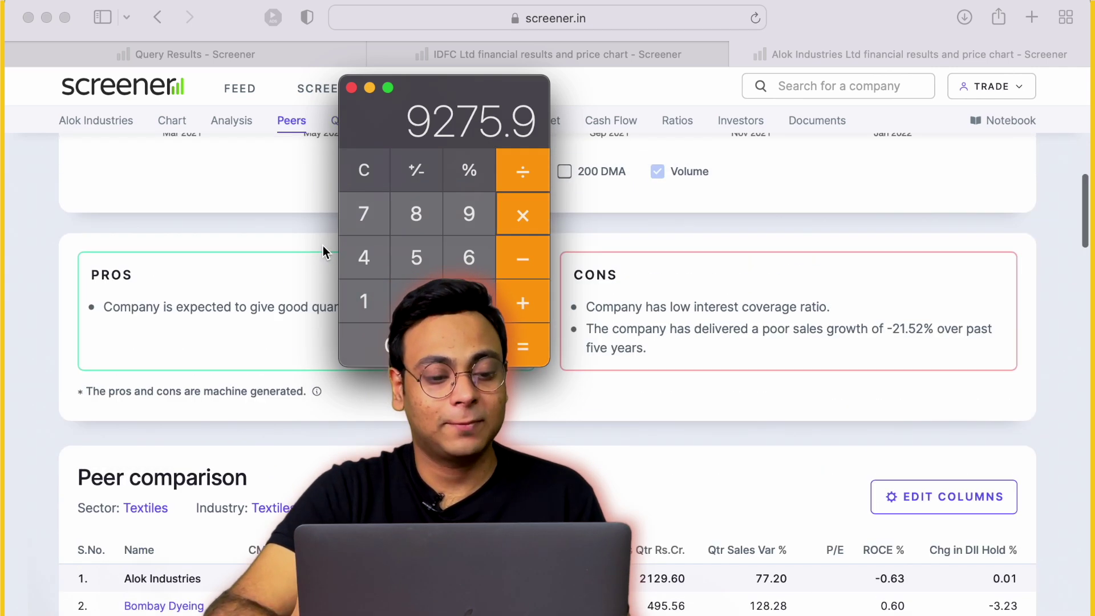
{"action": "scroll", "coordinate": [323, 251], "scroll_direction": "up", "scroll_amount": 10}
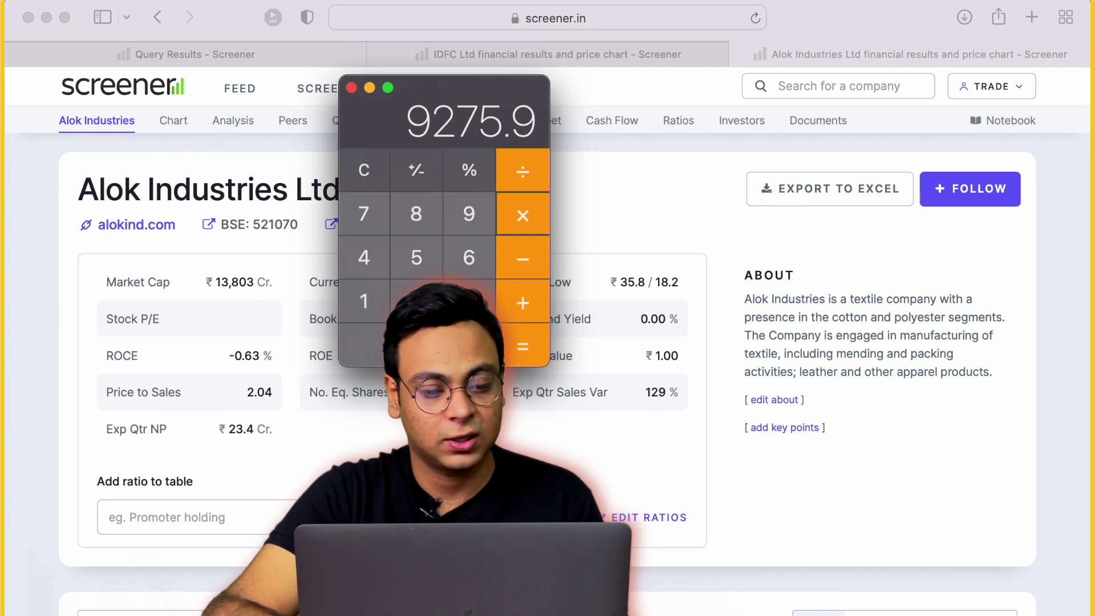
{"action": "type", "text": "2.0"}
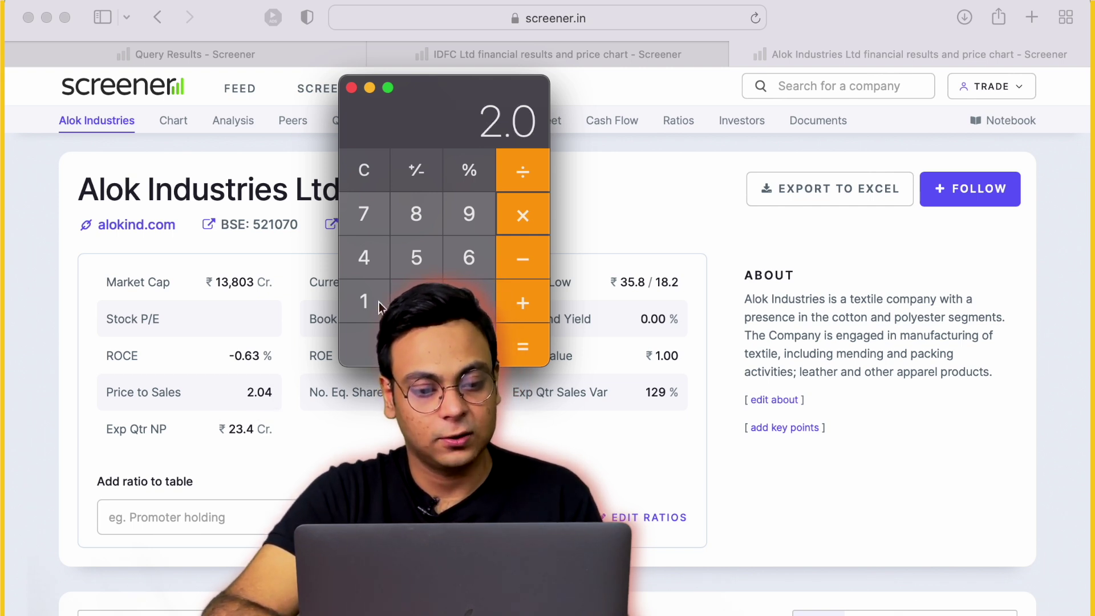
{"action": "left_click", "coordinate": [364, 257]}
{"action": "left_click", "coordinate": [522, 346]}
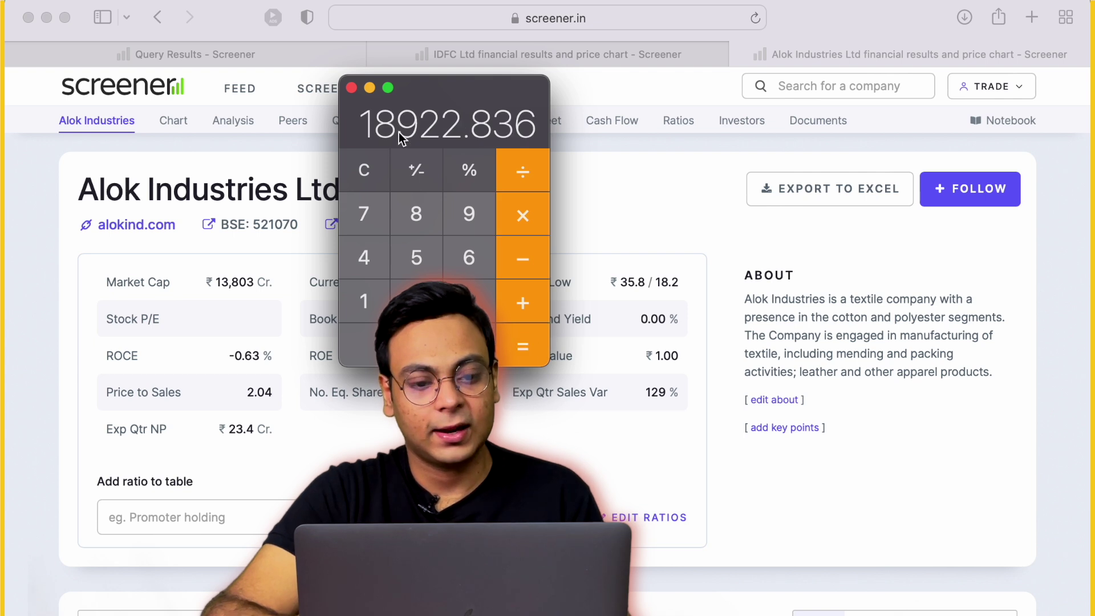
Divide the estimated market value by Alok Industries' 497 equity shares to get the estimated share price.
{"action": "left_click", "coordinate": [519, 171]}
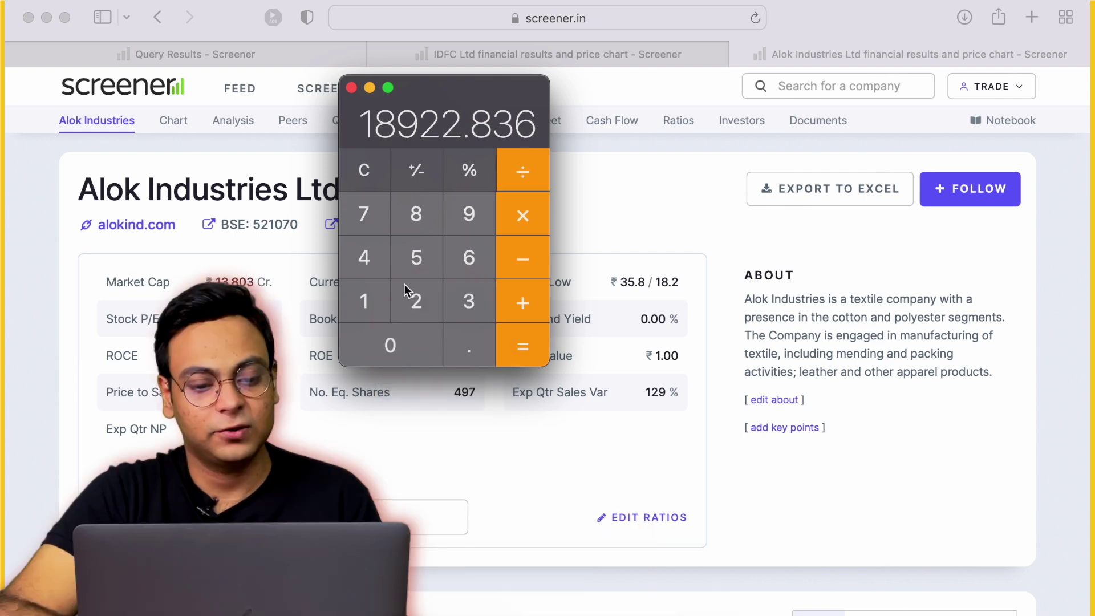
{"action": "left_click", "coordinate": [372, 266]}
{"action": "left_click", "coordinate": [465, 228]}
{"action": "left_click", "coordinate": [365, 224]}
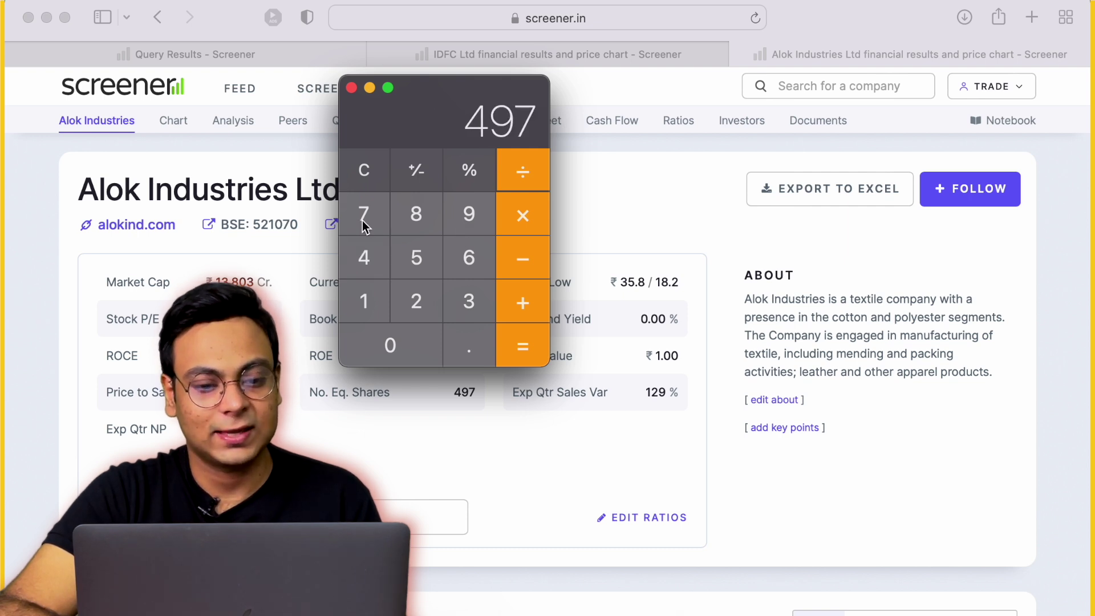
{"action": "left_click", "coordinate": [521, 348]}
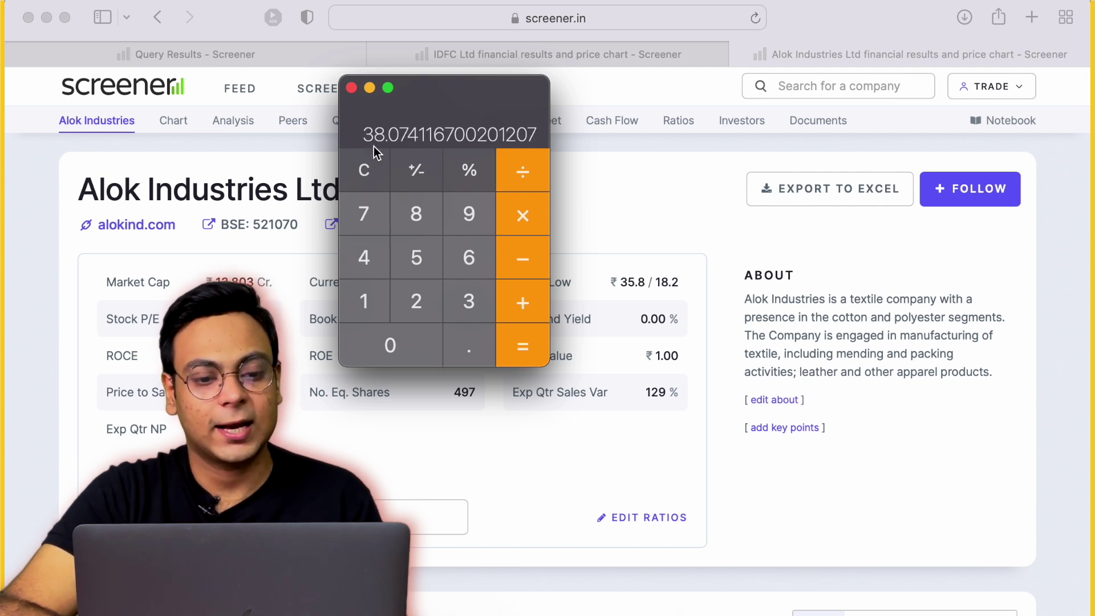
Return to Screener and examine the January 2022 peak on Alok Industries' one-year price chart.
{"action": "left_click", "coordinate": [652, 460]}
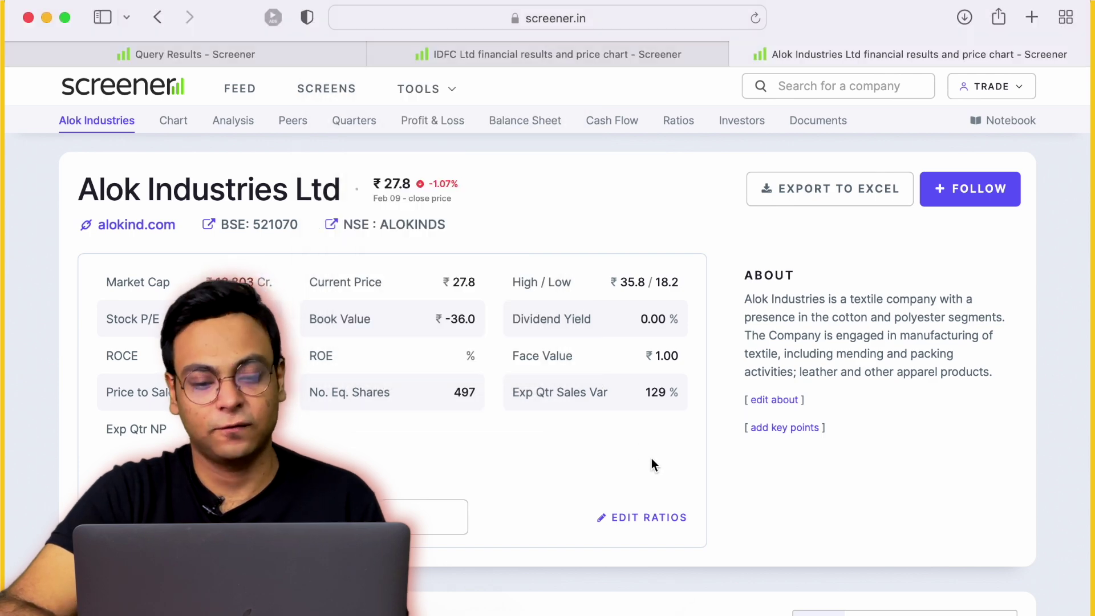
{"action": "scroll", "coordinate": [654, 465], "scroll_direction": "down", "scroll_amount": 10}
{"action": "scroll", "coordinate": [799, 365], "scroll_direction": "up", "scroll_amount": 2}
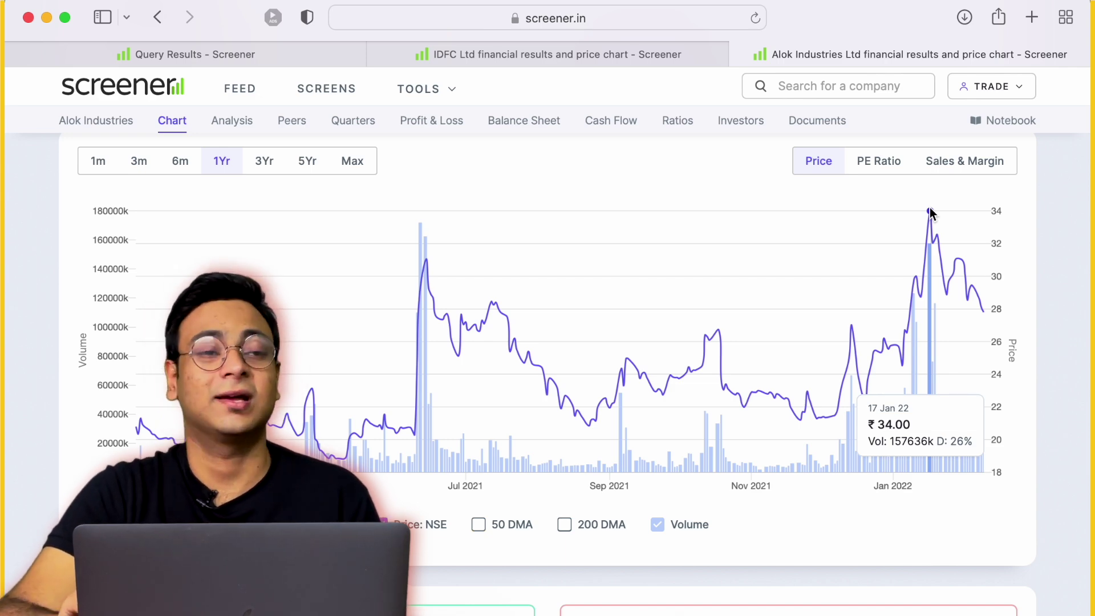
{"action": "scroll", "coordinate": [929, 210], "scroll_direction": "up", "scroll_amount": 3}
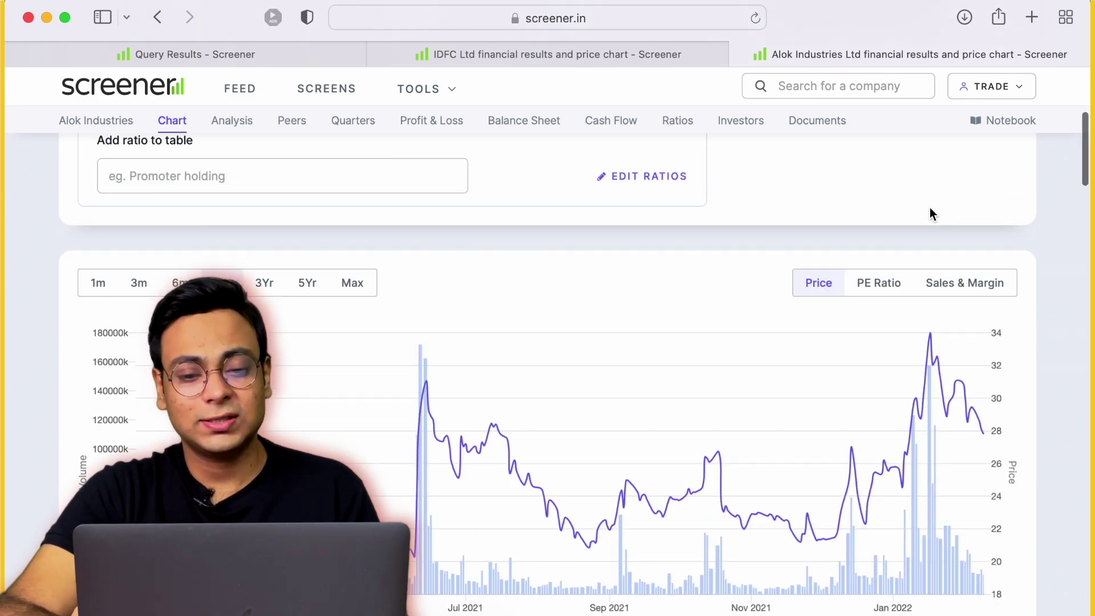
Switch to the Calculator to compare the estimated share price with Alok Industries' price chart.
{"action": "key", "text": "ctrl+Up"}
{"action": "left_click", "coordinate": [306, 92]}
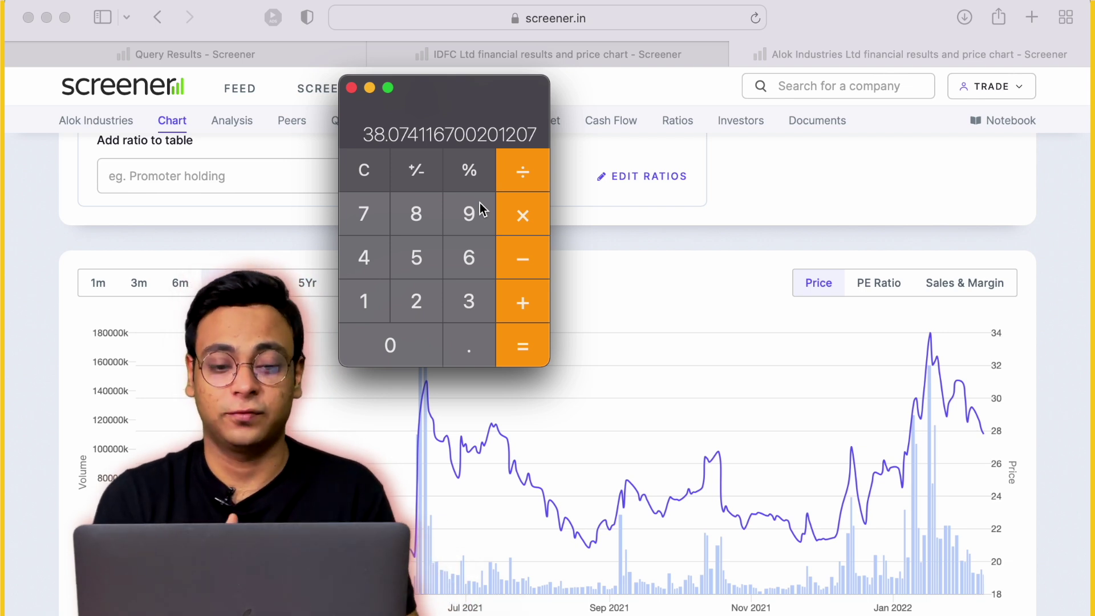
{"action": "left_click", "coordinate": [972, 461]}
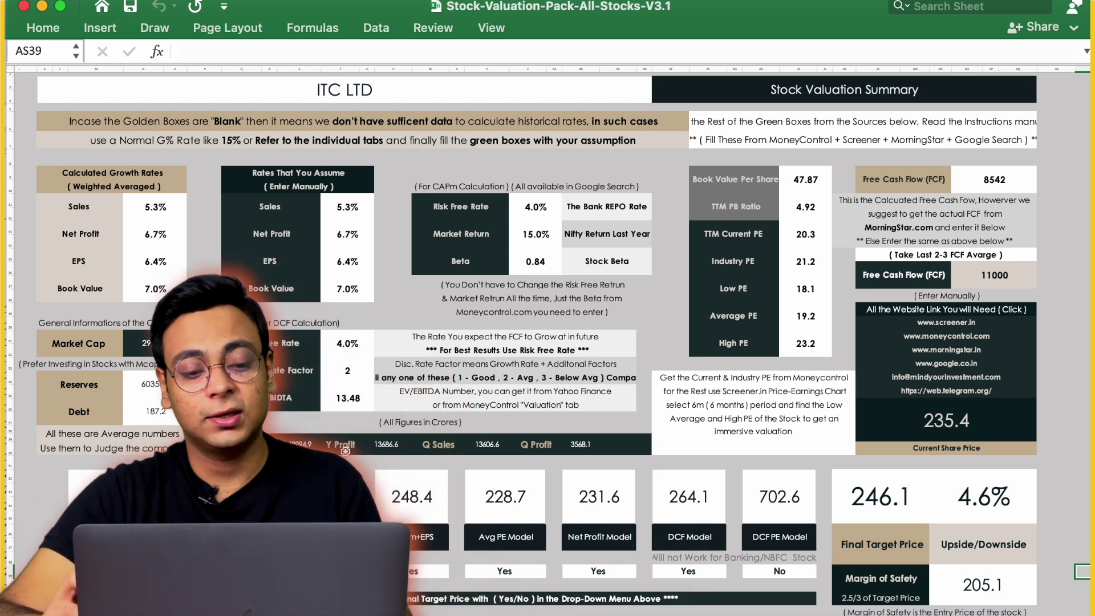
Look over the ITC LTD inputs and valuation summary in the Stock-Valuation-Pack-All-Stocks-V3.1 workbook in Excel.
{"action": "scroll", "coordinate": [346, 452], "scroll_direction": "down", "scroll_amount": 3}
{"action": "scroll", "coordinate": [424, 424], "scroll_direction": "up", "scroll_amount": 5}
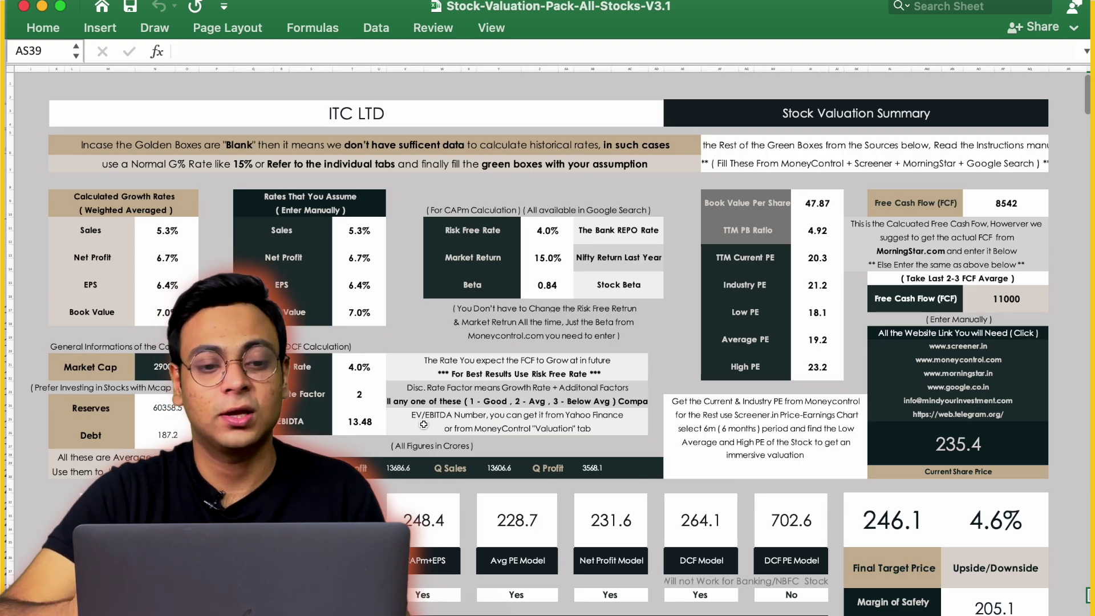
{"action": "scroll", "coordinate": [424, 424], "scroll_direction": "down", "scroll_amount": 6}
{"action": "scroll", "coordinate": [424, 424], "scroll_direction": "up", "scroll_amount": 5}
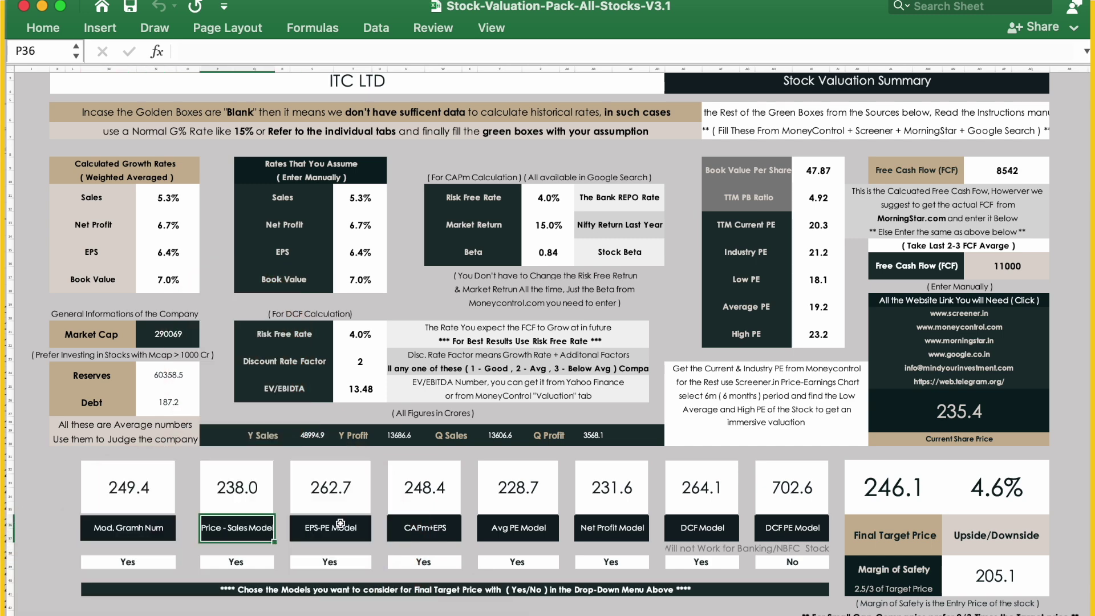
Go through the valuation models in row 36, from the EPS-PE Model to the DCF Model.
{"action": "left_click", "coordinate": [354, 529]}
{"action": "left_click", "coordinate": [425, 528]}
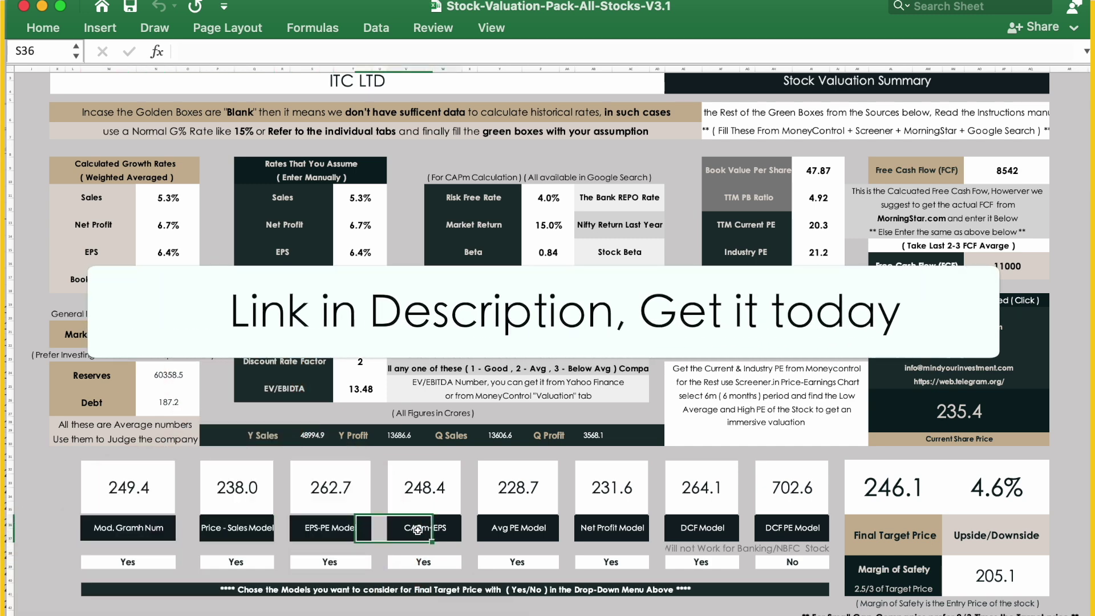
{"action": "left_click", "coordinate": [541, 536]}
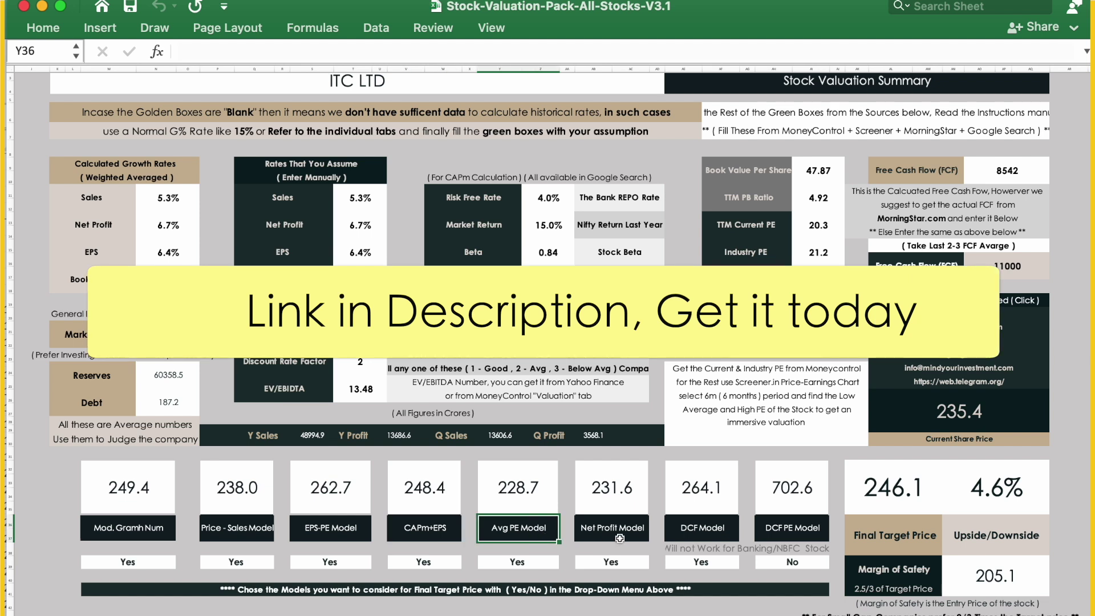
{"action": "left_click", "coordinate": [638, 537]}
{"action": "left_click", "coordinate": [709, 536]}
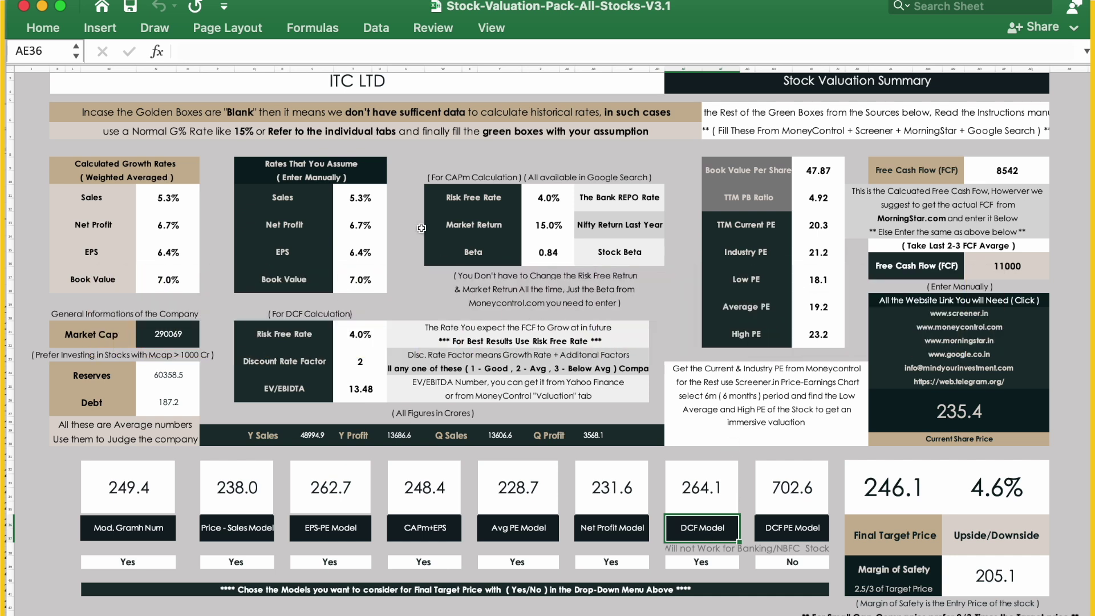
Step through the manually assumed growth rates for Sales, Net Profit and EPS.
{"action": "left_click", "coordinate": [368, 237]}
{"action": "left_click", "coordinate": [366, 208]}
{"action": "key", "text": "Down"}
{"action": "key", "text": "Down"}
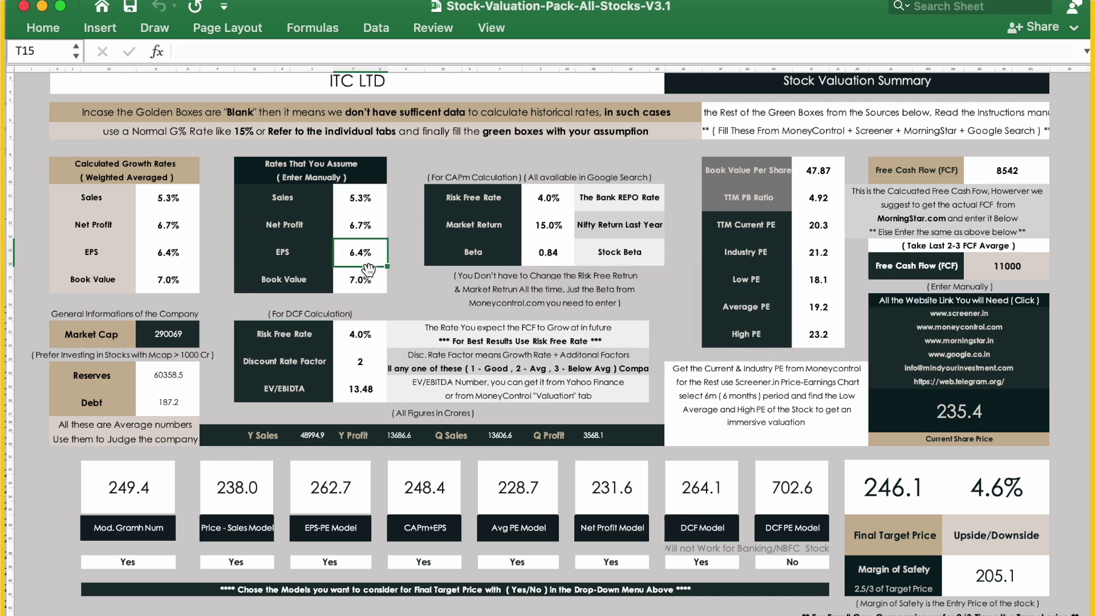